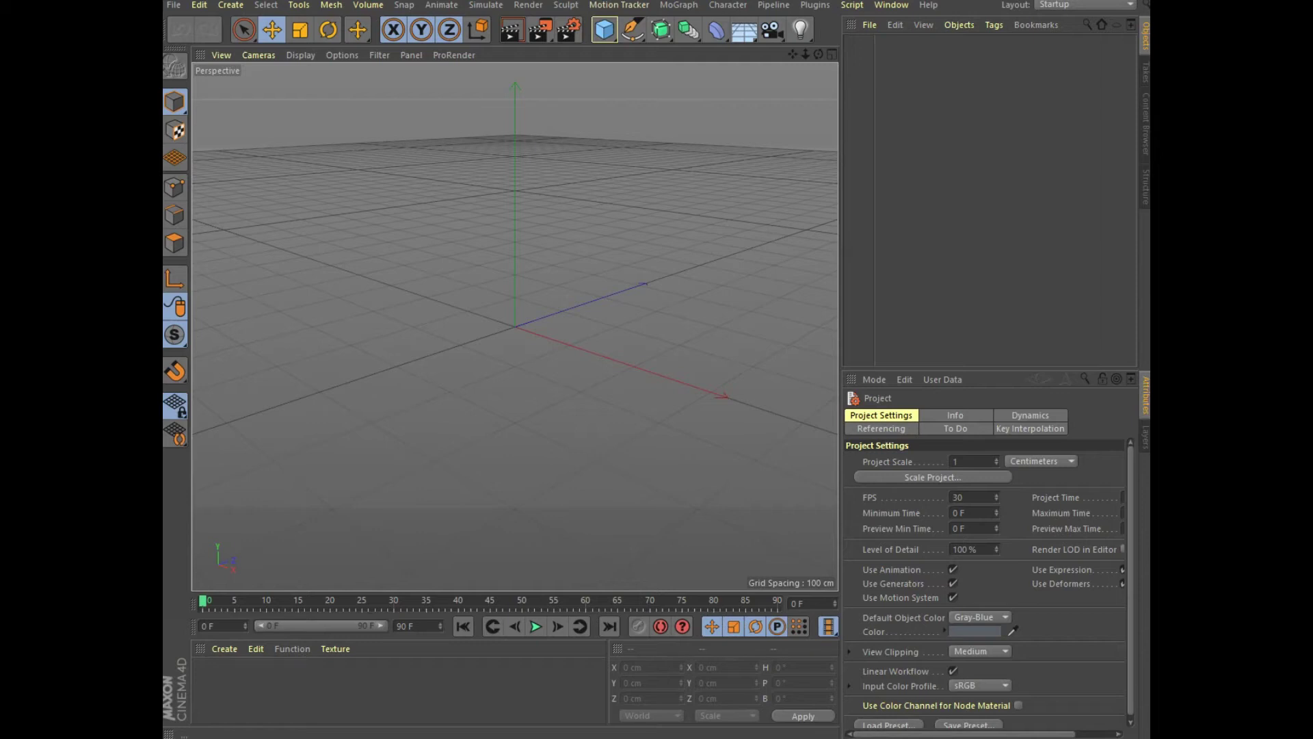
# Add a cube and load the 1000 material library into the Material Manager.
pyautogui.click(720, 52)
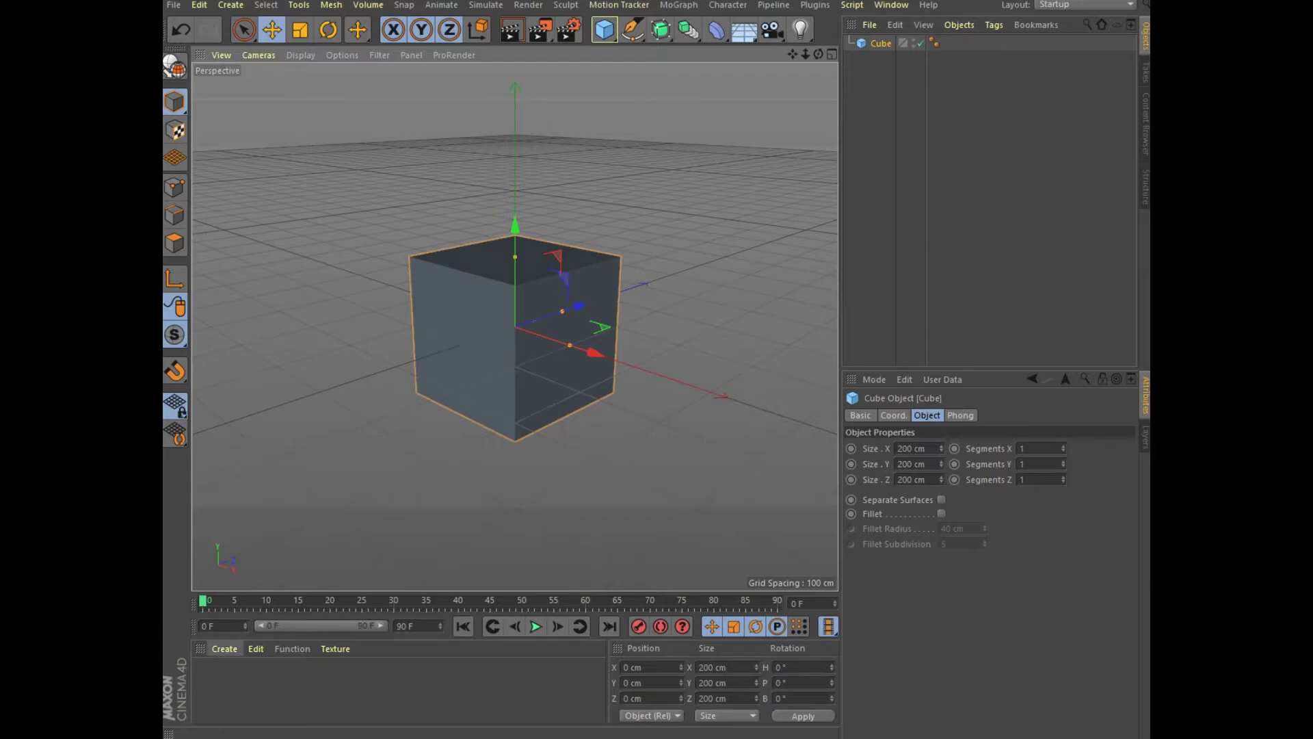
pyautogui.click(224, 648)
pyautogui.click(247, 557)
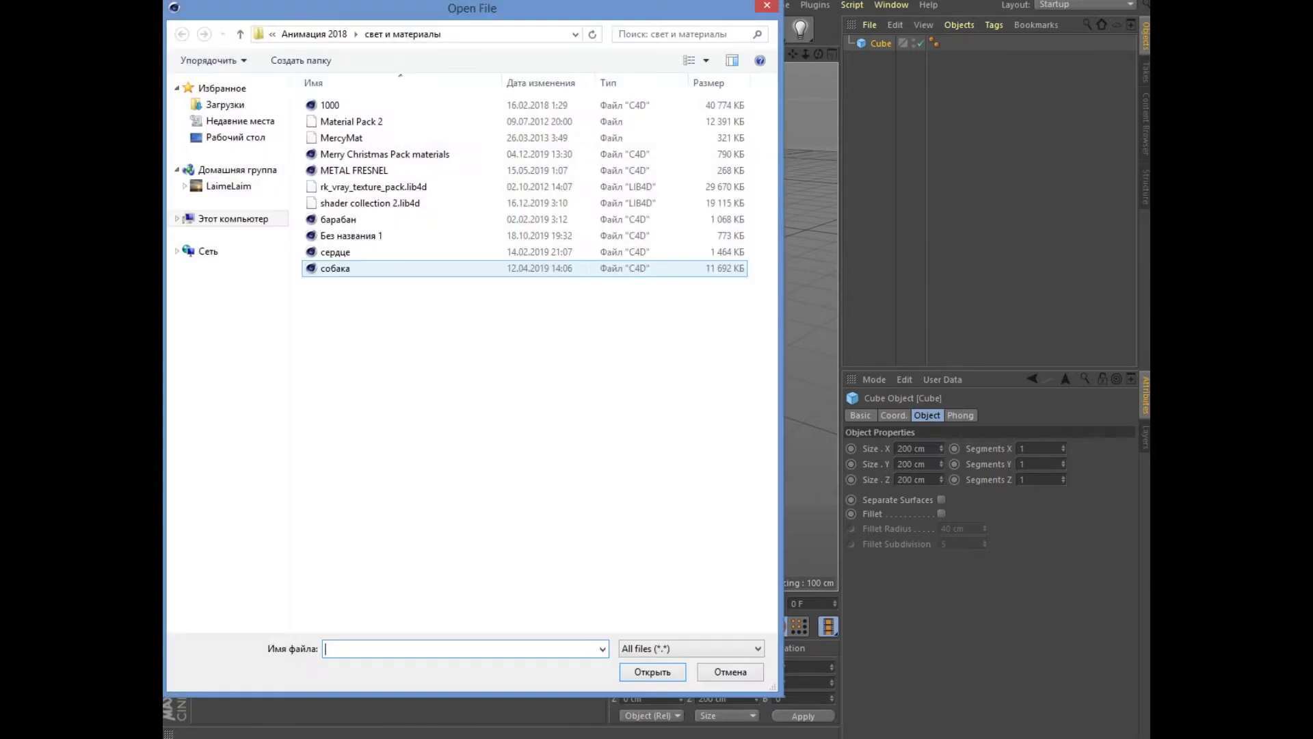
pyautogui.doubleClick(330, 104)
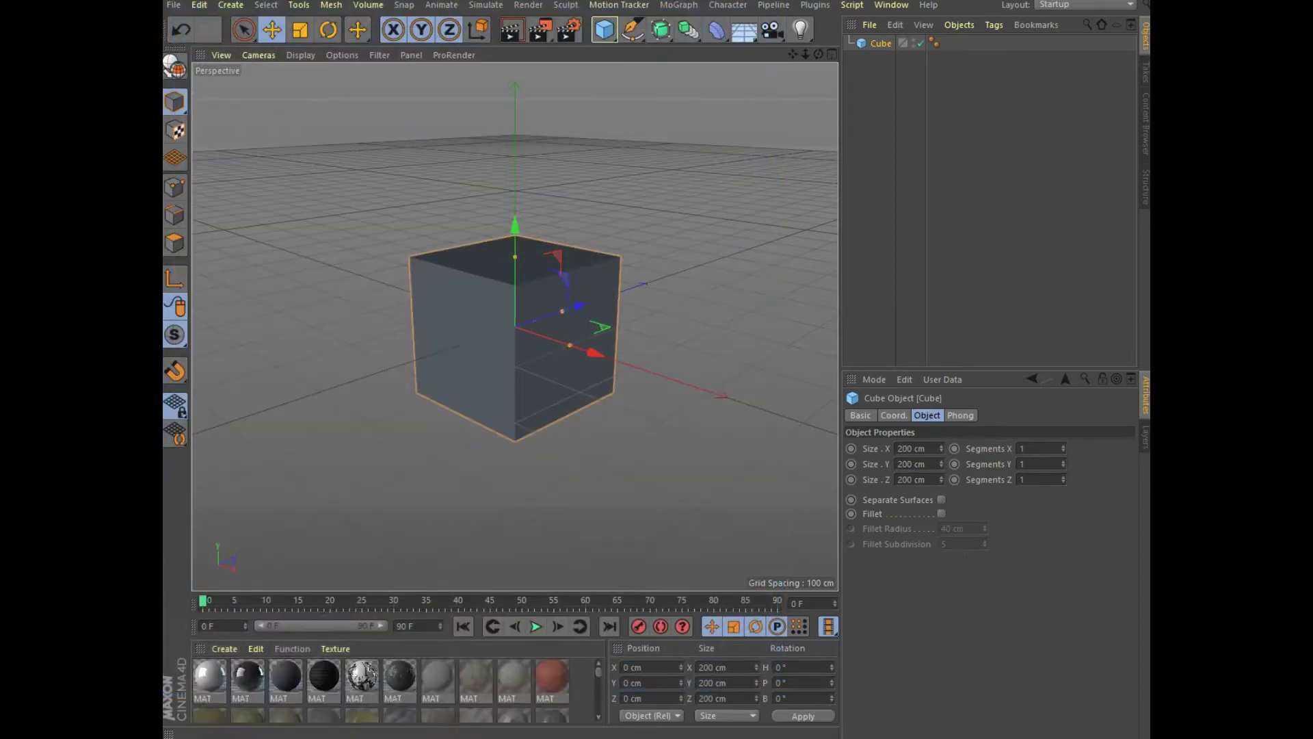
# Enable X-Ray on the cube's Basic tab so it is see-through.
pyautogui.click(861, 415)
pyautogui.click(947, 550)
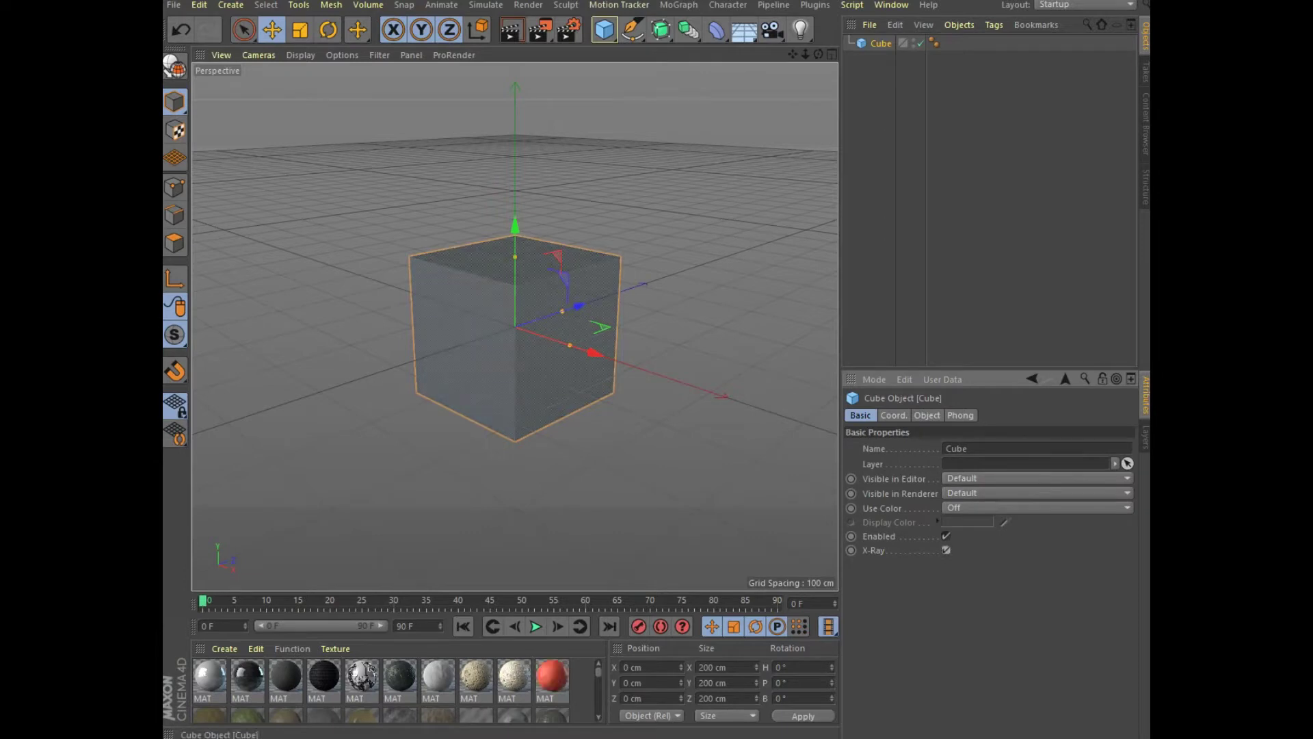
pyautogui.rightClick(881, 43)
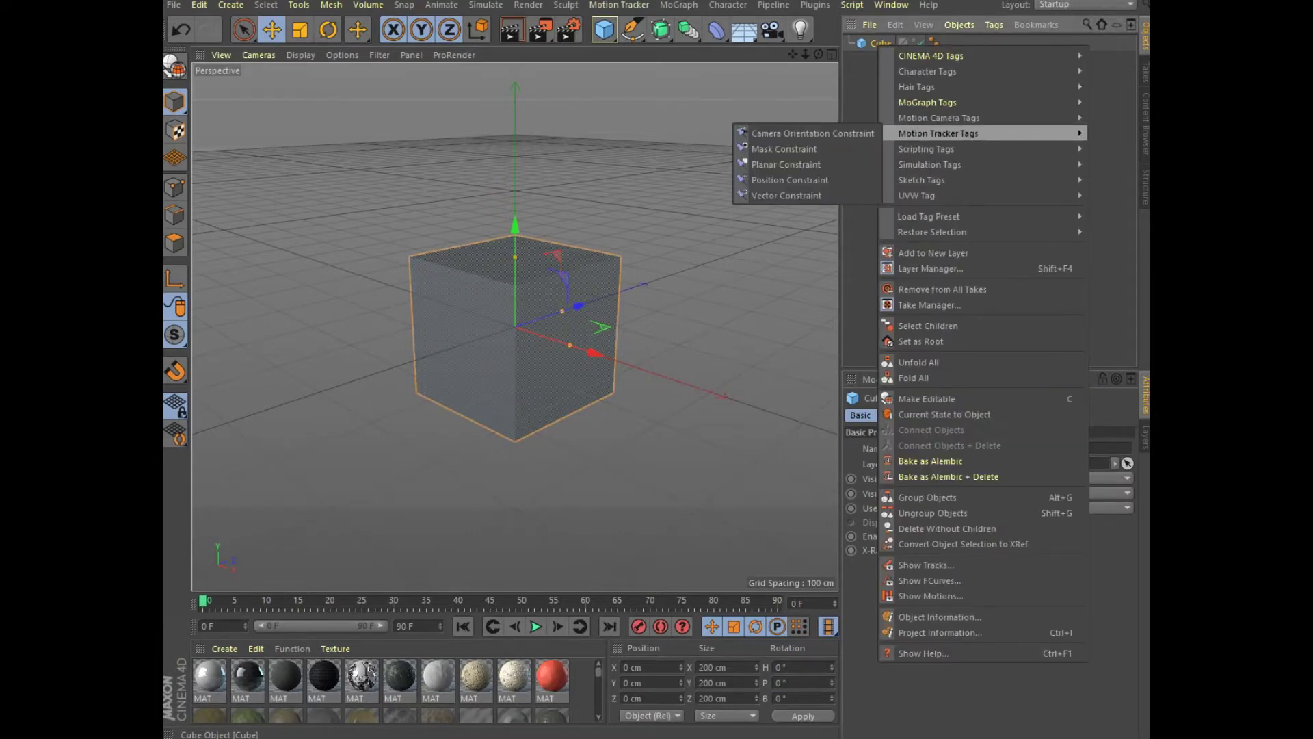
# Add a Collider Body tag to the cube with Static Mesh collision shape.
pyautogui.moveTo(930, 164)
pyautogui.click(842, 196)
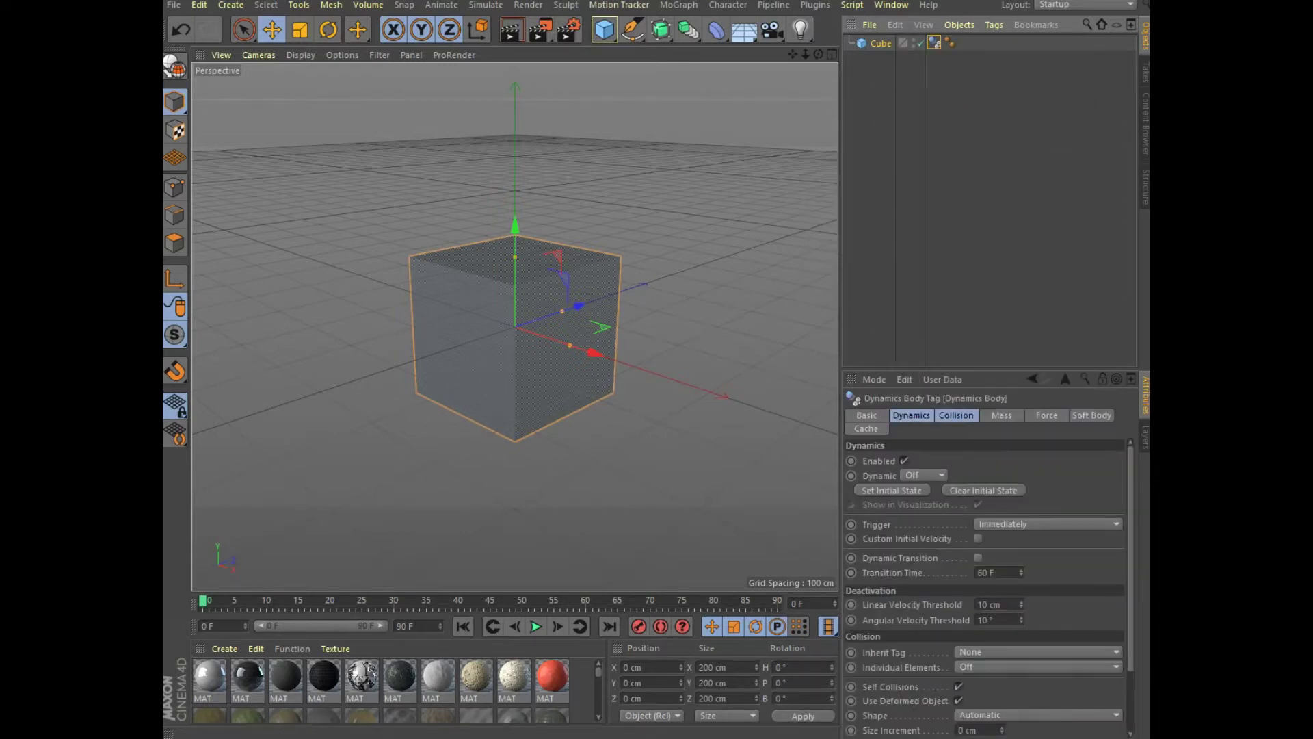
pyautogui.click(957, 416)
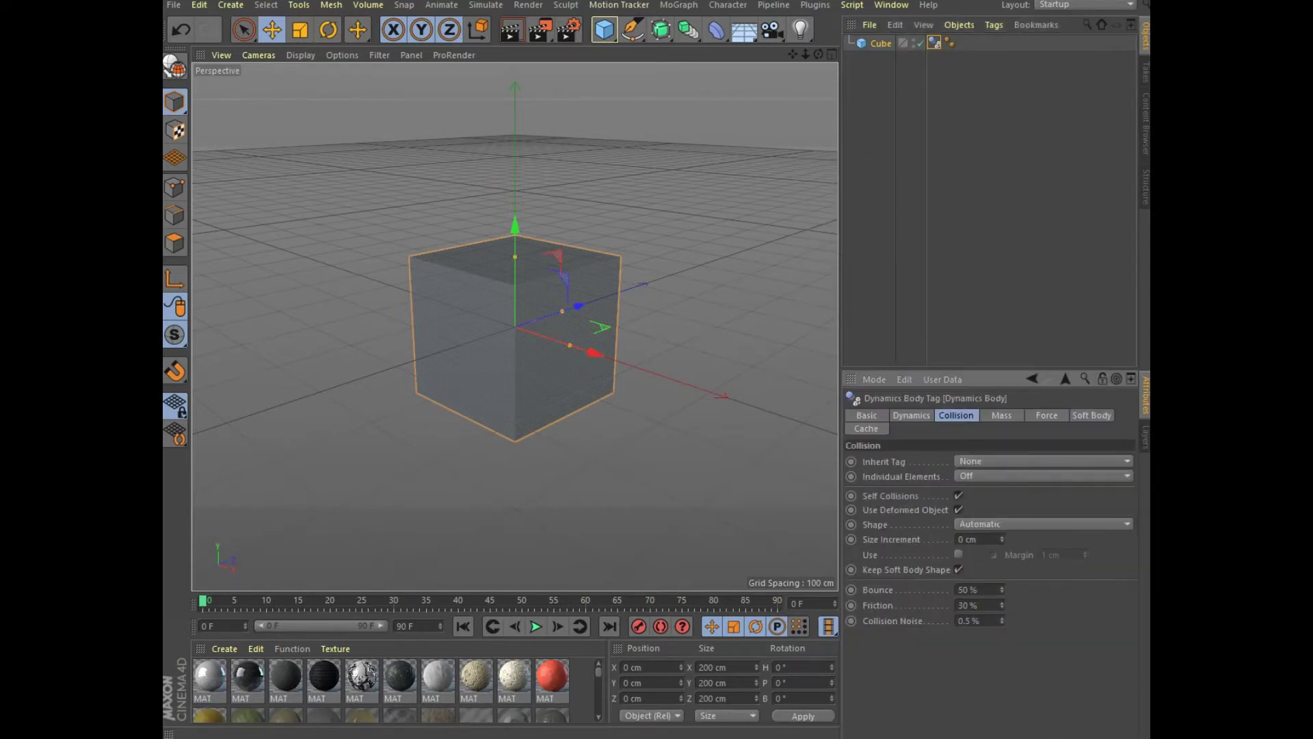
pyautogui.click(1044, 524)
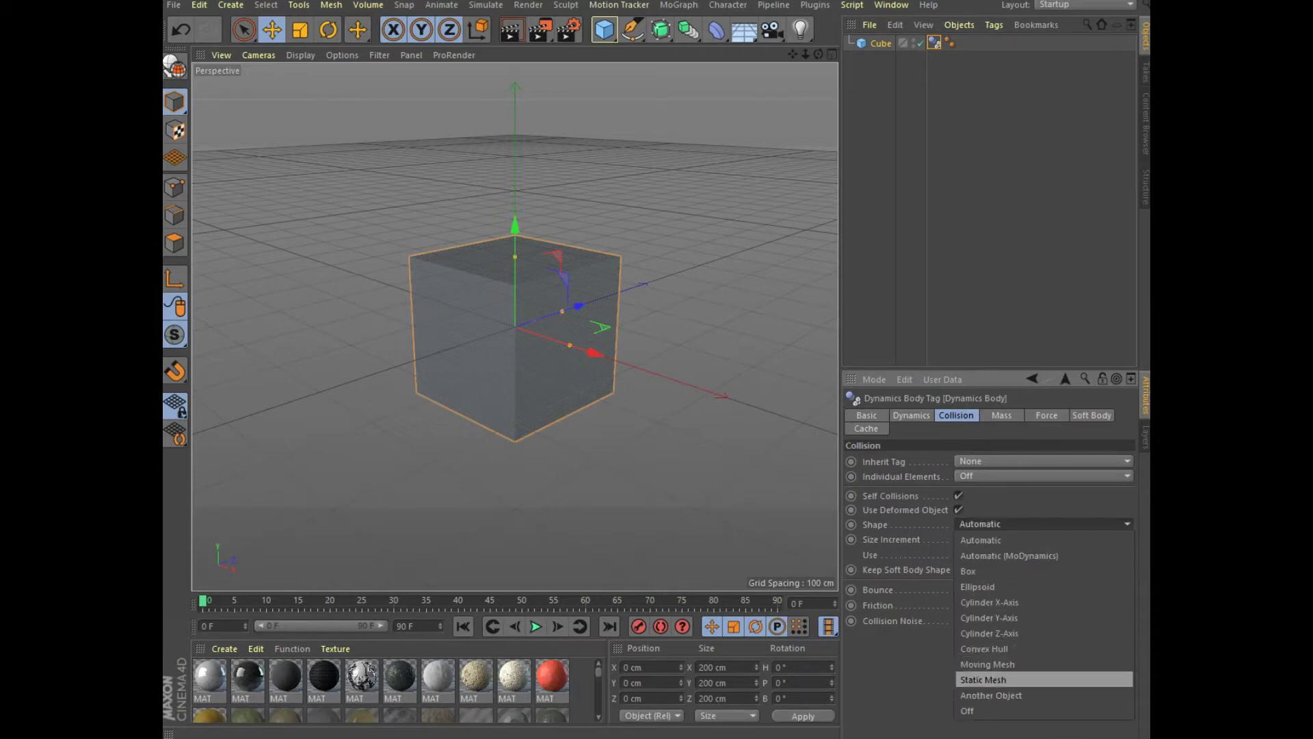
pyautogui.click(983, 679)
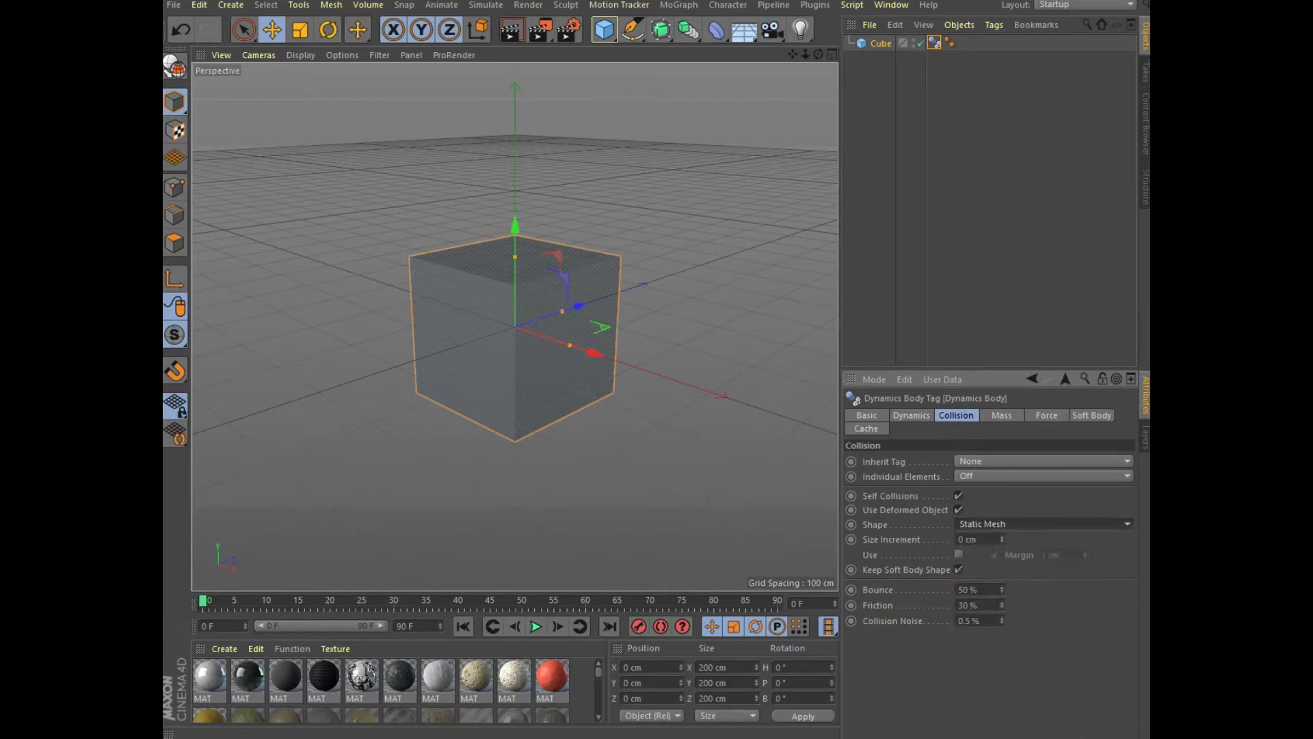
# Set the collider's Follow Position to 10 and Follow Rotation to 1.
pyautogui.click(1002, 416)
pyautogui.click(1046, 415)
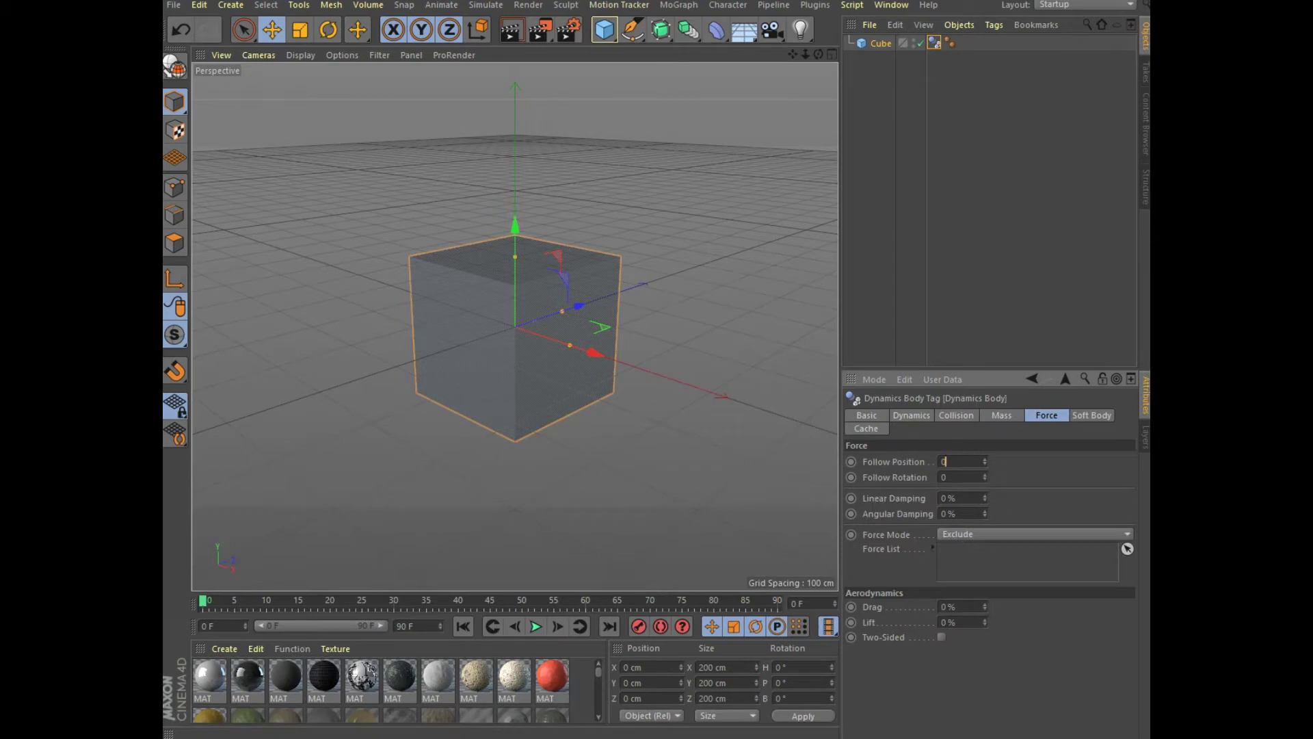
pyautogui.doubleClick(944, 462)
pyautogui.write('10')
pyautogui.press('Tab')
pyautogui.write('1')
# Set structural, shear and flexion damping to 0, then add a sphere.
pyautogui.click(1092, 415)
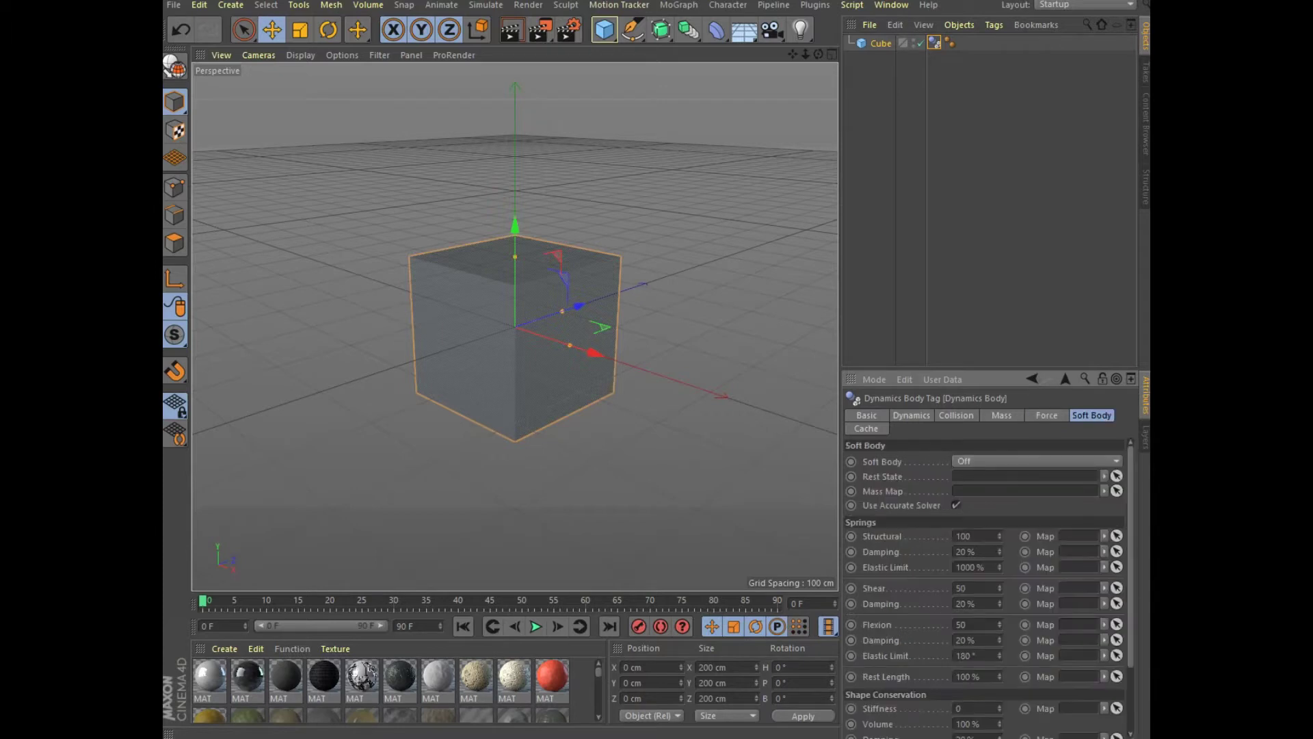
pyautogui.doubleClick(975, 551)
pyautogui.write('0')
pyautogui.doubleClick(965, 603)
pyautogui.write('0')
pyautogui.doubleClick(965, 640)
pyautogui.write('0')
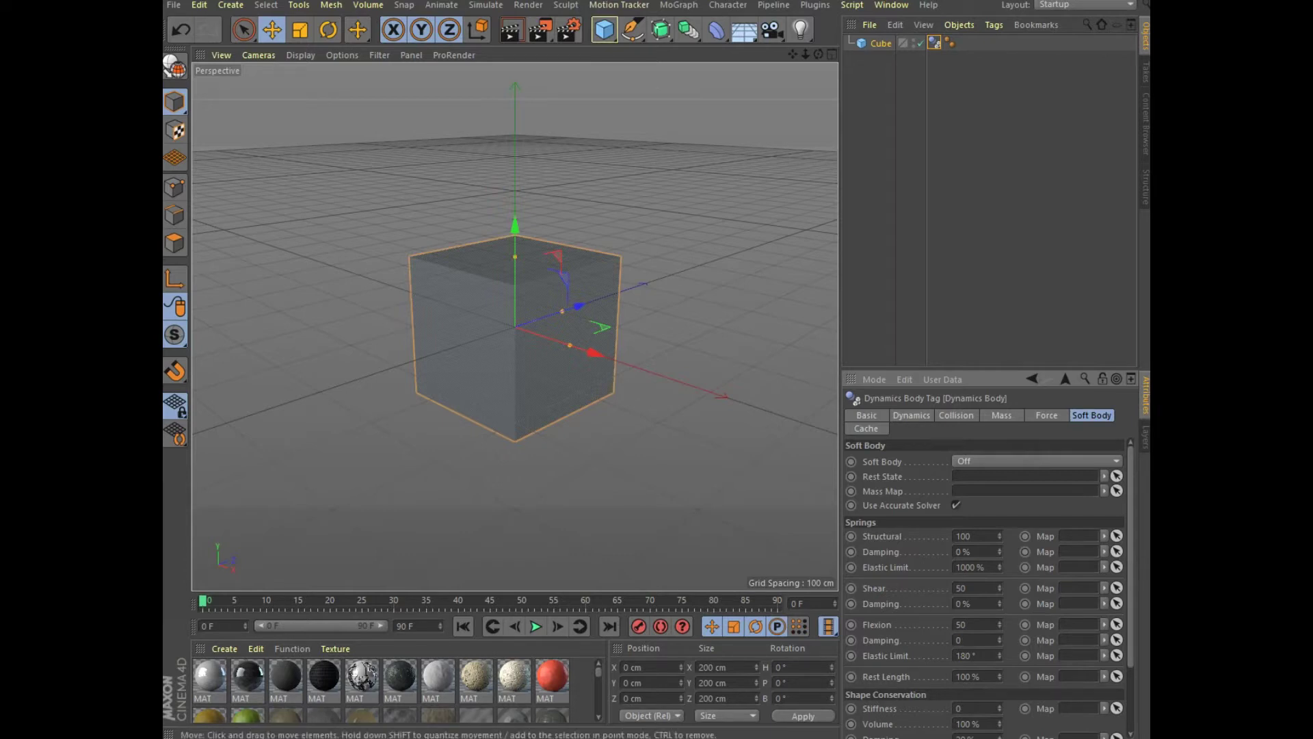
pyautogui.moveTo(604, 30); pyautogui.dragTo(917, 79)
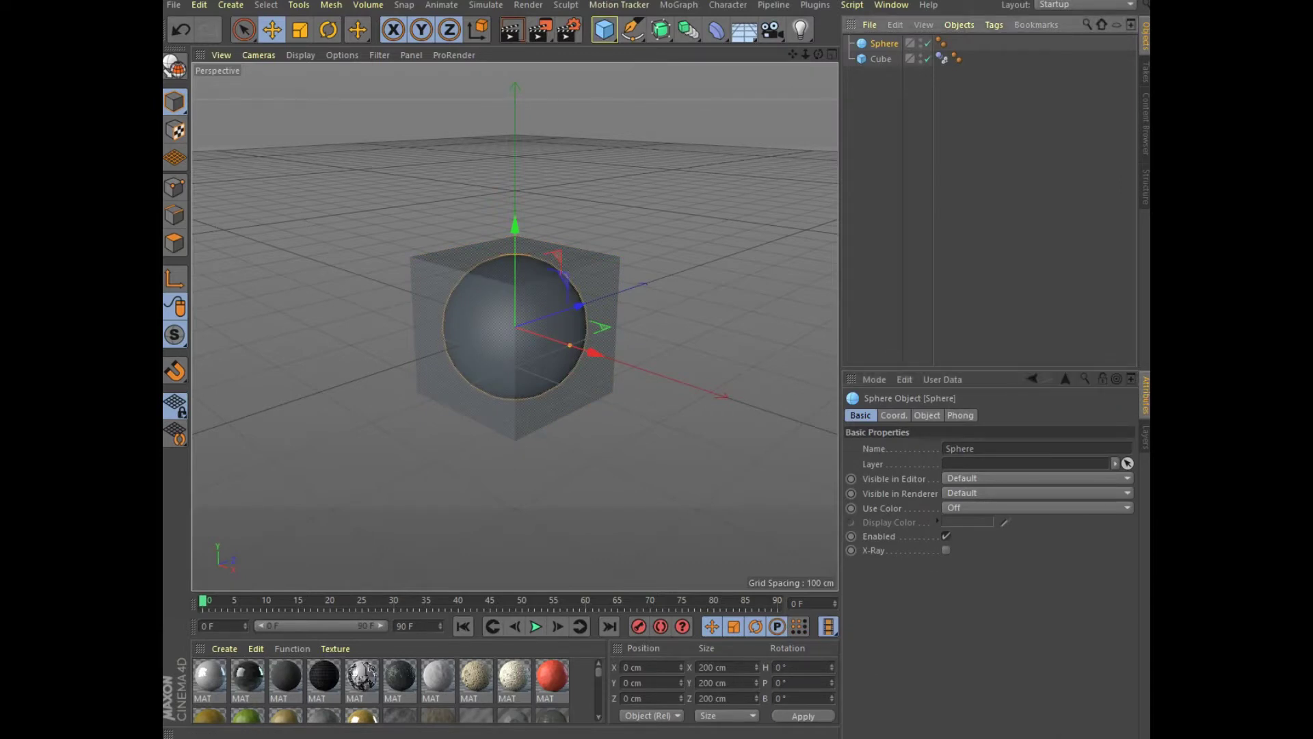
# Set the sphere's radius to 30 cm.
pyautogui.click(927, 416)
pyautogui.doubleClick(937, 448)
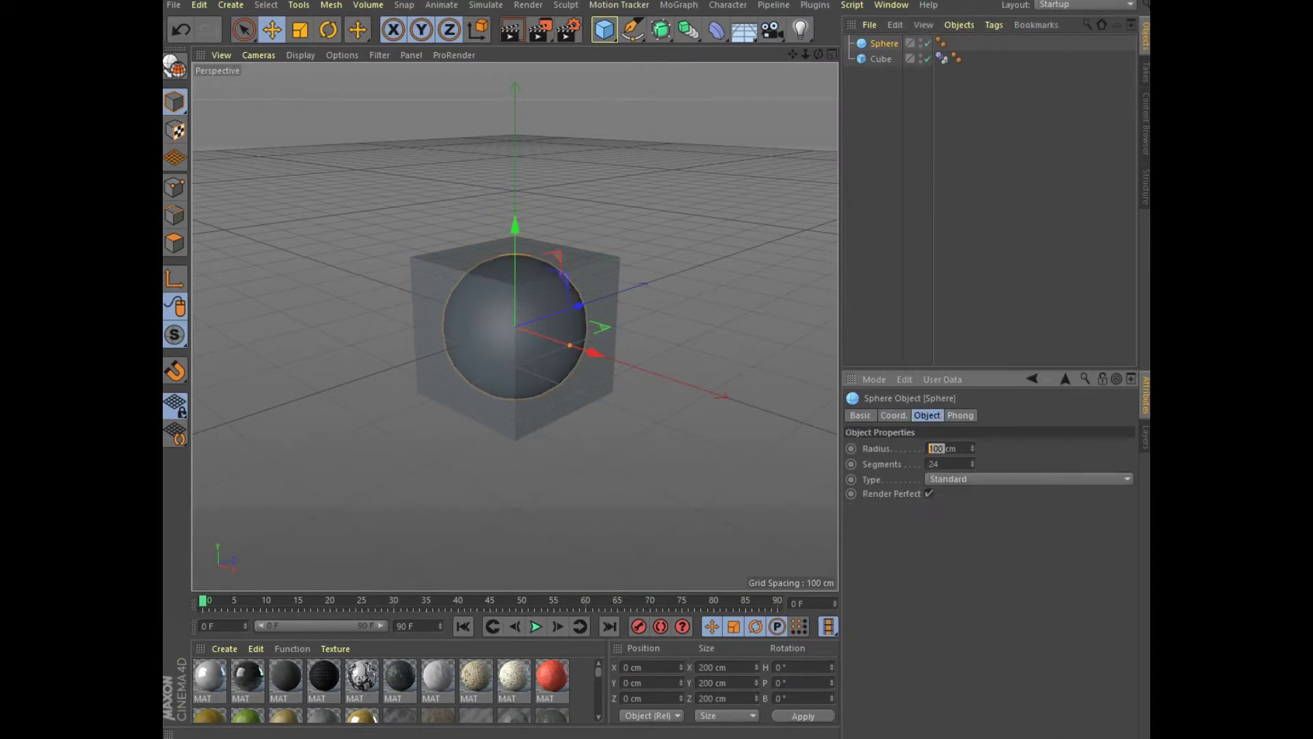
pyautogui.write('30')
pyautogui.press('Return')
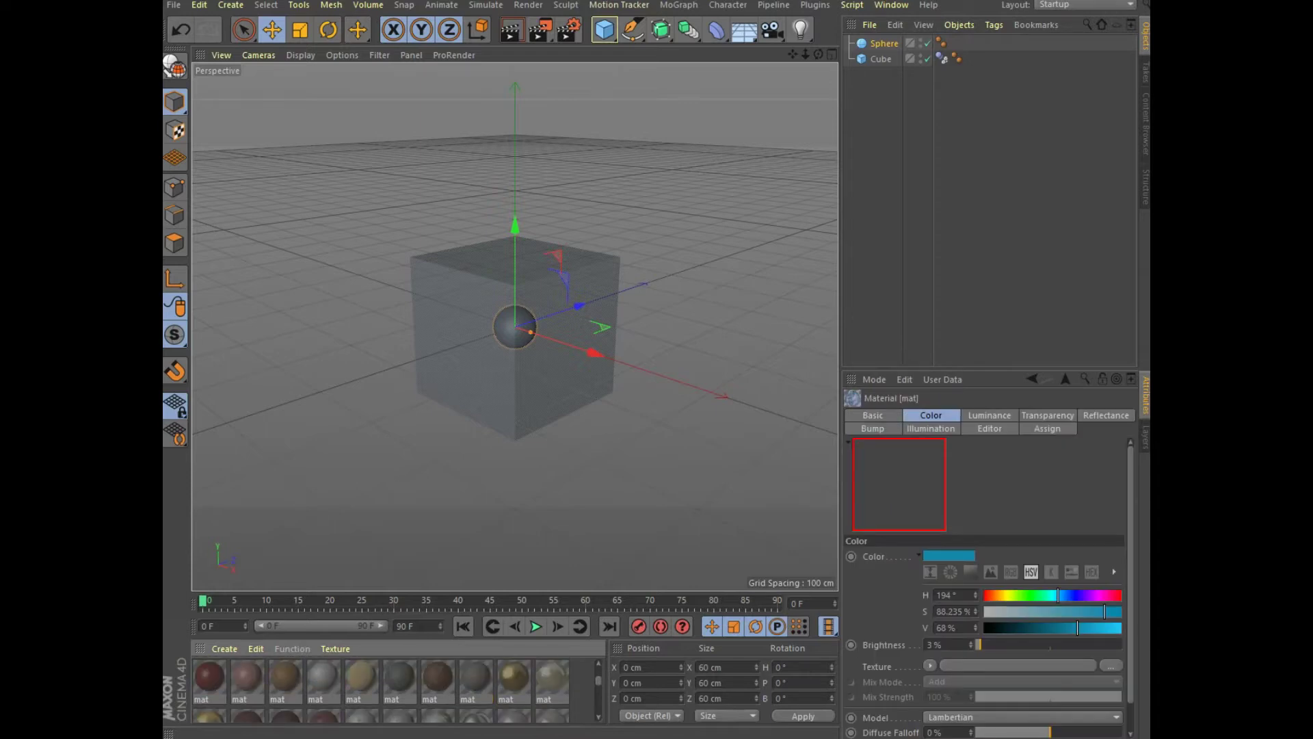
# Apply the gold Nukei material to the sphere and render a preview.
pyautogui.click(514, 677)
pyautogui.click(552, 677)
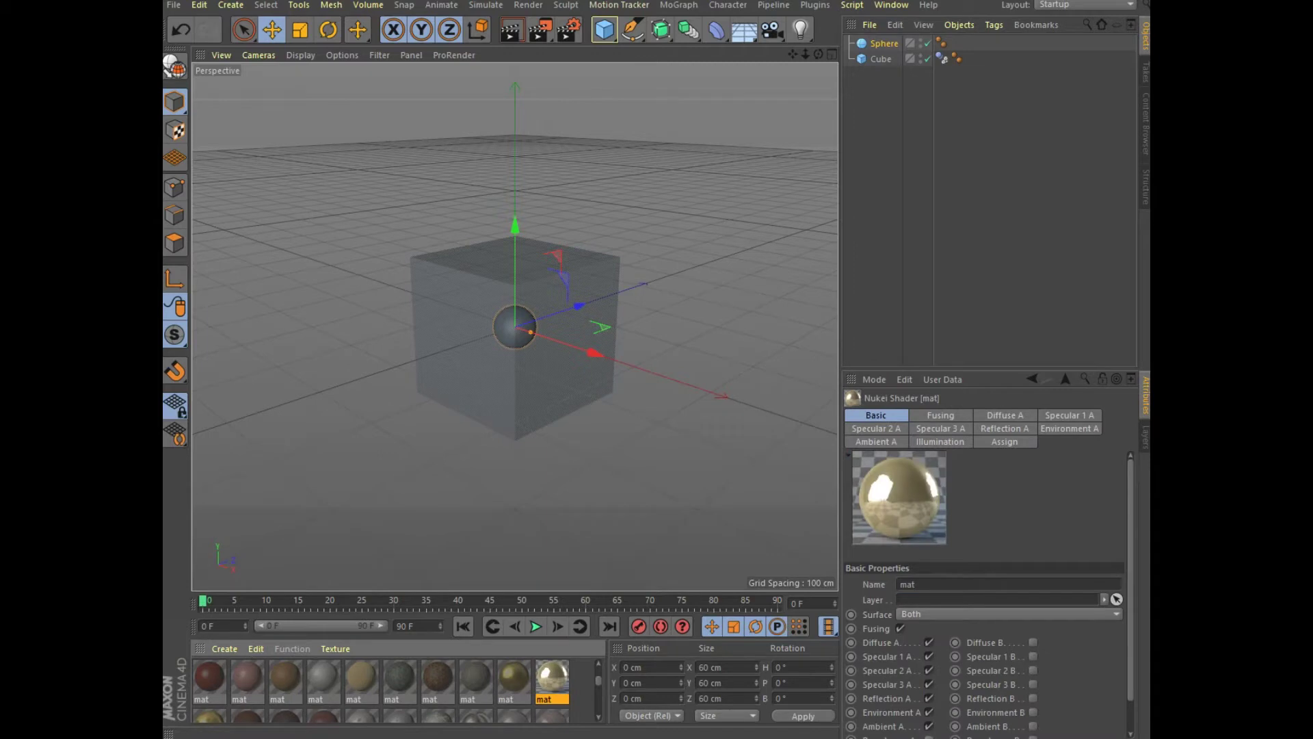
pyautogui.moveTo(552, 677); pyautogui.dragTo(885, 43)
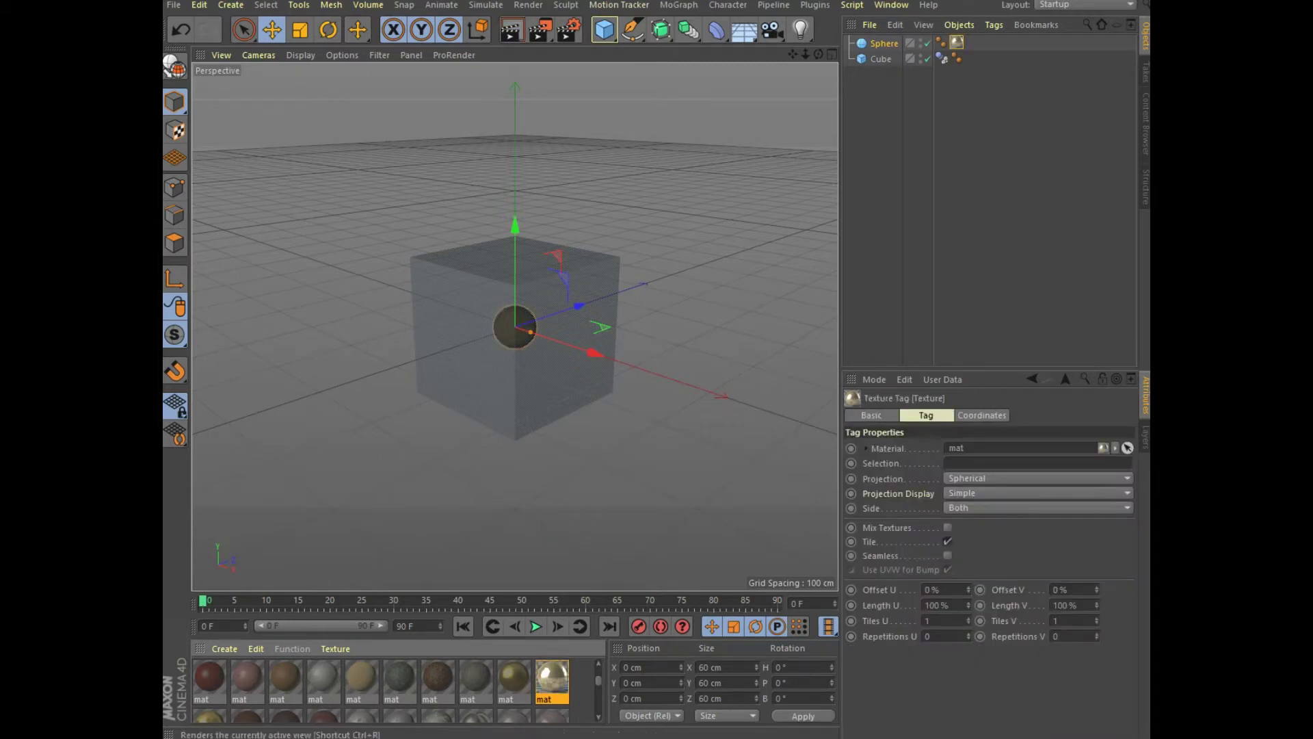
pyautogui.click(511, 29)
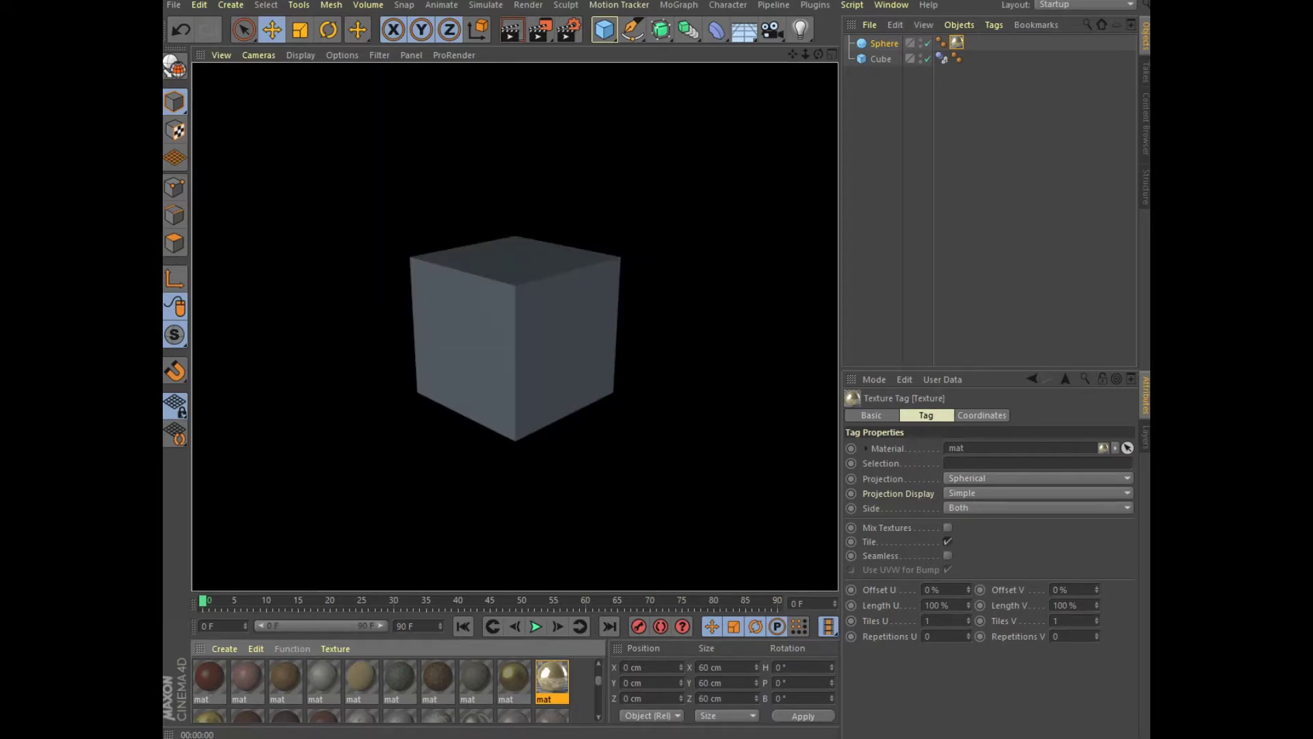
# Apply the Banji material to the cube and render to check both materials.
pyautogui.scroll(-3, 396, 687)
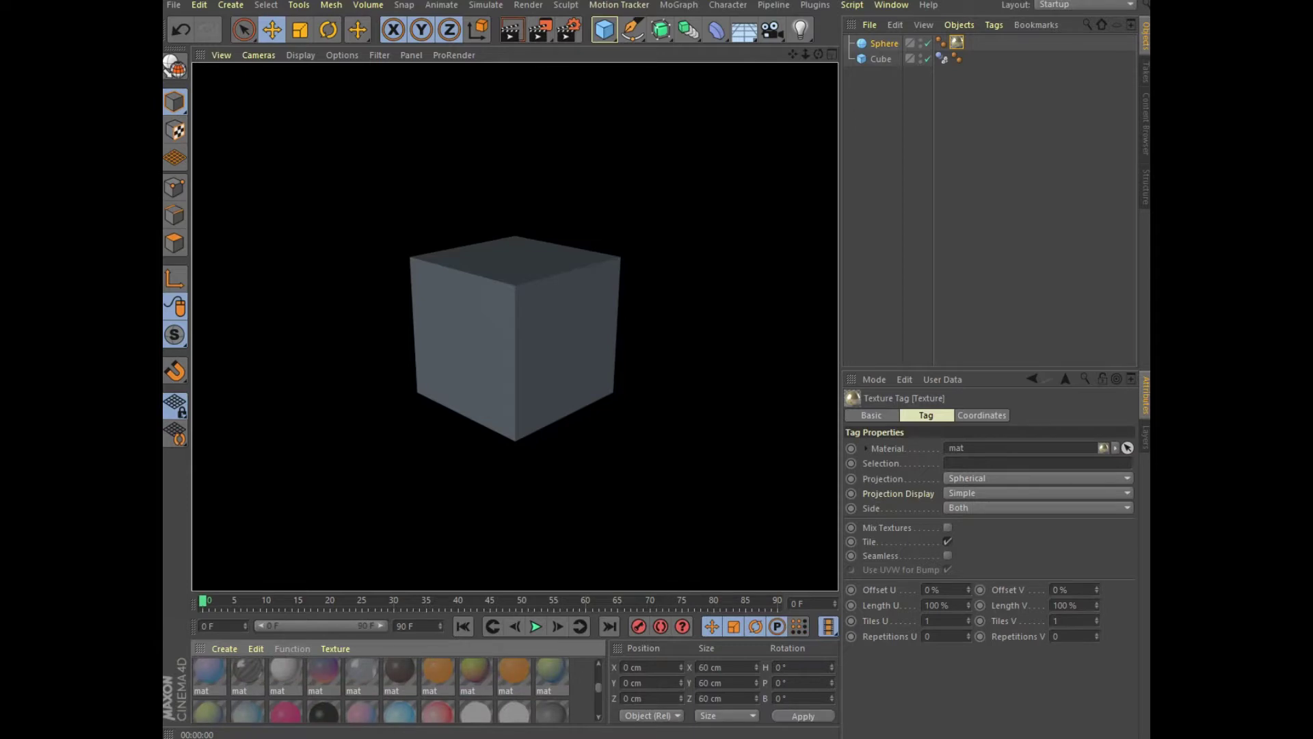
pyautogui.click(362, 677)
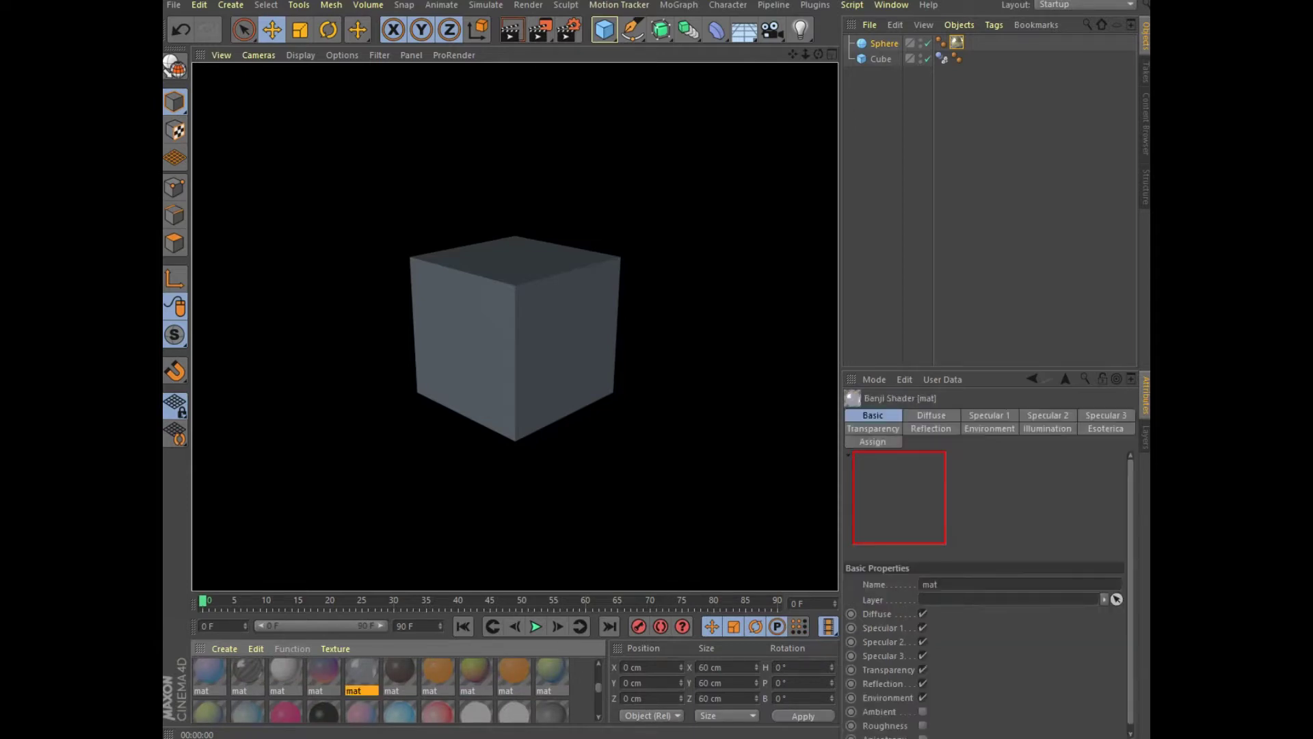
pyautogui.click(247, 677)
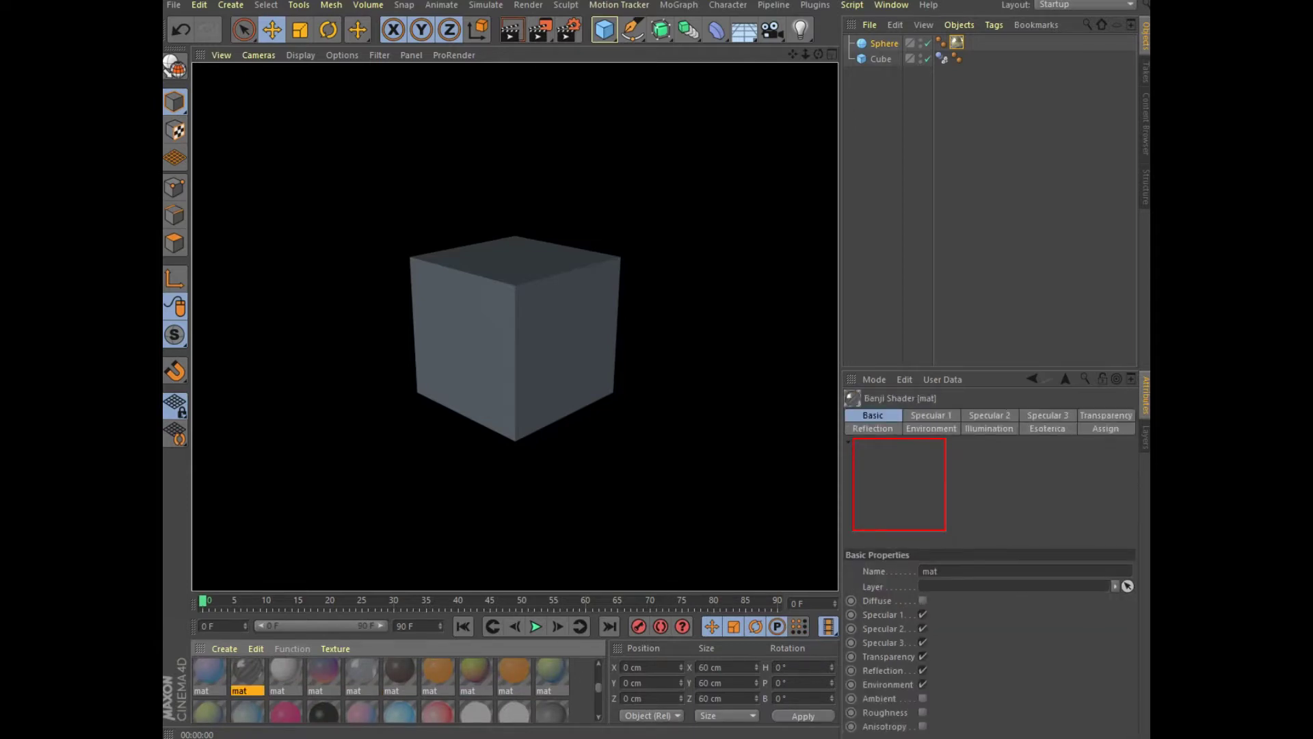
pyautogui.moveTo(247, 677); pyautogui.dragTo(514, 335)
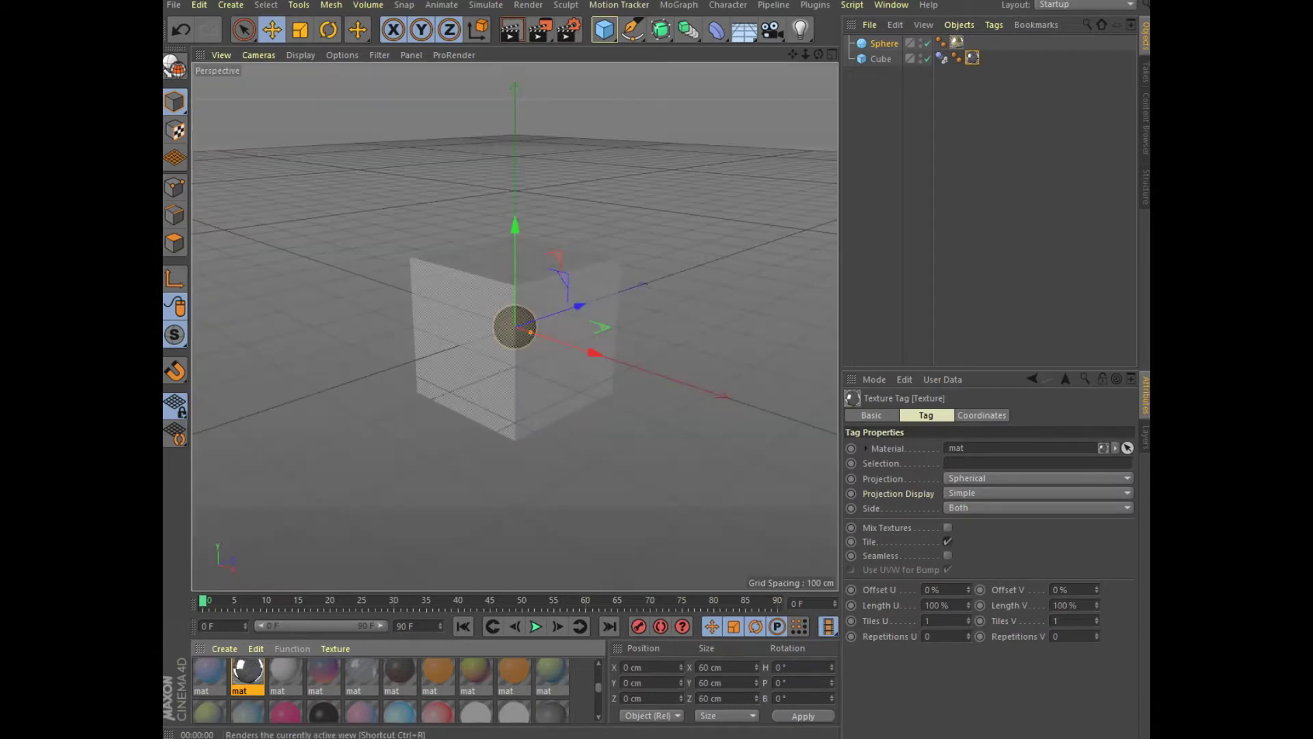
pyautogui.click(512, 29)
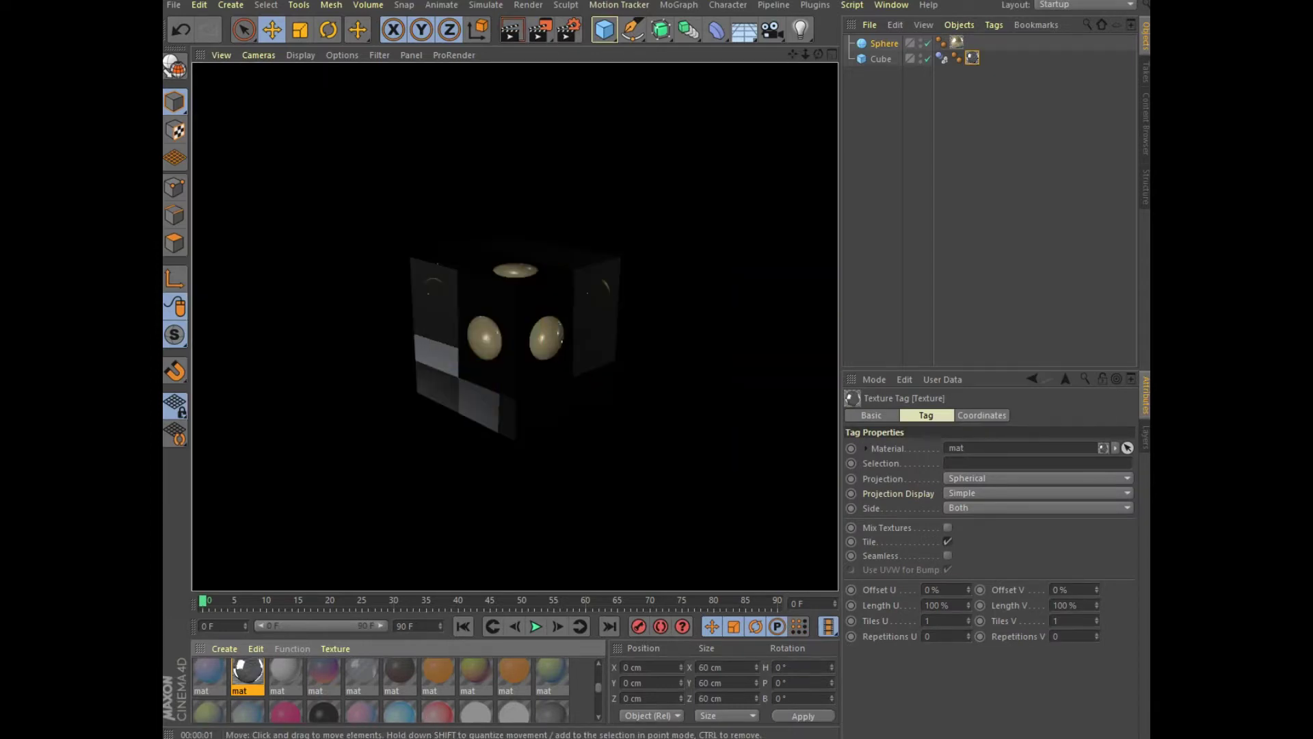
# Give the cube the plain white see-through material and render it around the gold sphere.
pyautogui.scroll(-3, 394, 688)
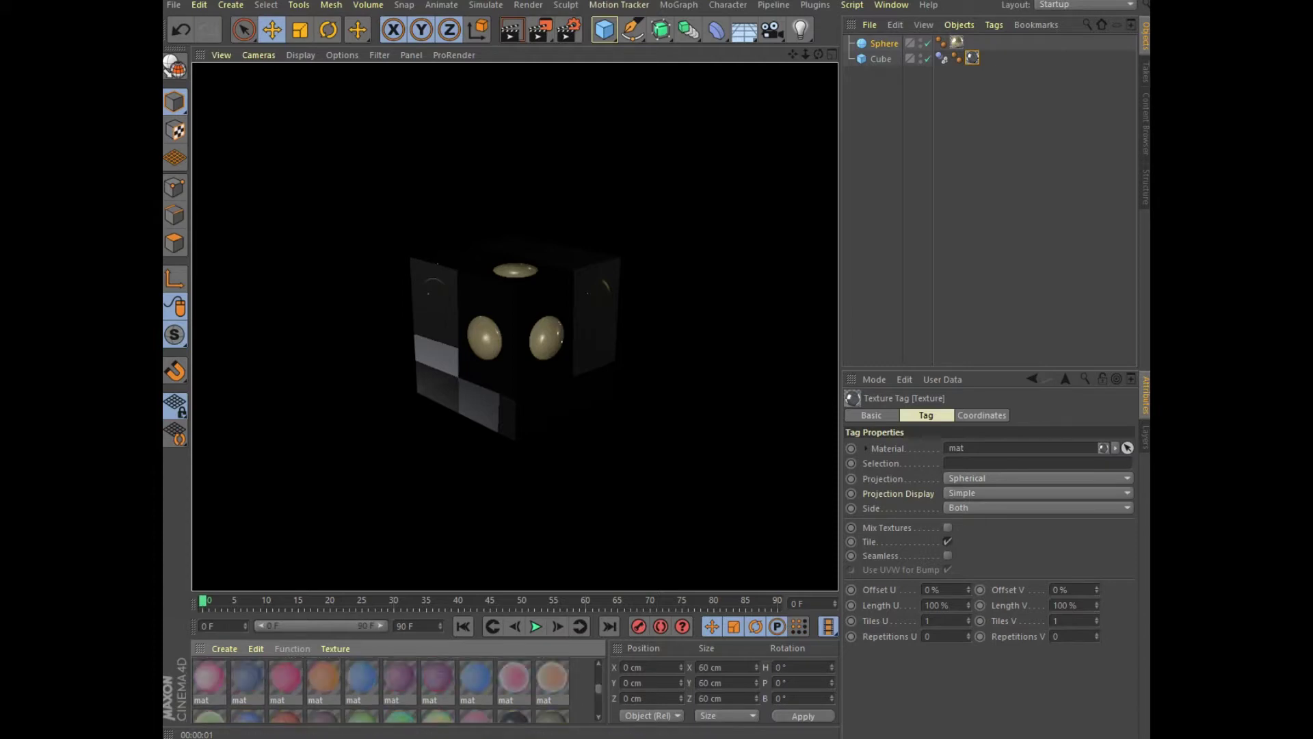
pyautogui.scroll(-2, 393, 688)
pyautogui.scroll(-2, 393, 687)
pyautogui.scroll(-2, 394, 688)
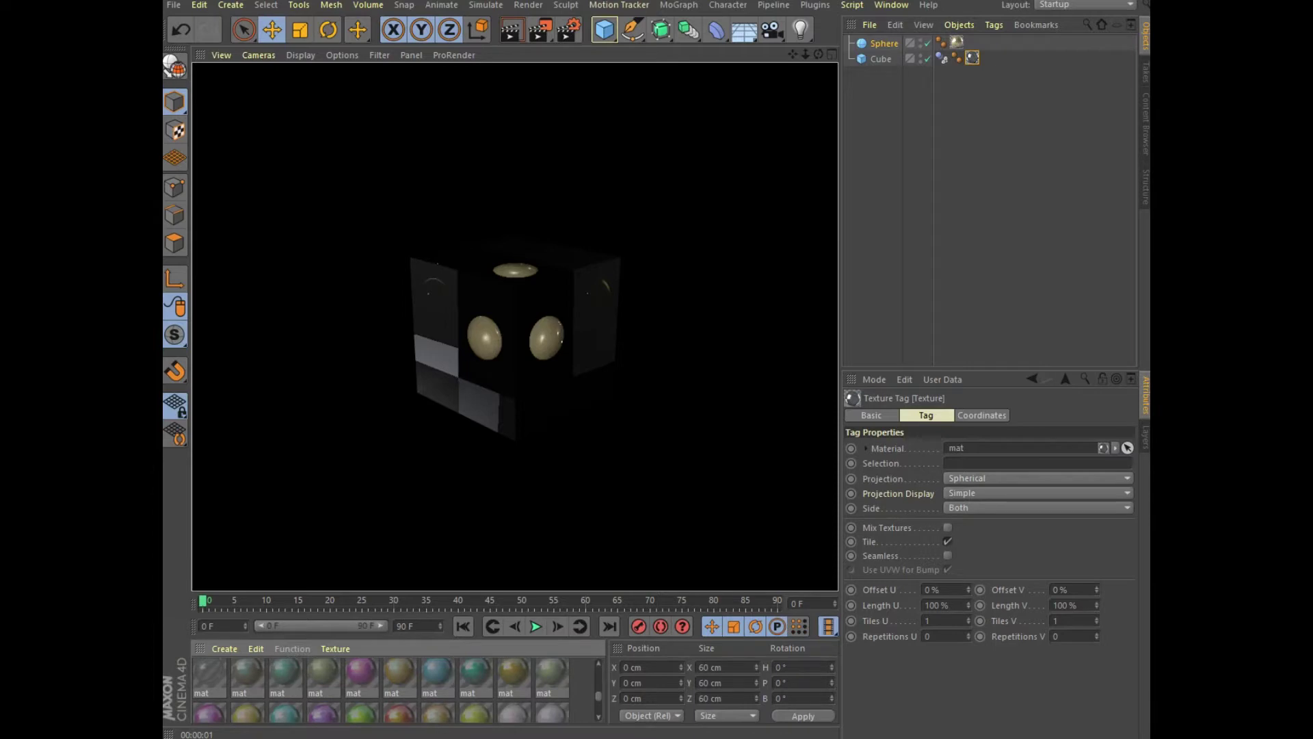
pyautogui.click(209, 674)
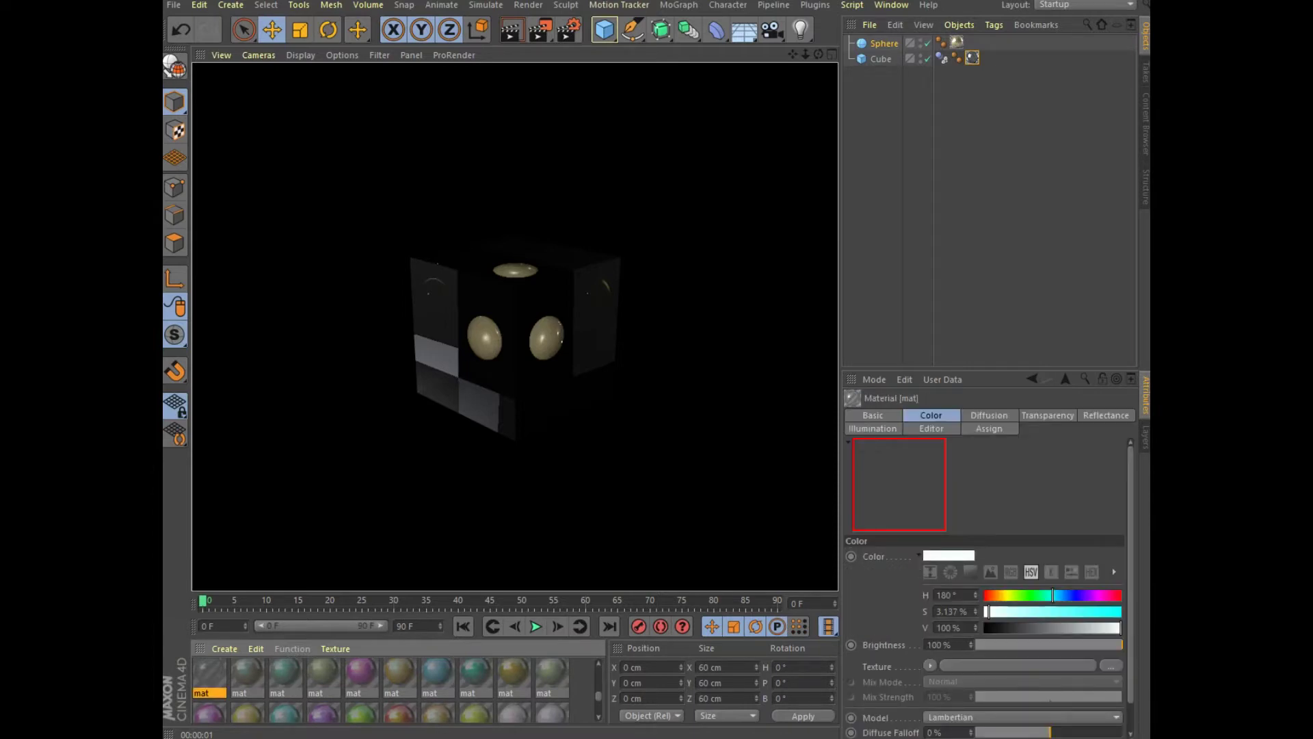
pyautogui.click(512, 31)
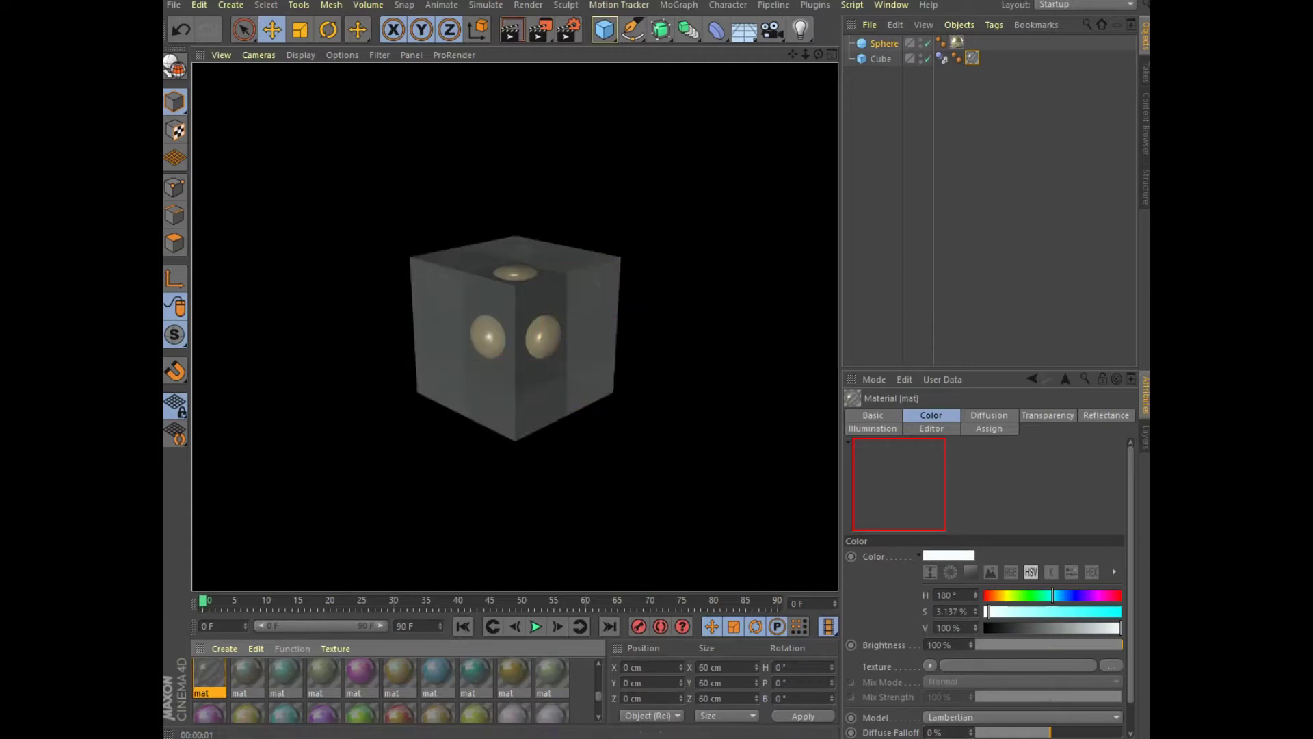
pyautogui.click(881, 58)
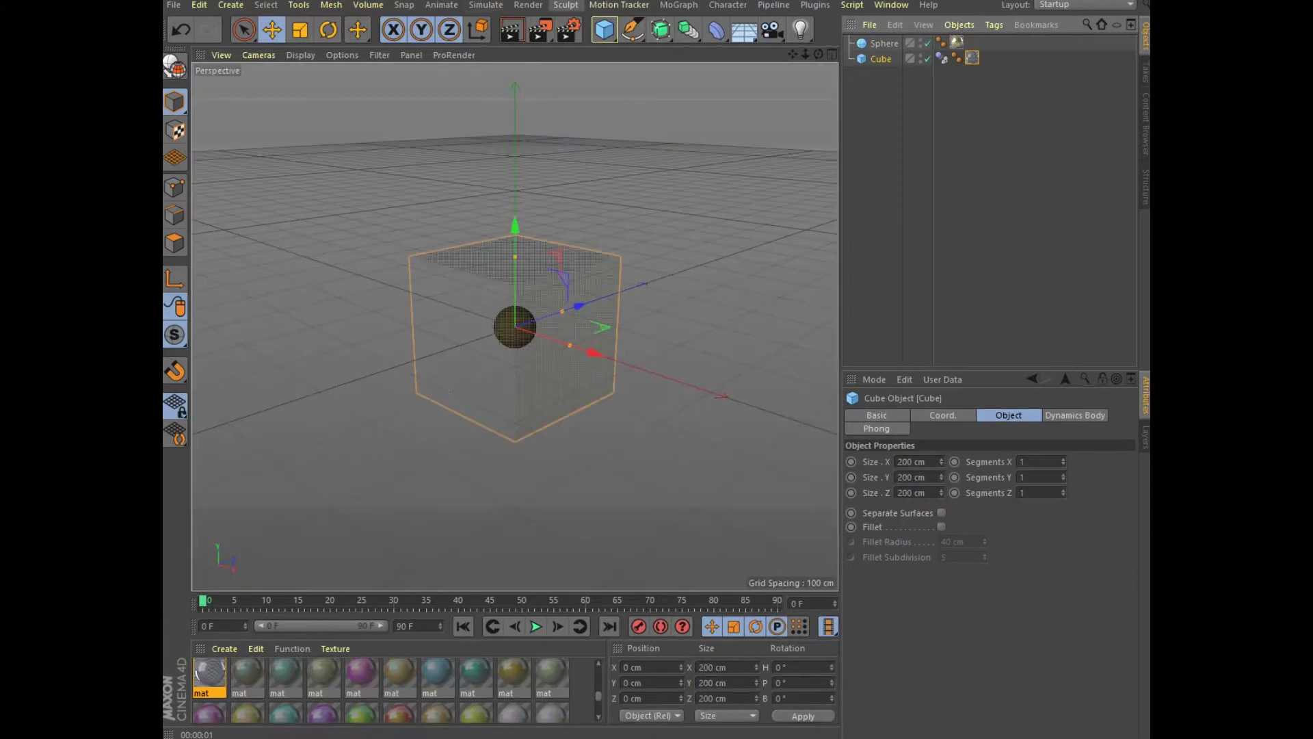
# Wrap the cube in a Cloth Surface with 2 cm thickness.
pyautogui.click(486, 5)
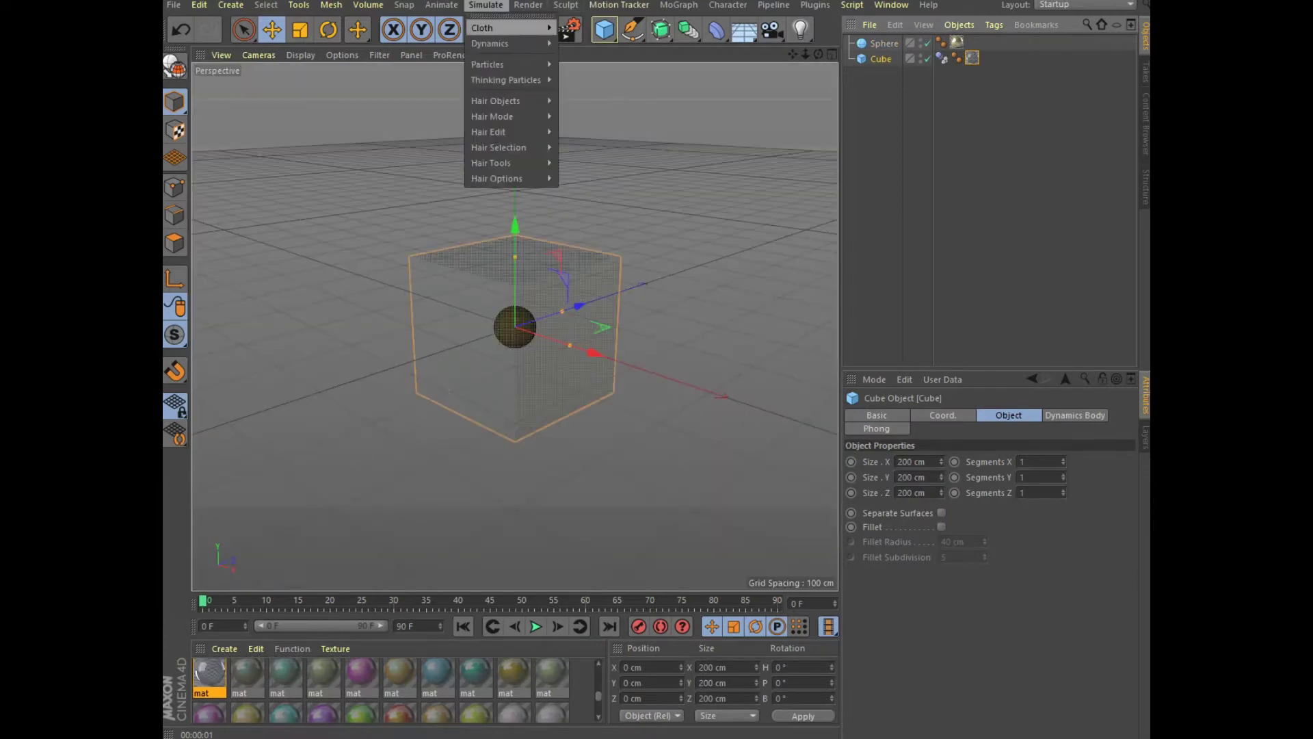
pyautogui.click(602, 33)
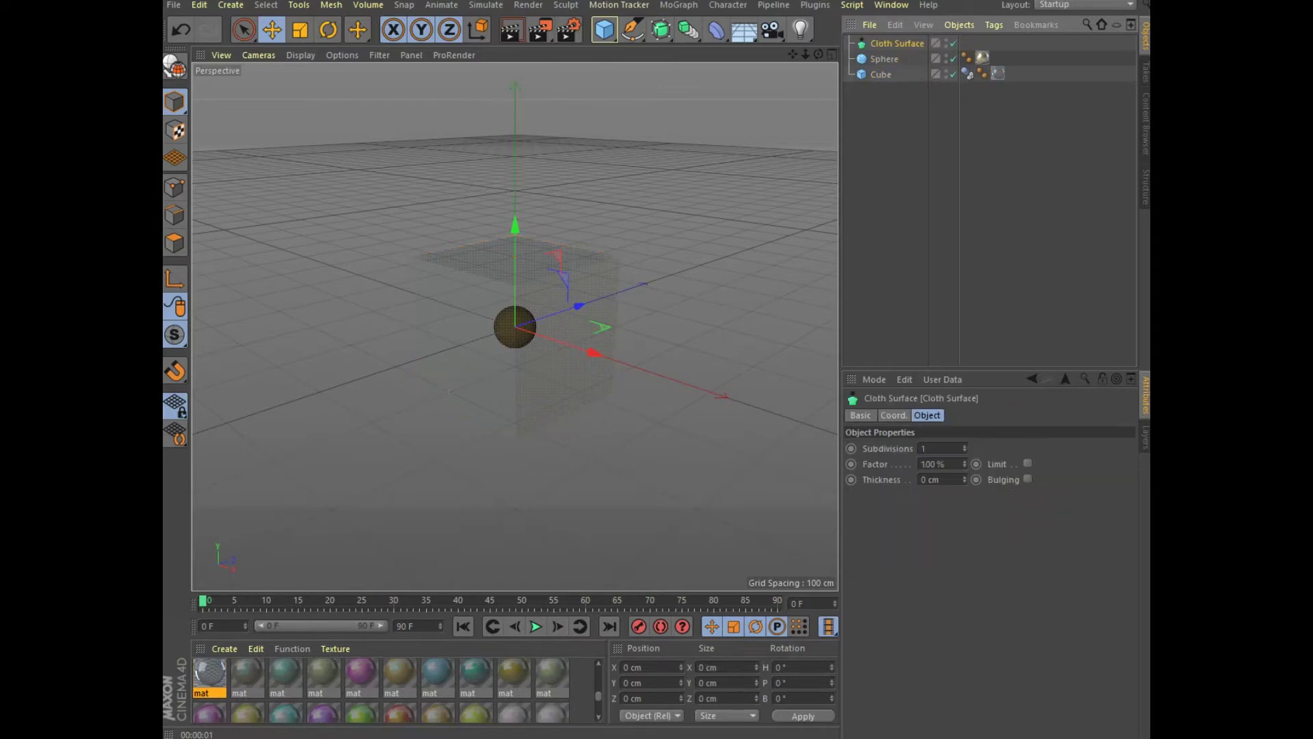
pyautogui.moveTo(881, 74); pyautogui.dragTo(897, 43)
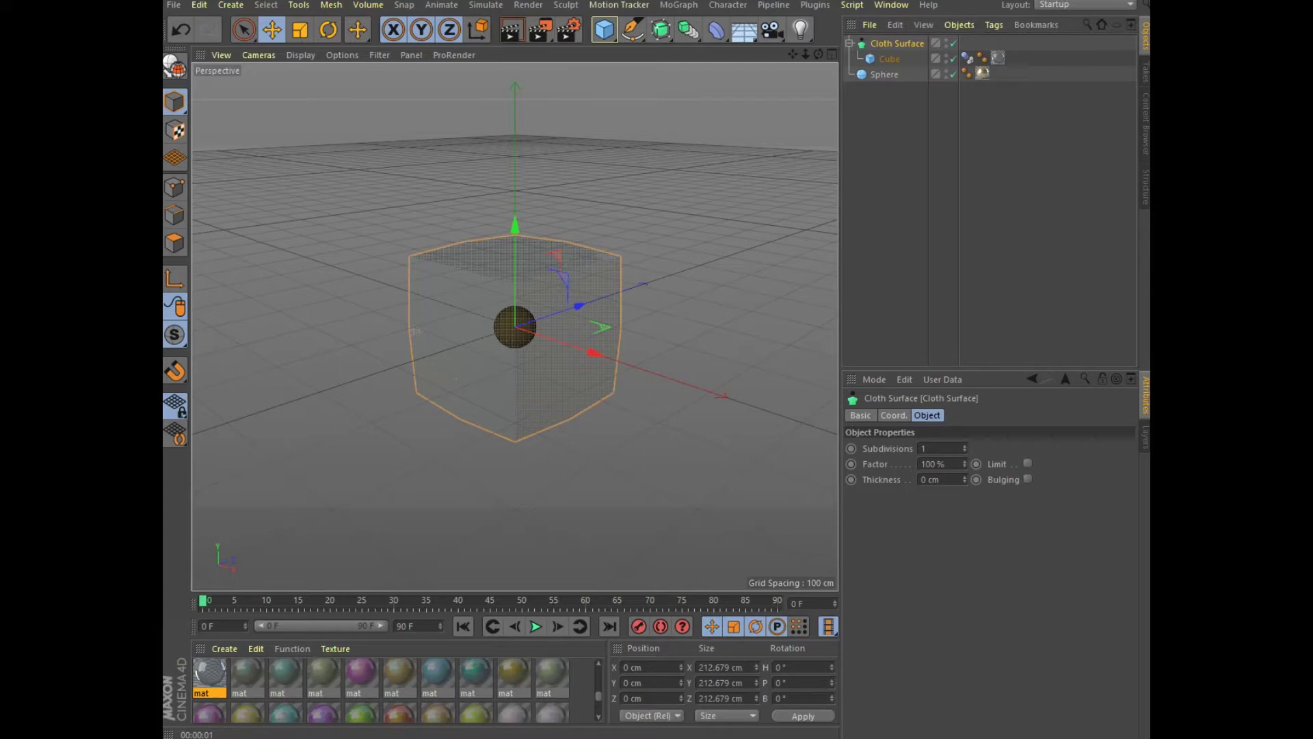
pyautogui.moveTo(964, 480); pyautogui.dragTo(965, 472)
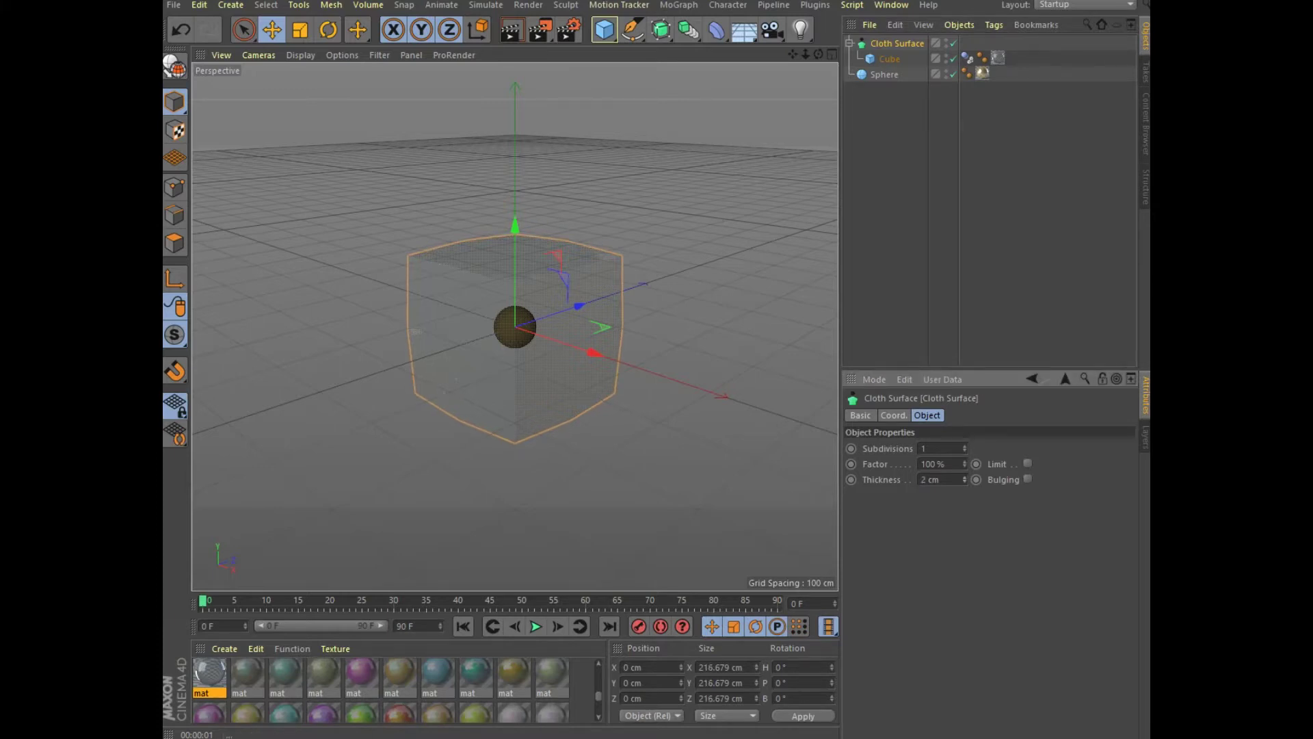
# Add a Null and place the Cloth Surface cube inside it.
pyautogui.moveTo(604, 29); pyautogui.dragTo(657, 50)
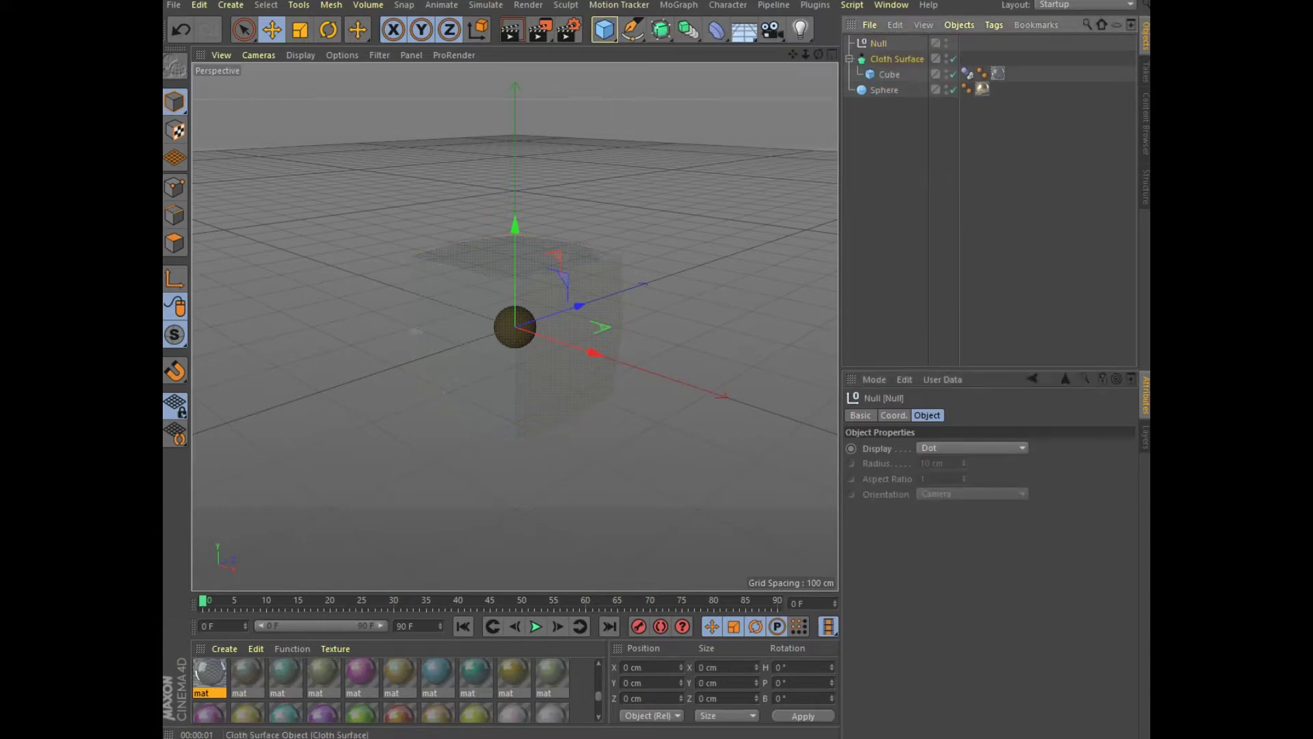
pyautogui.moveTo(897, 59); pyautogui.dragTo(878, 44)
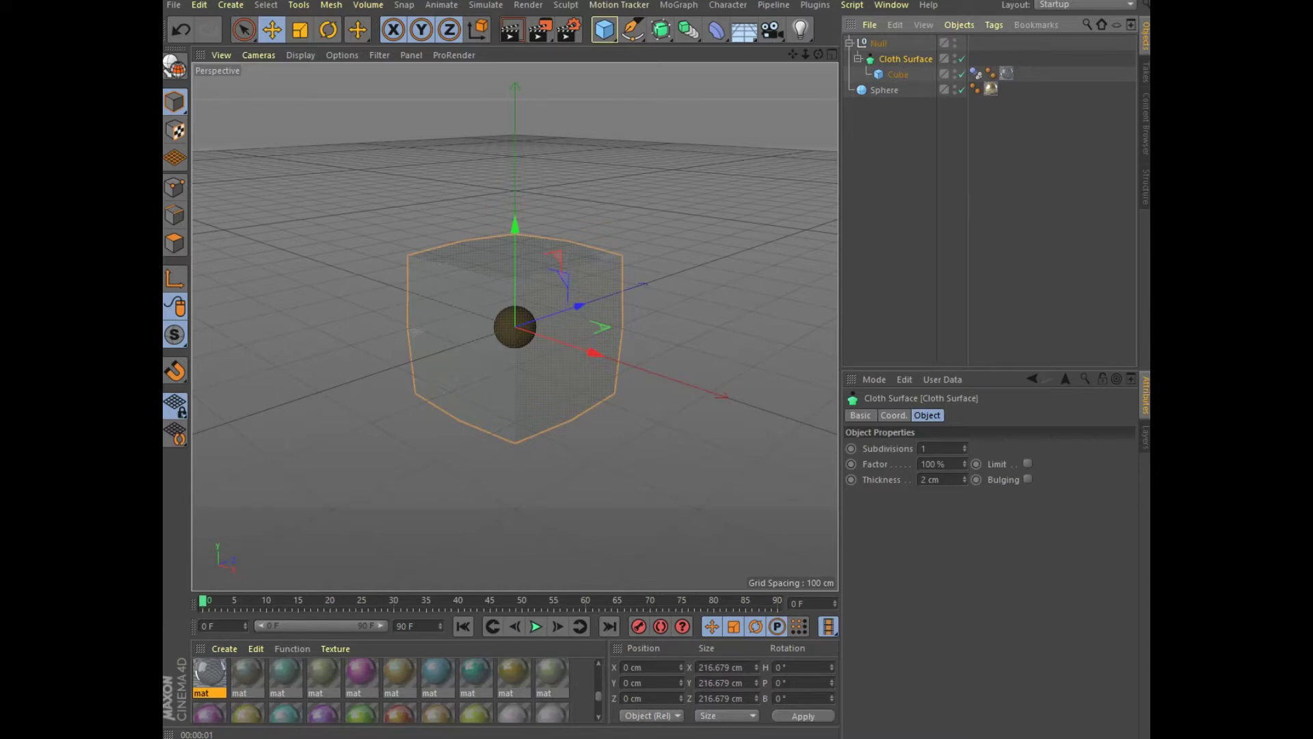
pyautogui.click(850, 43)
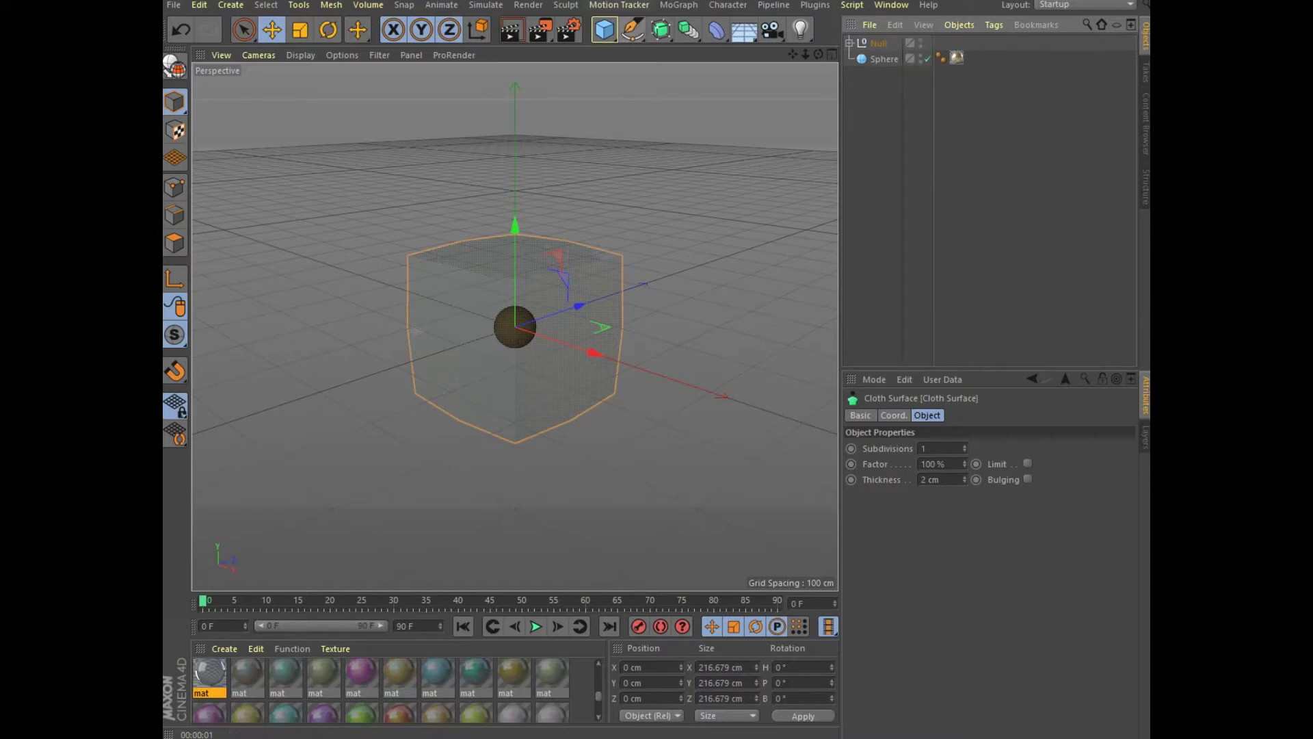
# Add a Cloner with the sphere as its child, in Grid Array mode.
pyautogui.click(679, 5)
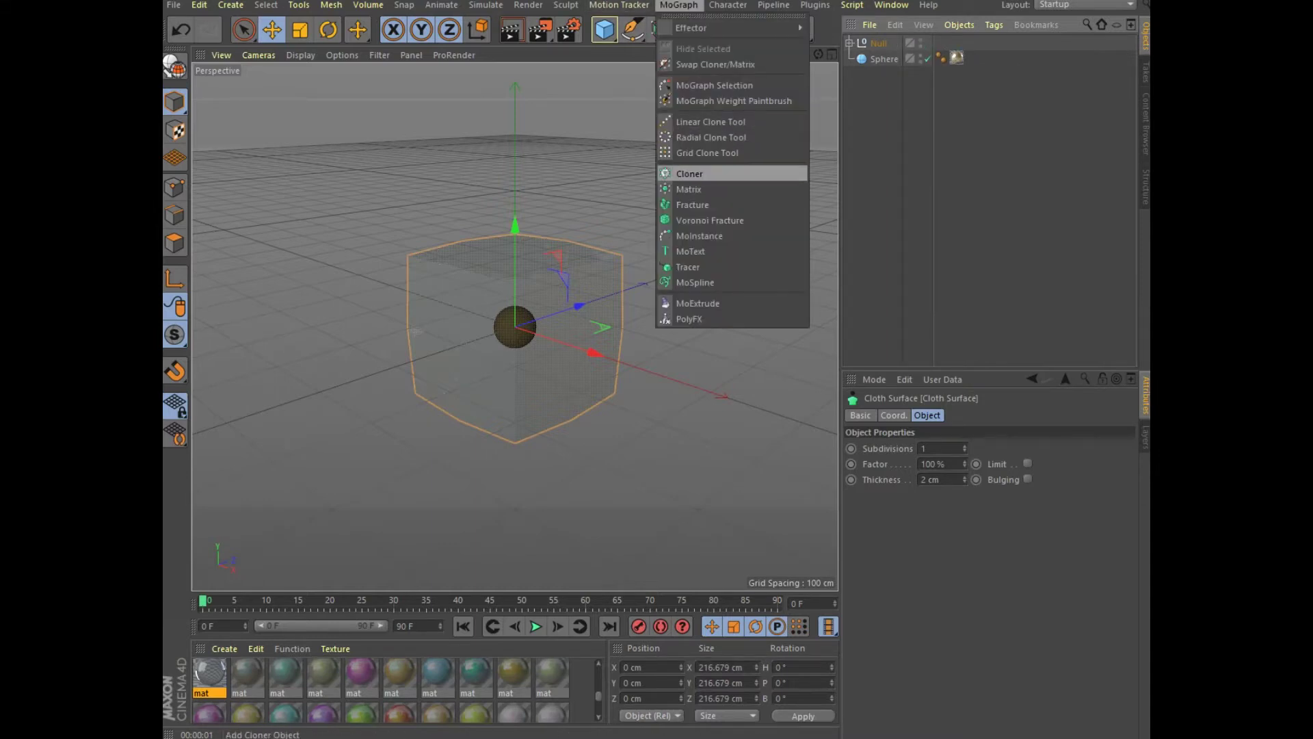
pyautogui.click(691, 173)
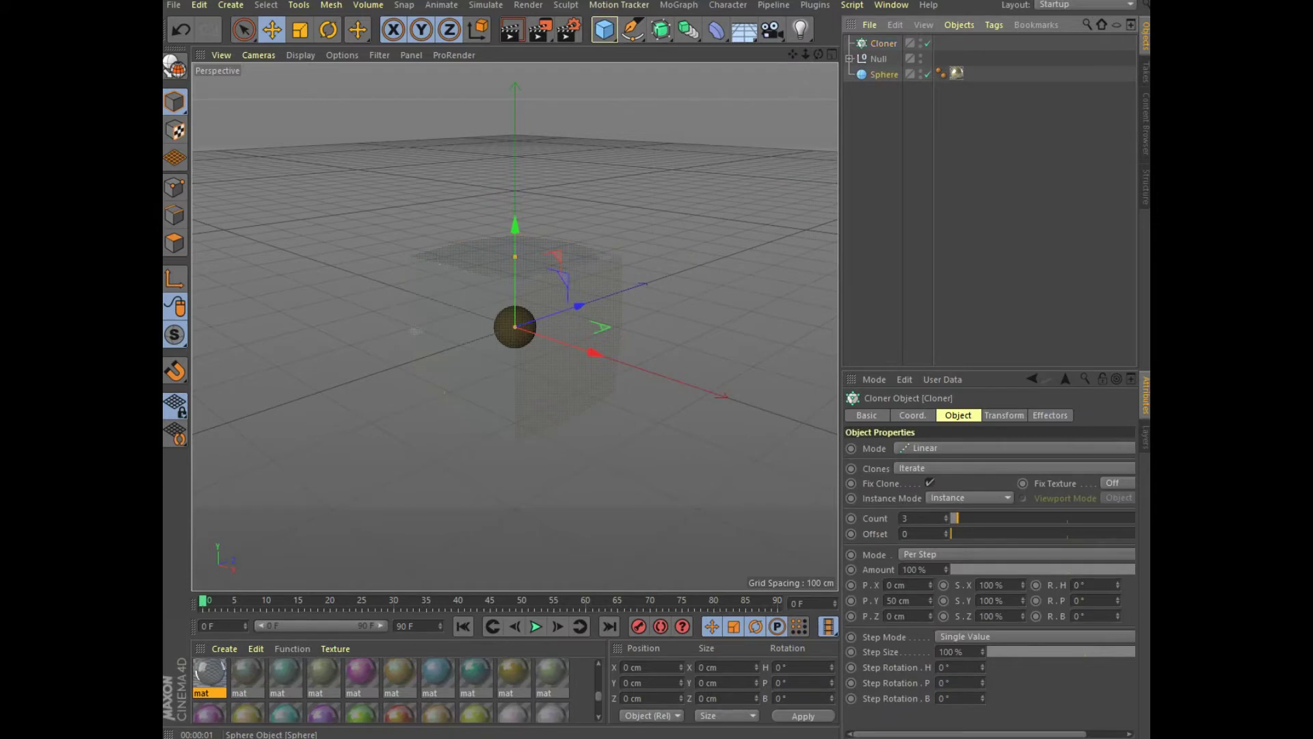
pyautogui.moveTo(885, 74); pyautogui.dragTo(884, 43)
pyautogui.click(884, 43)
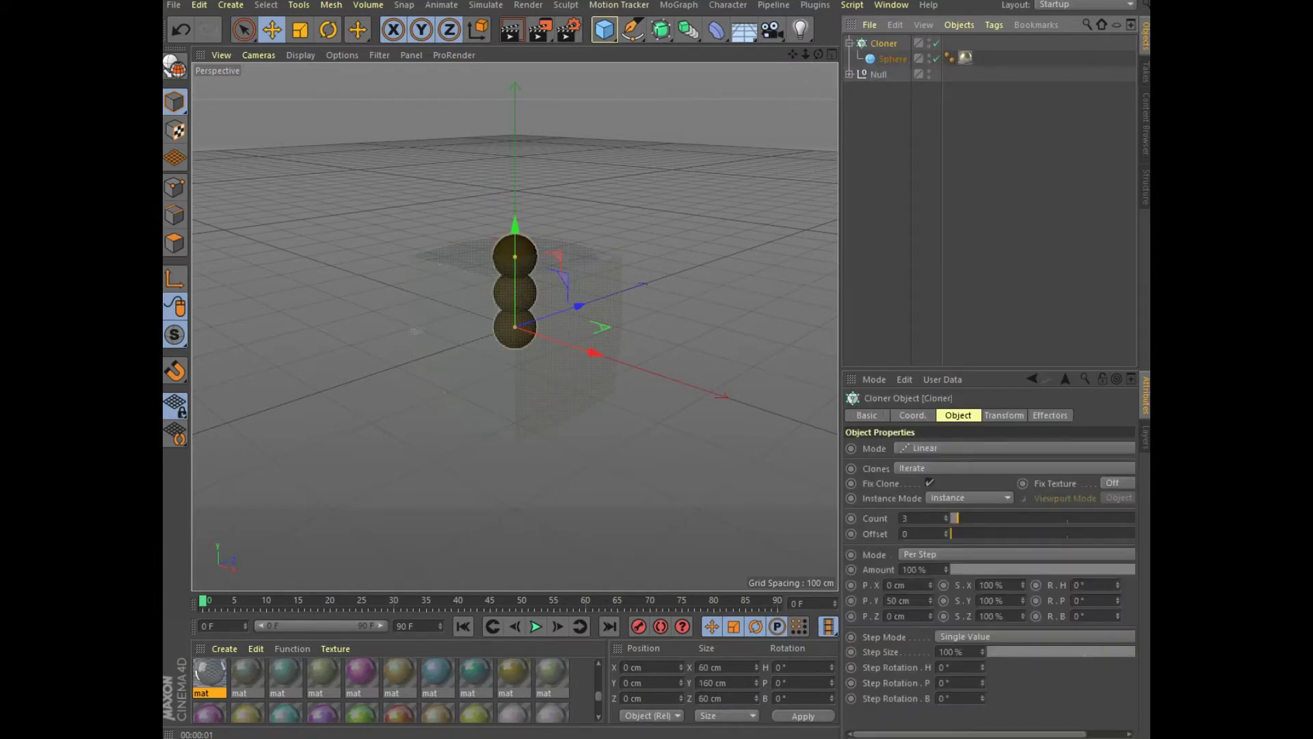
pyautogui.click(951, 448)
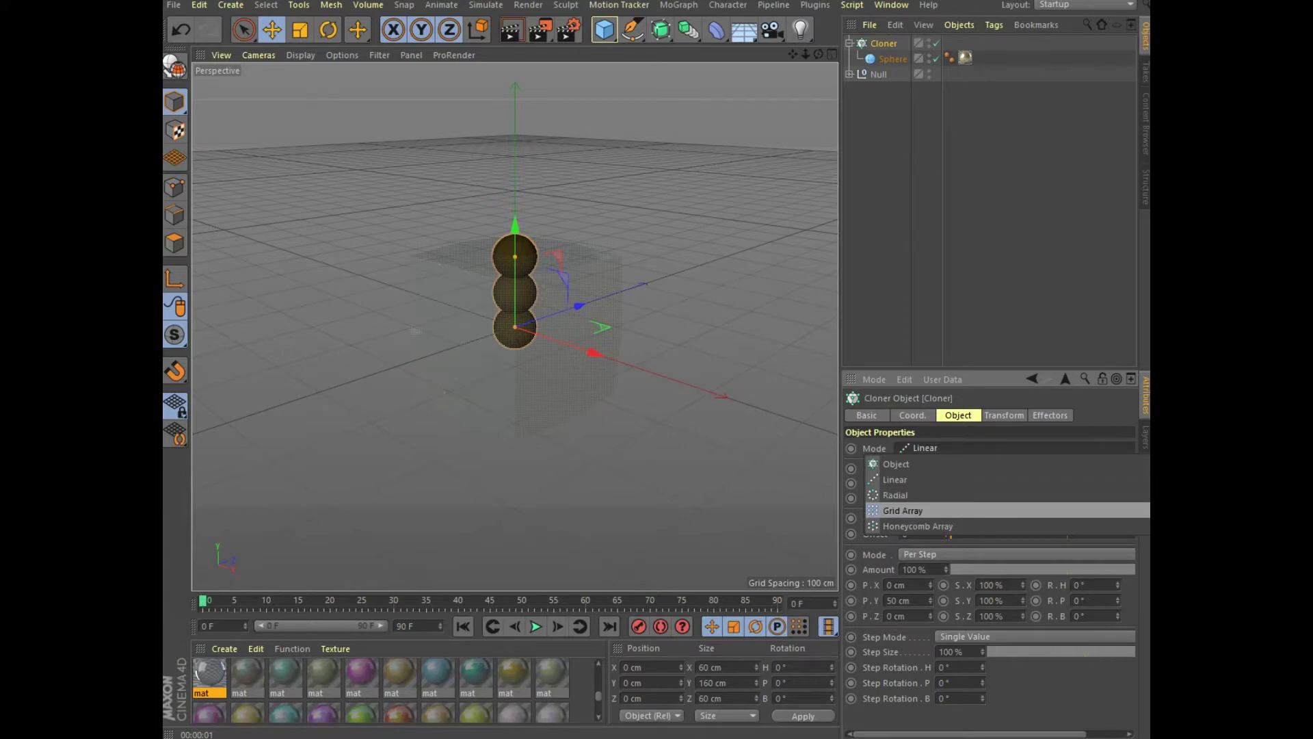
pyautogui.click(903, 511)
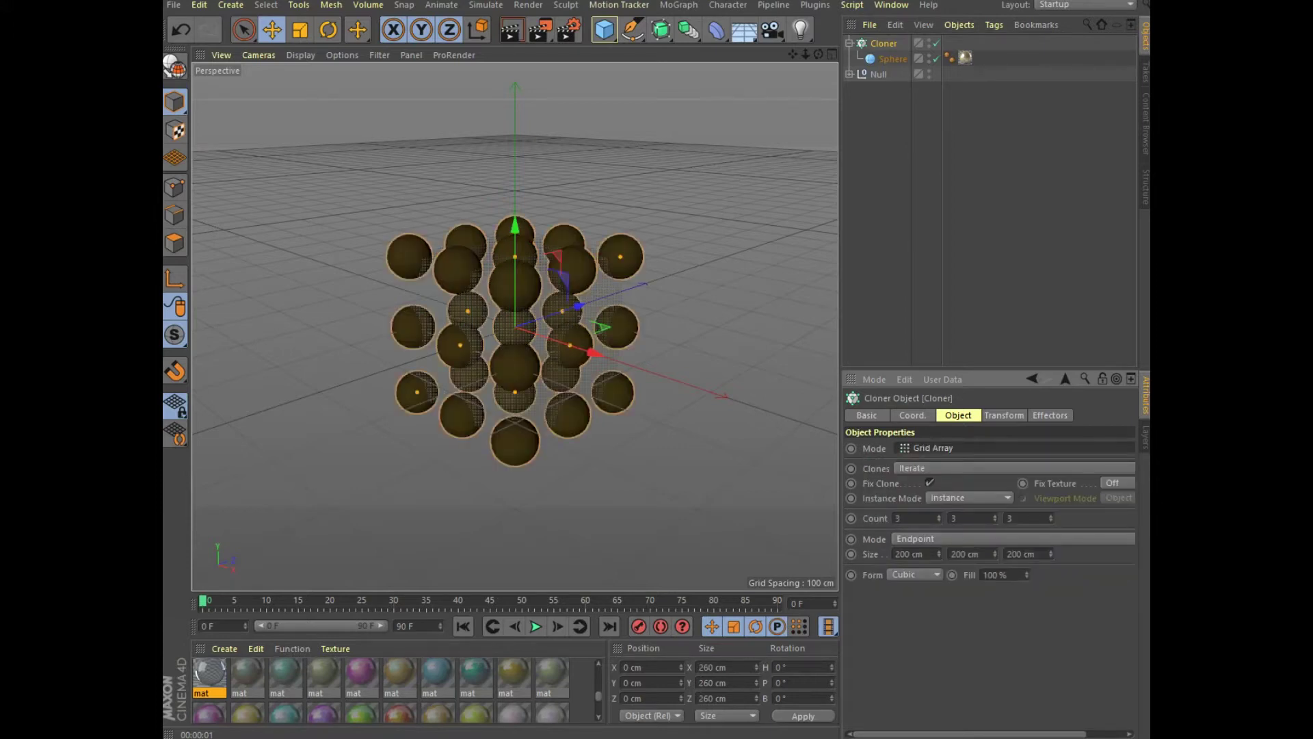
# Set the grid size to 100 cm on X, Y and Z.
pyautogui.doubleClick(903, 553)
pyautogui.write('100')
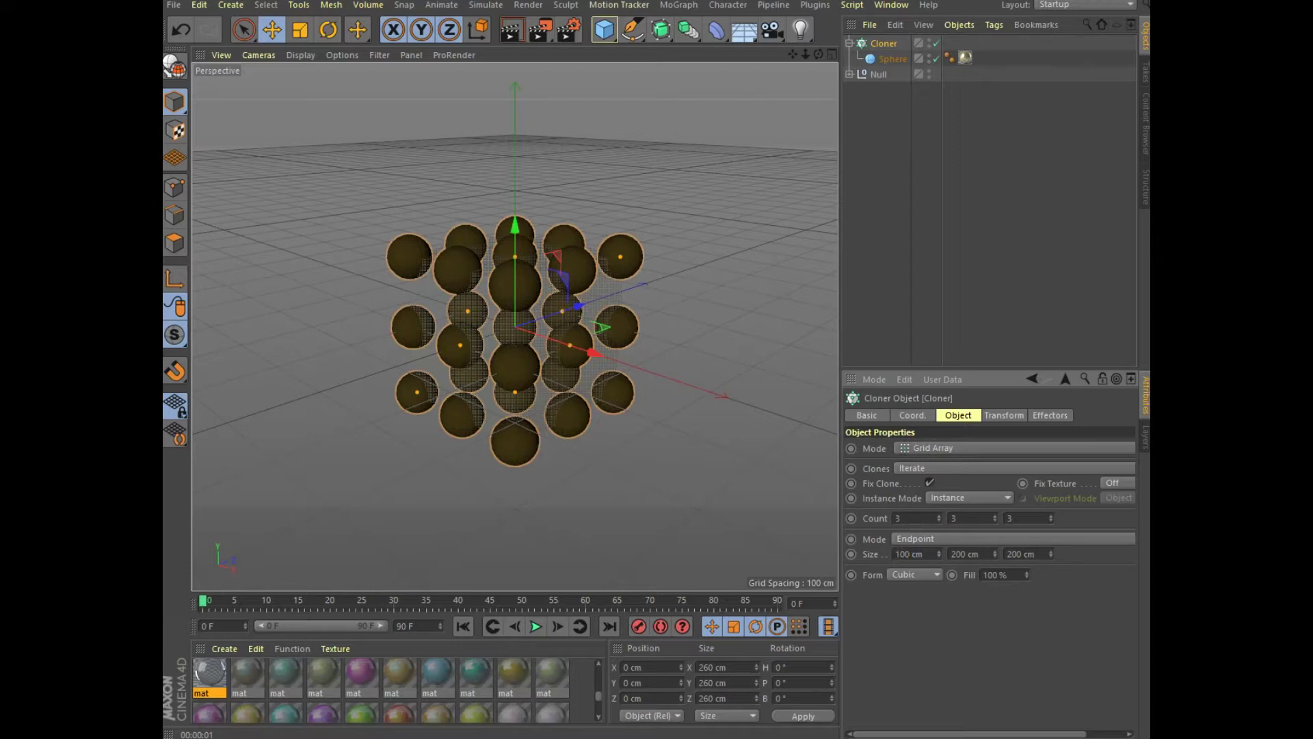
pyautogui.press('Tab')
pyautogui.press('Tab')
pyautogui.write('100')
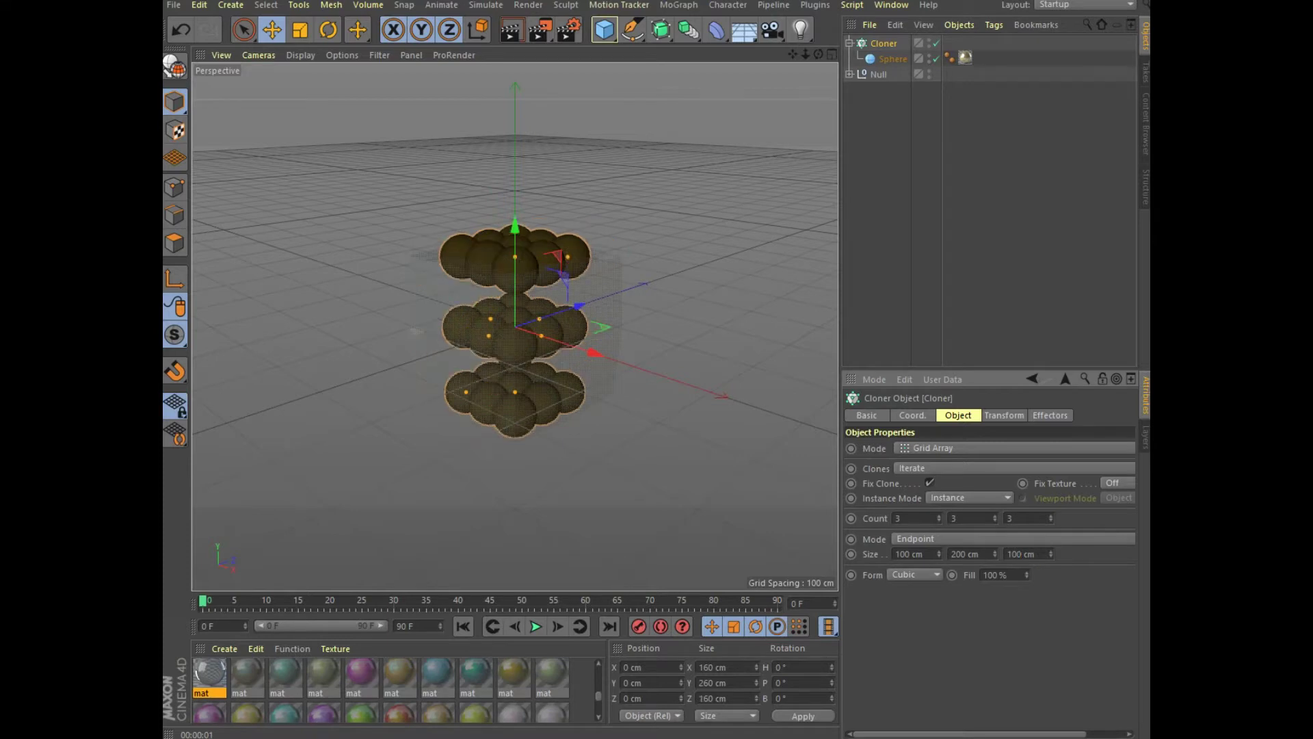
pyautogui.hotkey('shift', 'Tab')
pyautogui.hotkey('shift', 'Tab')
pyautogui.write('100')
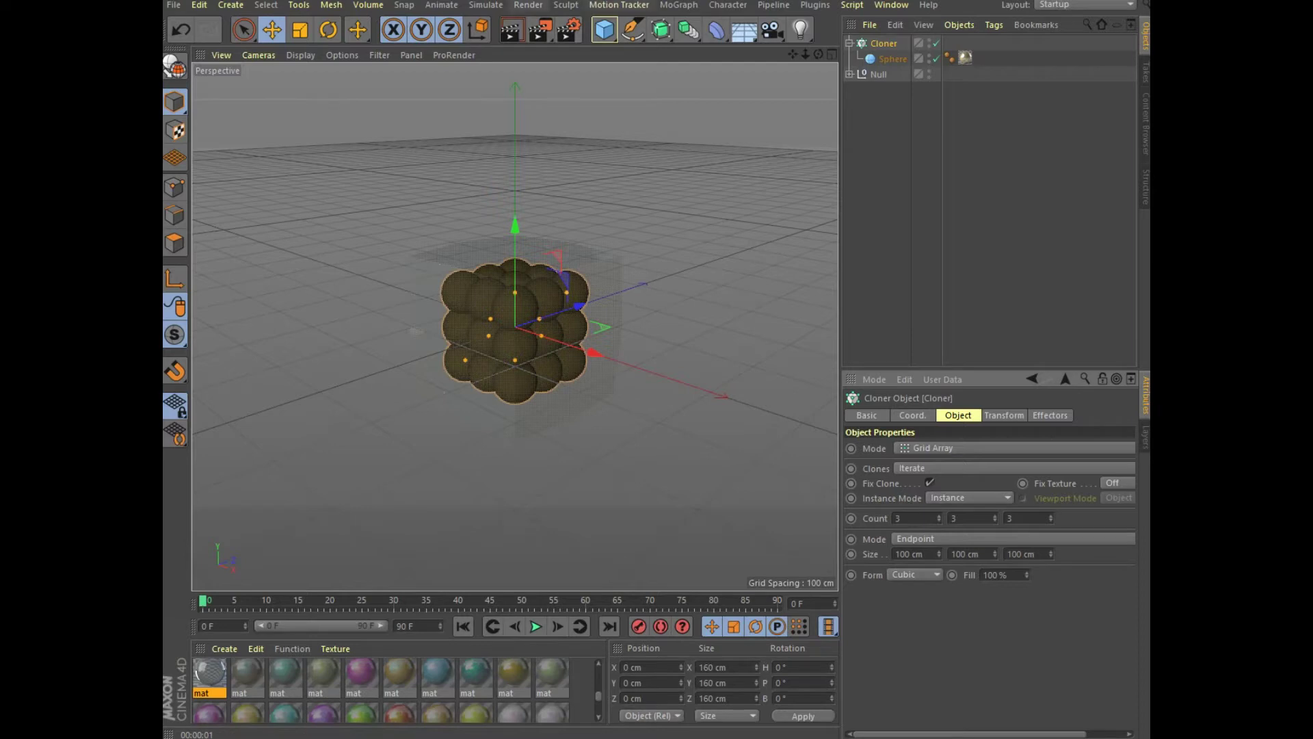
pyautogui.click(679, 4)
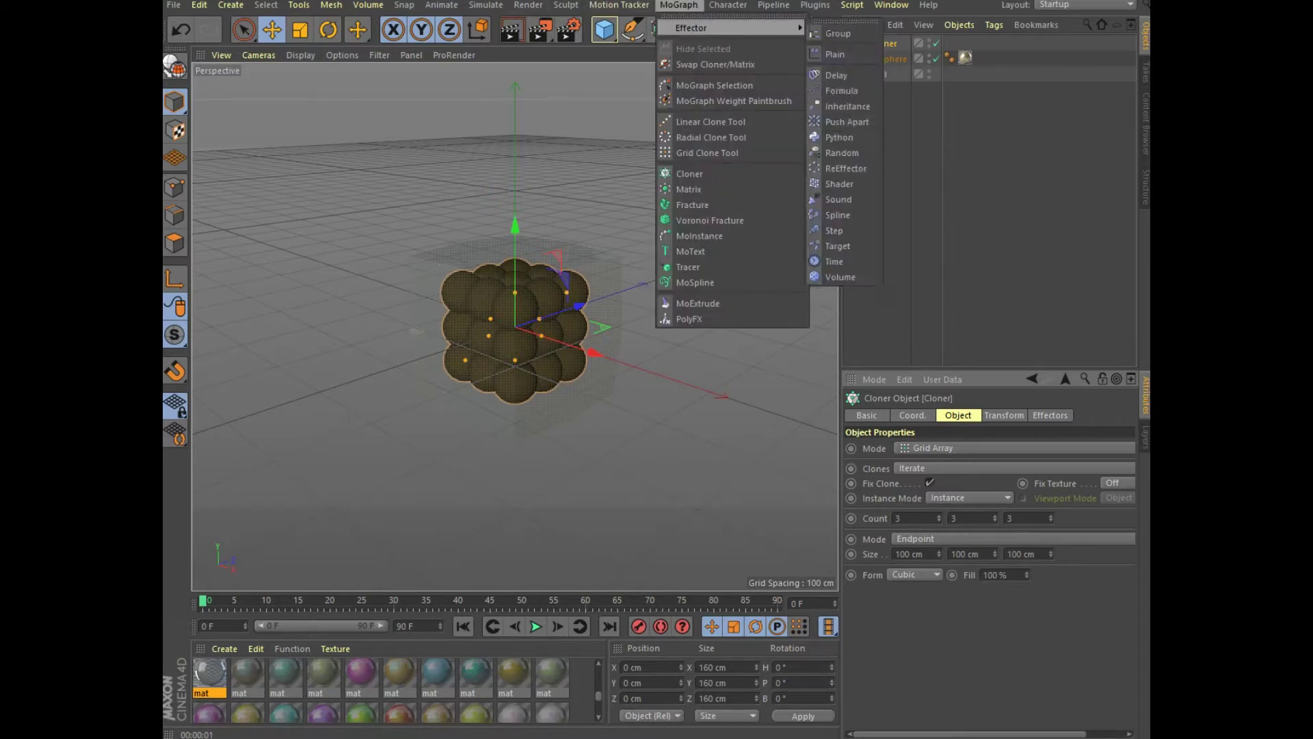
# Add a Random effector with Y and Z position offsets set to 0.
pyautogui.click(845, 167)
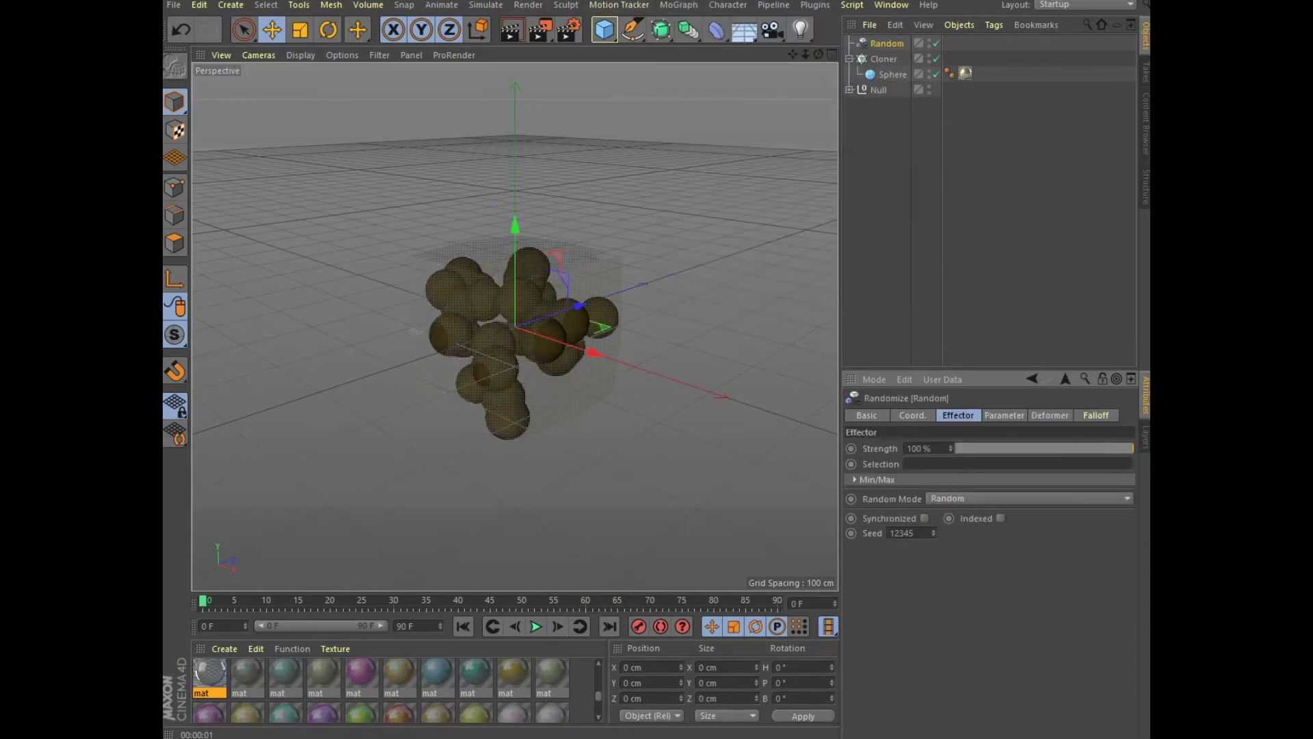
pyautogui.click(1005, 415)
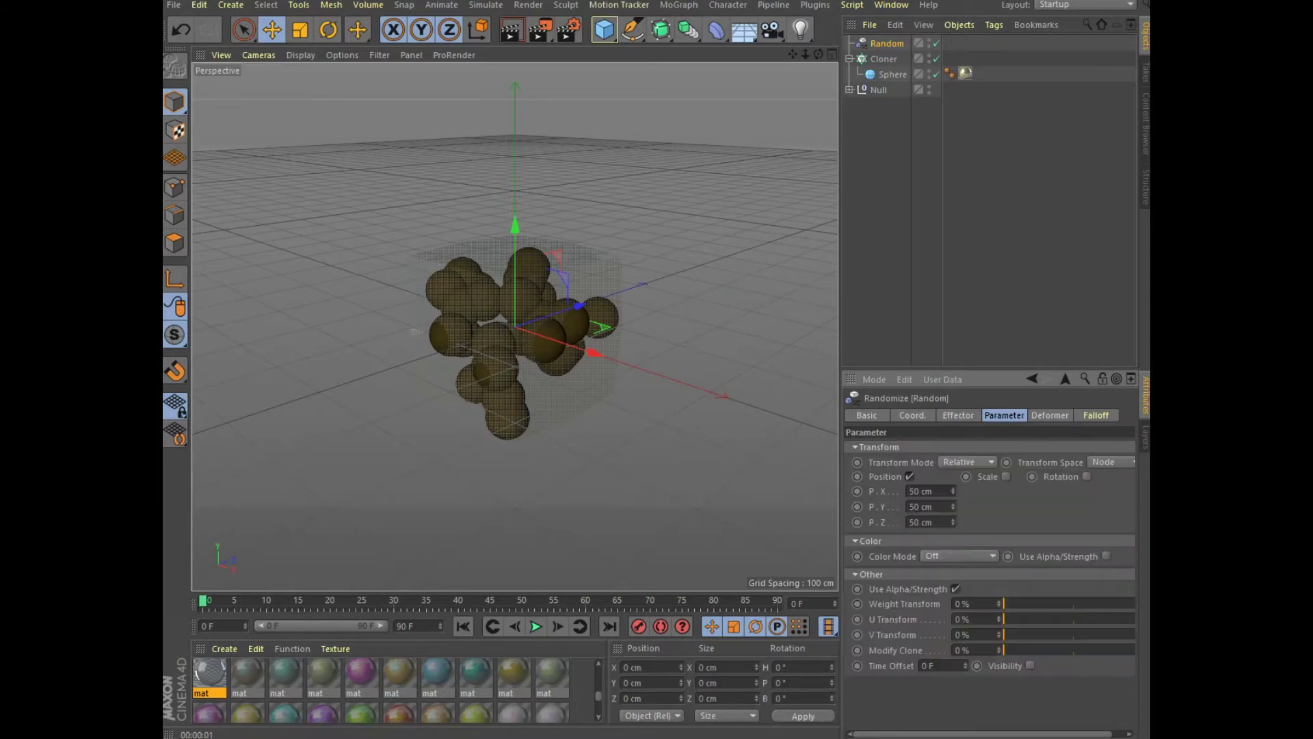
pyautogui.doubleClick(920, 506)
pyautogui.write('0')
pyautogui.press('Tab')
pyautogui.write('0')
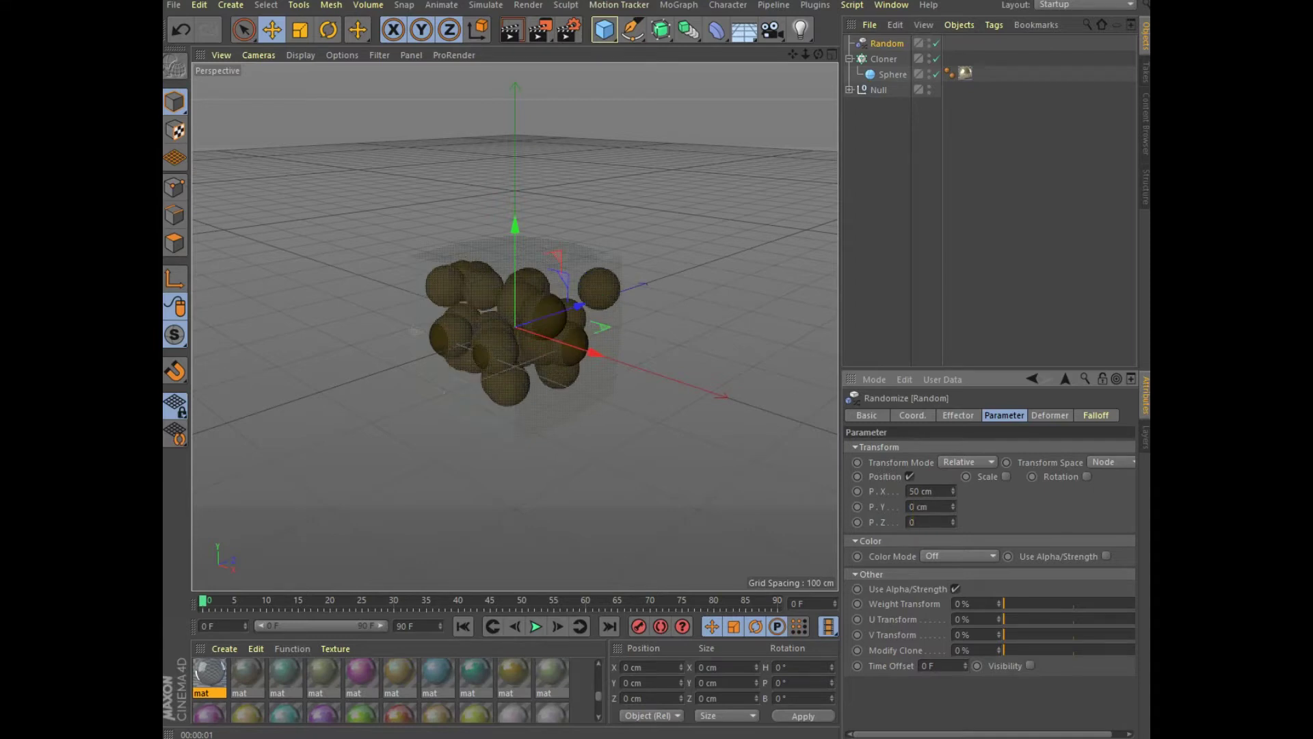
# Enable random scale with amount 0,5 and turn on Uniform Scale.
pyautogui.click(1006, 476)
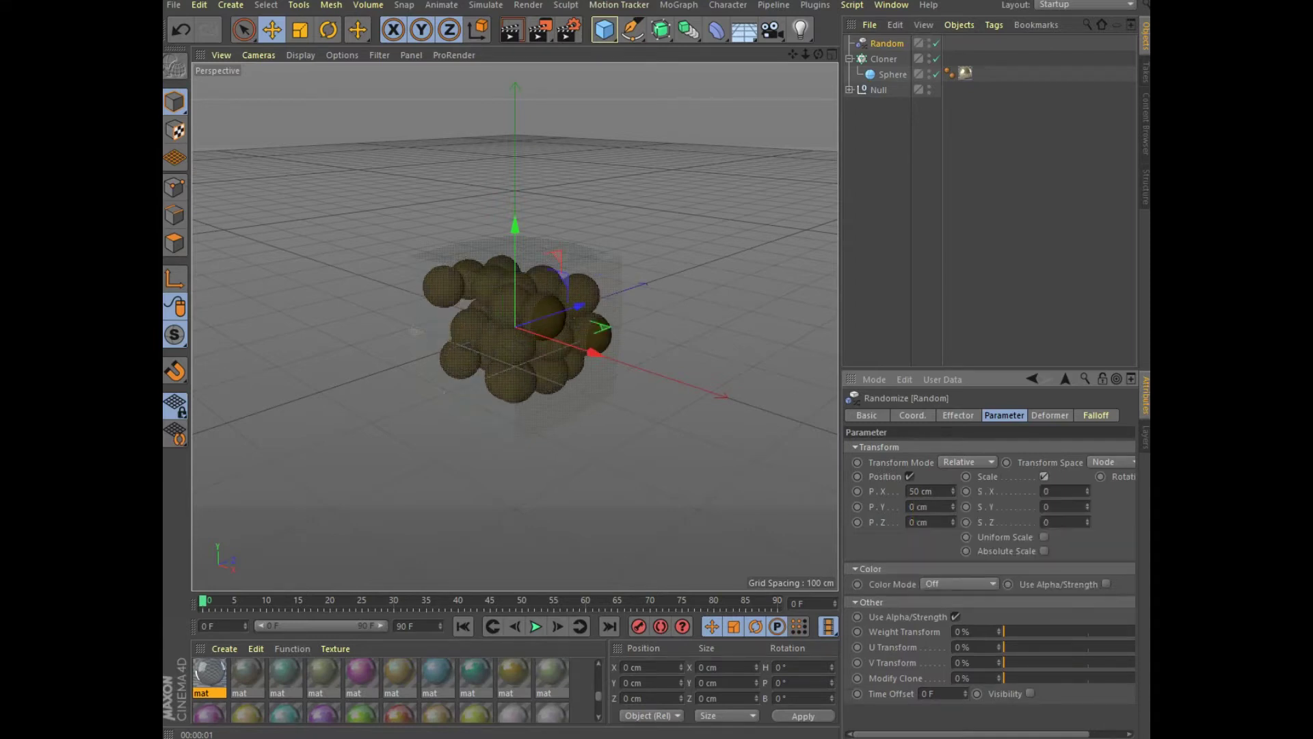
pyautogui.click(1046, 506)
pyautogui.write('0,5')
pyautogui.click(1044, 537)
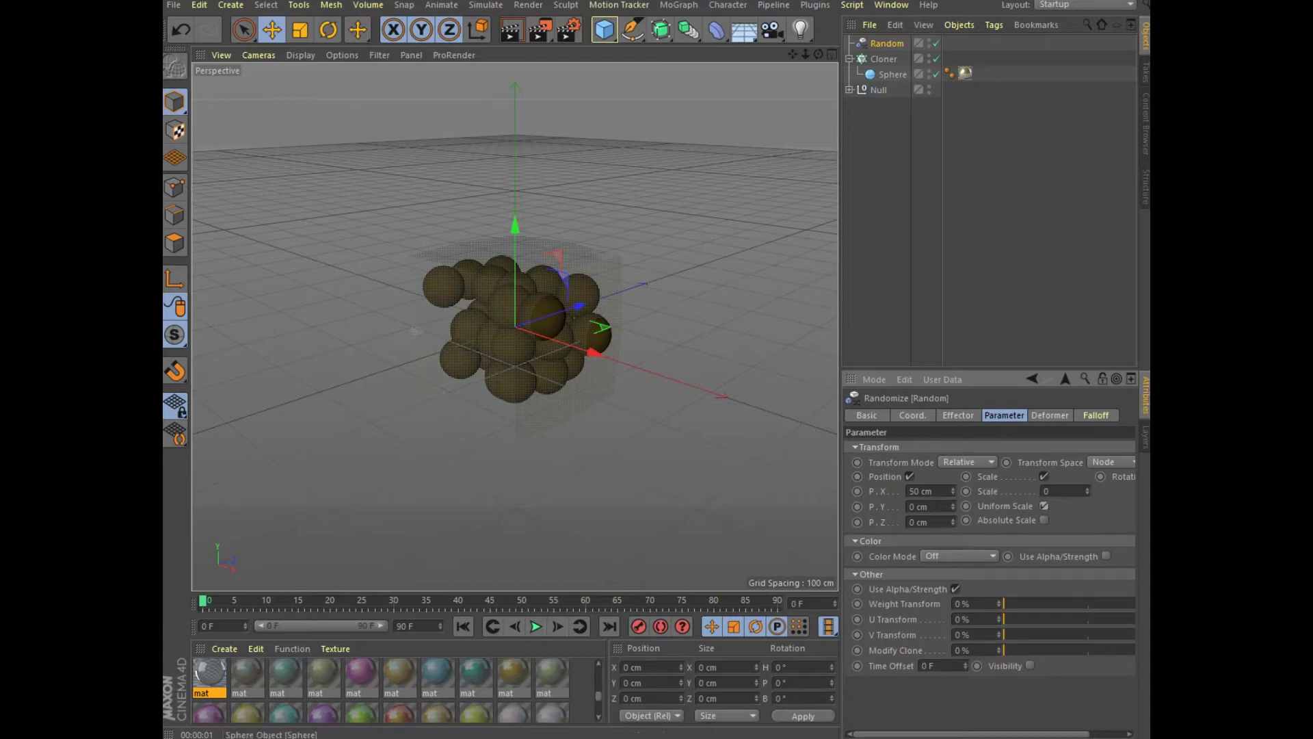
pyautogui.click(884, 58)
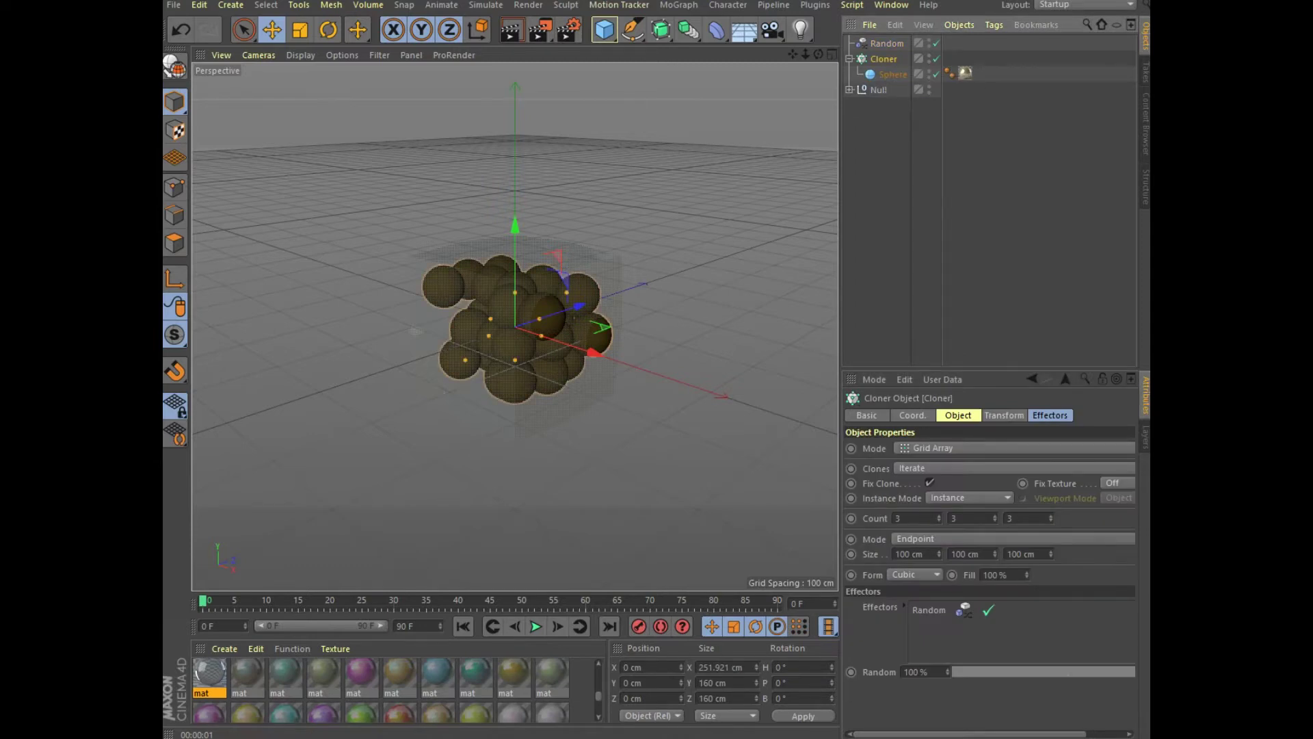
pyautogui.click(604, 29)
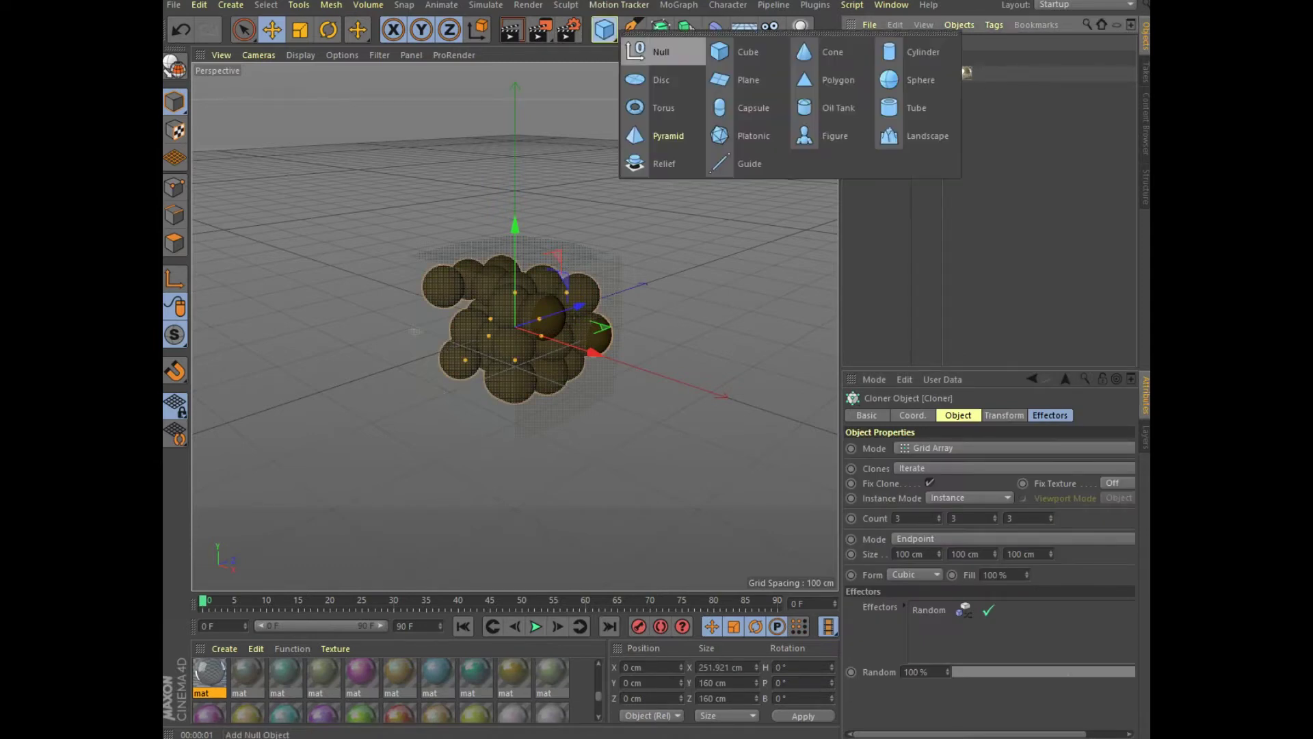
# Add Null.1 and group the cloner and the cube's null inside it.
pyautogui.click(657, 51)
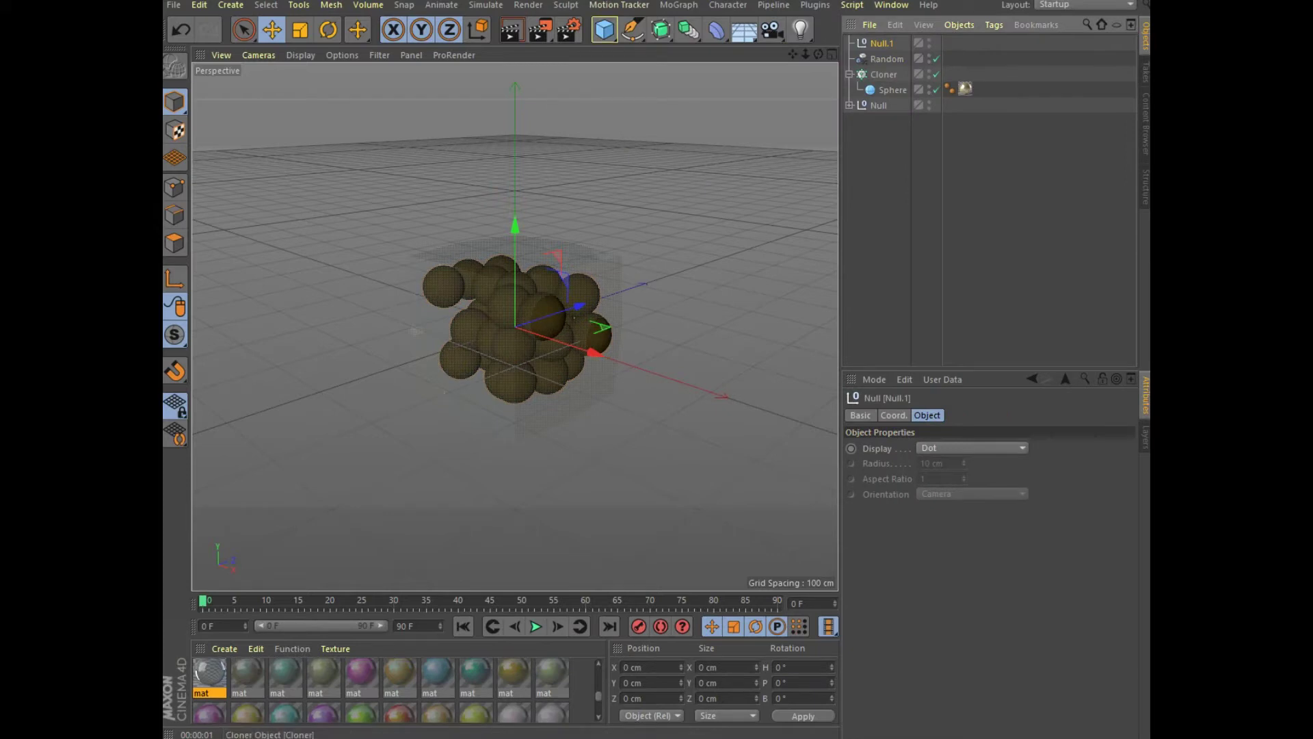
pyautogui.click(849, 74)
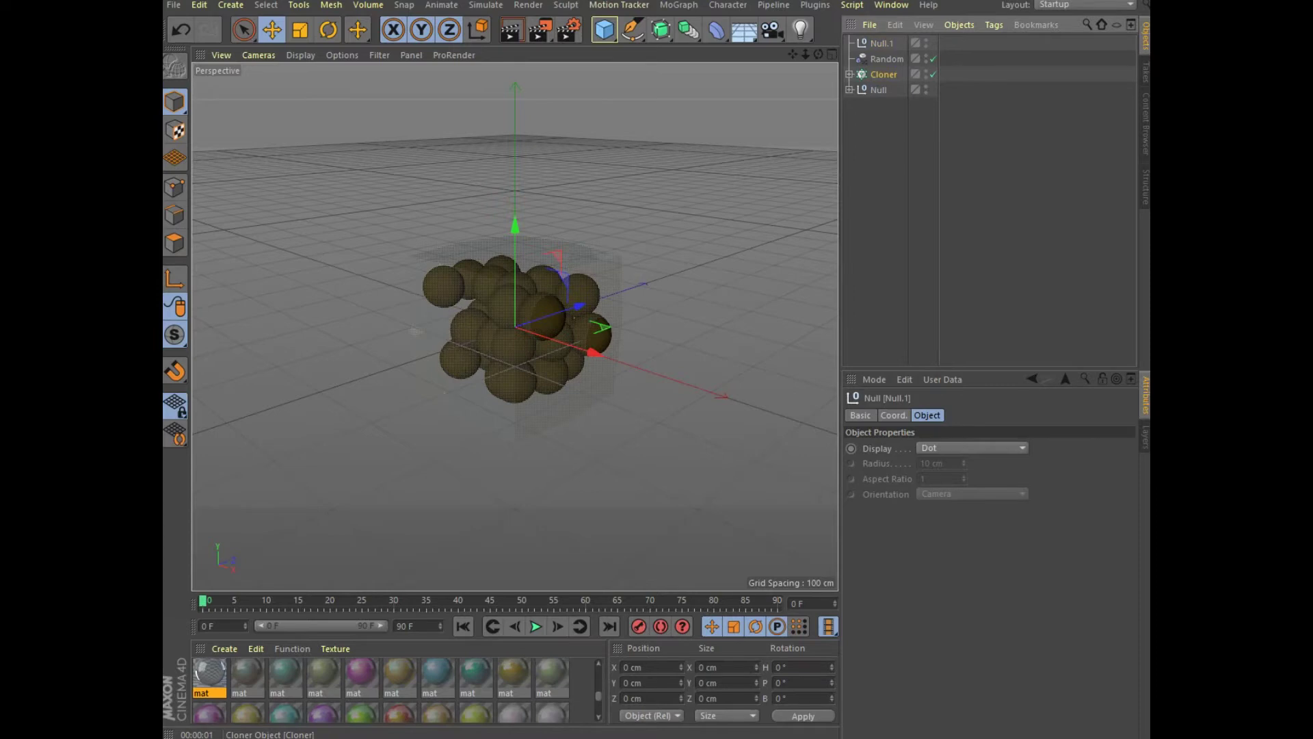
pyautogui.moveTo(884, 74); pyautogui.dragTo(882, 43)
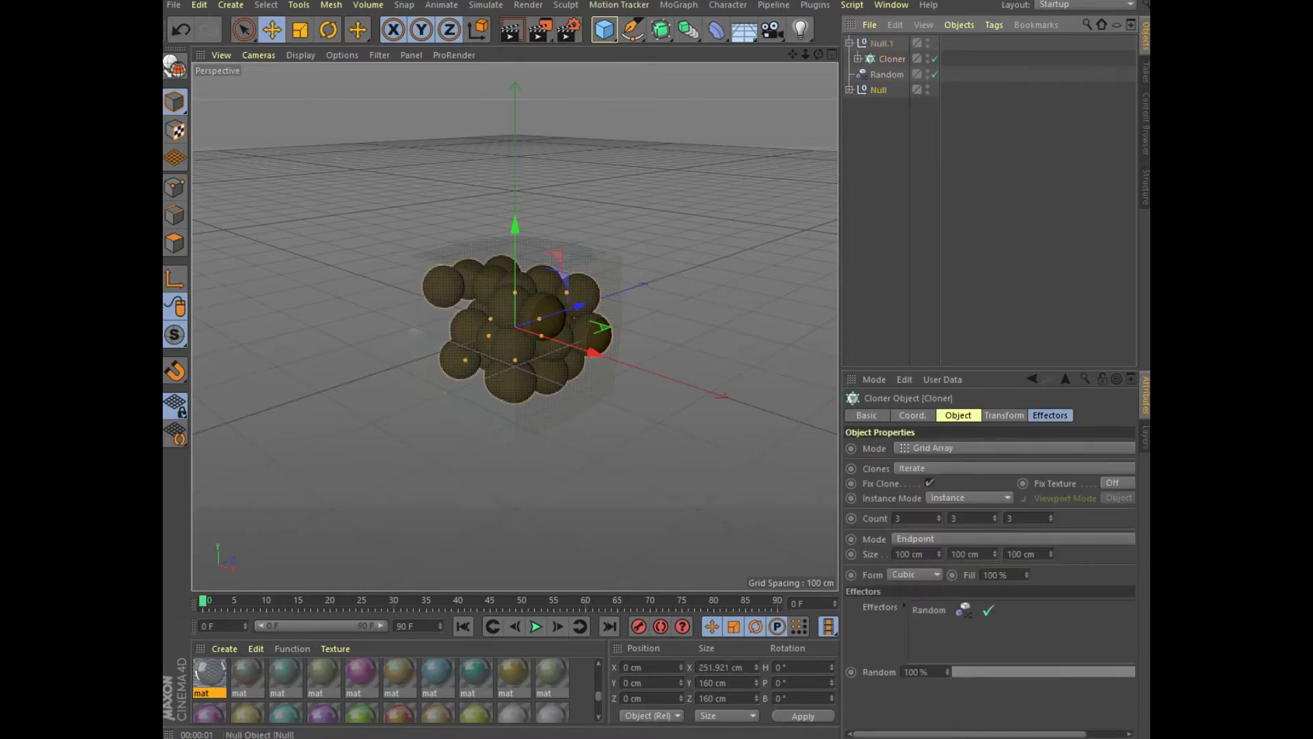
pyautogui.moveTo(878, 90); pyautogui.dragTo(884, 68)
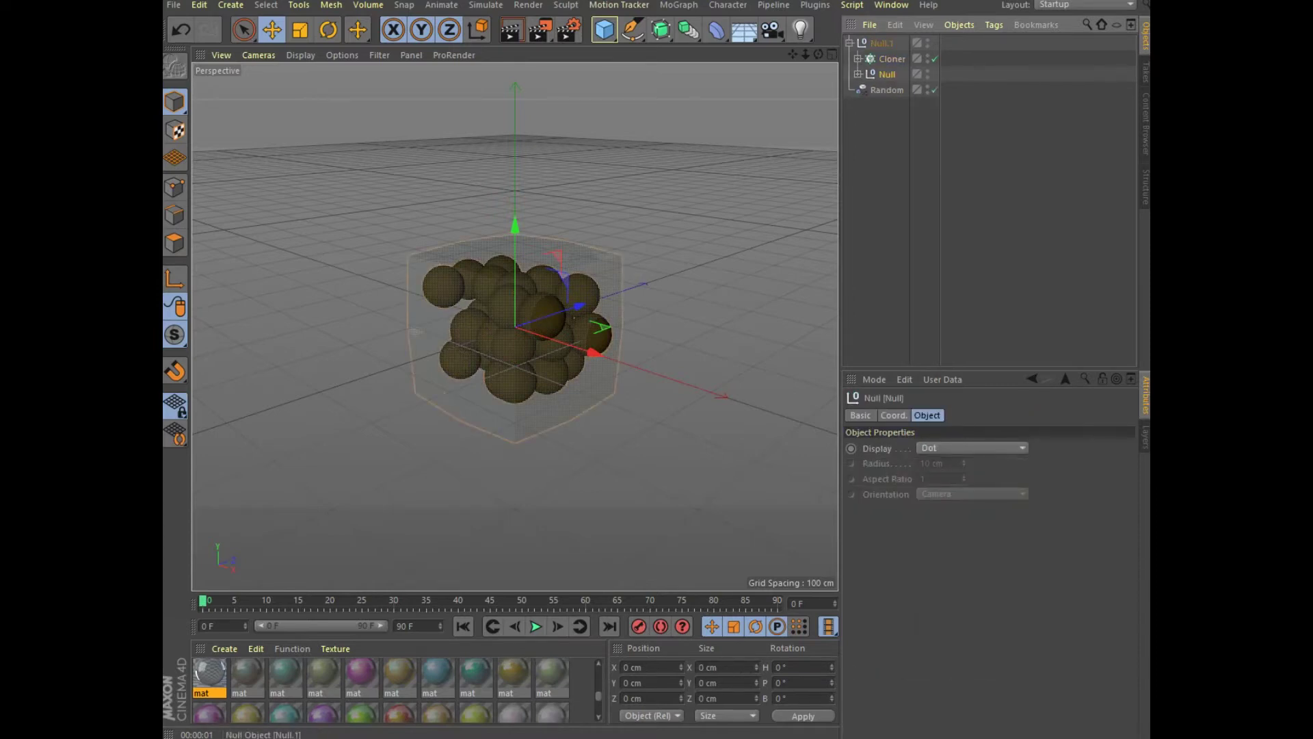
# Give the sphere a Dynamics Body tag with Individual Elements set to Top Level.
pyautogui.click(858, 58)
pyautogui.click(901, 74)
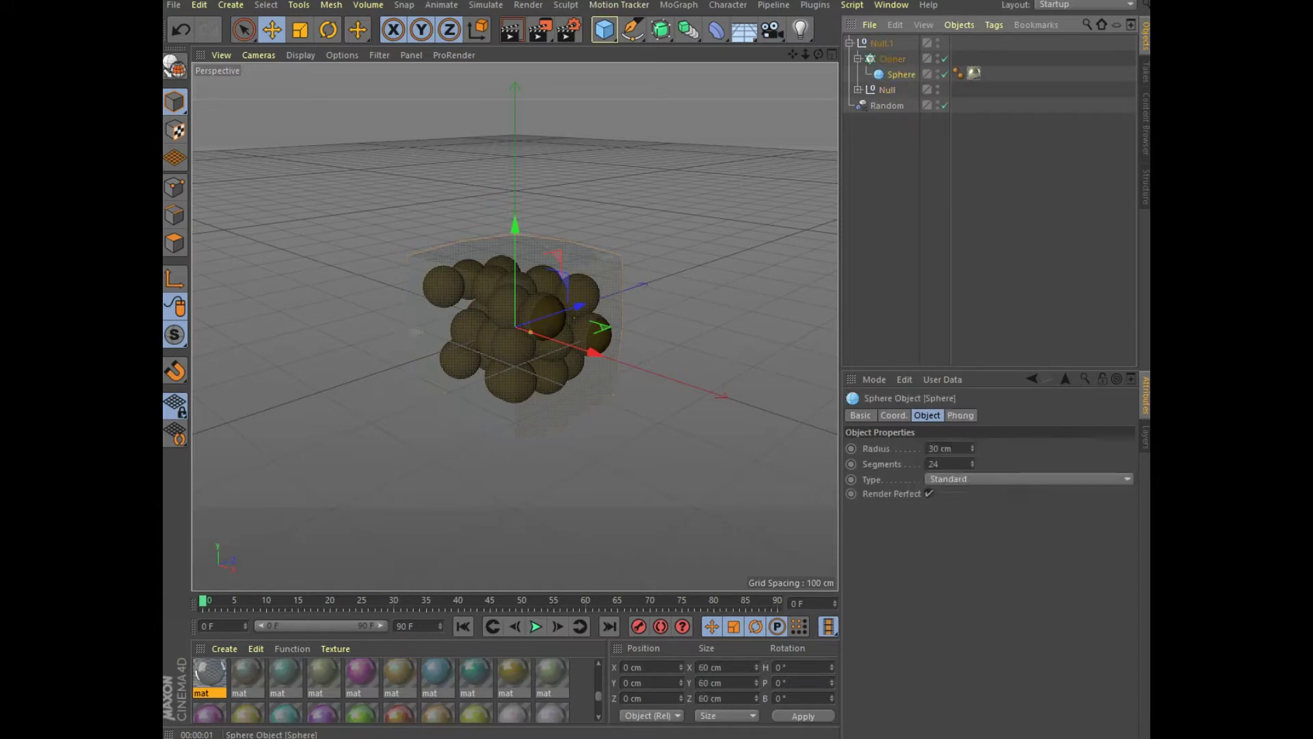
pyautogui.rightClick(897, 75)
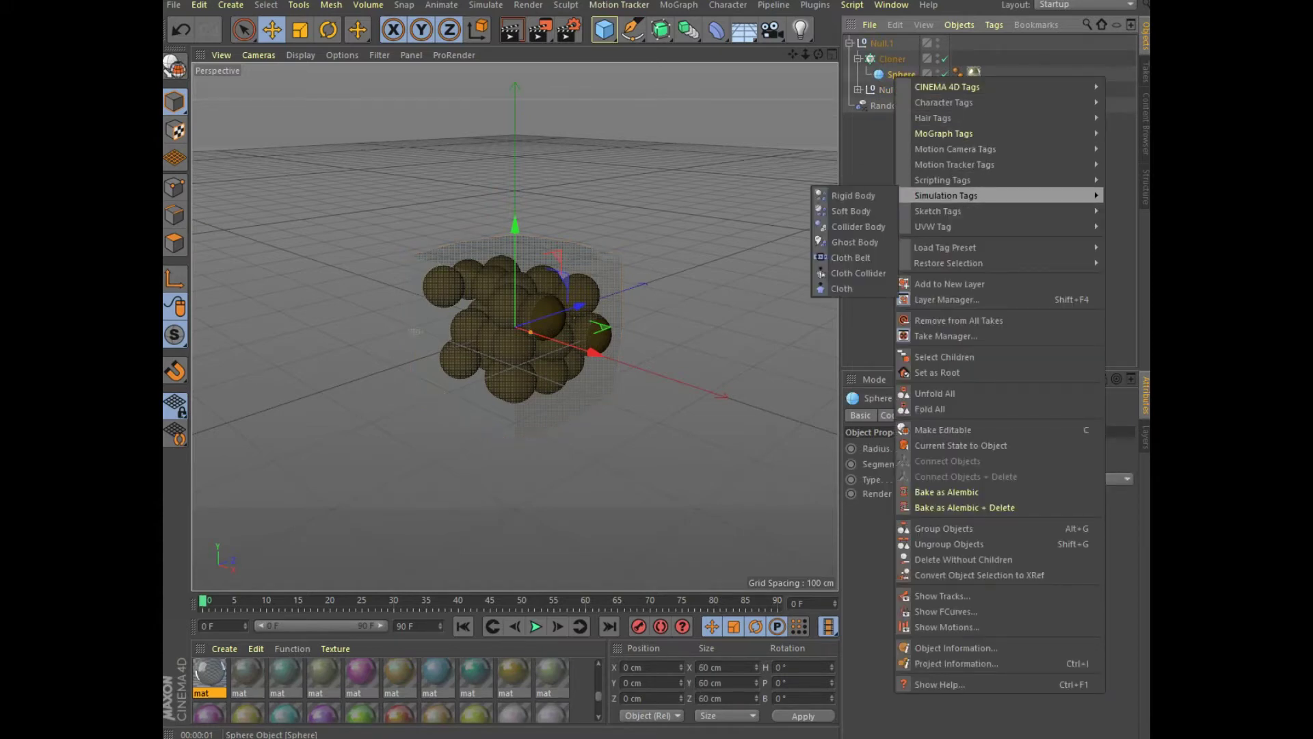
pyautogui.click(854, 195)
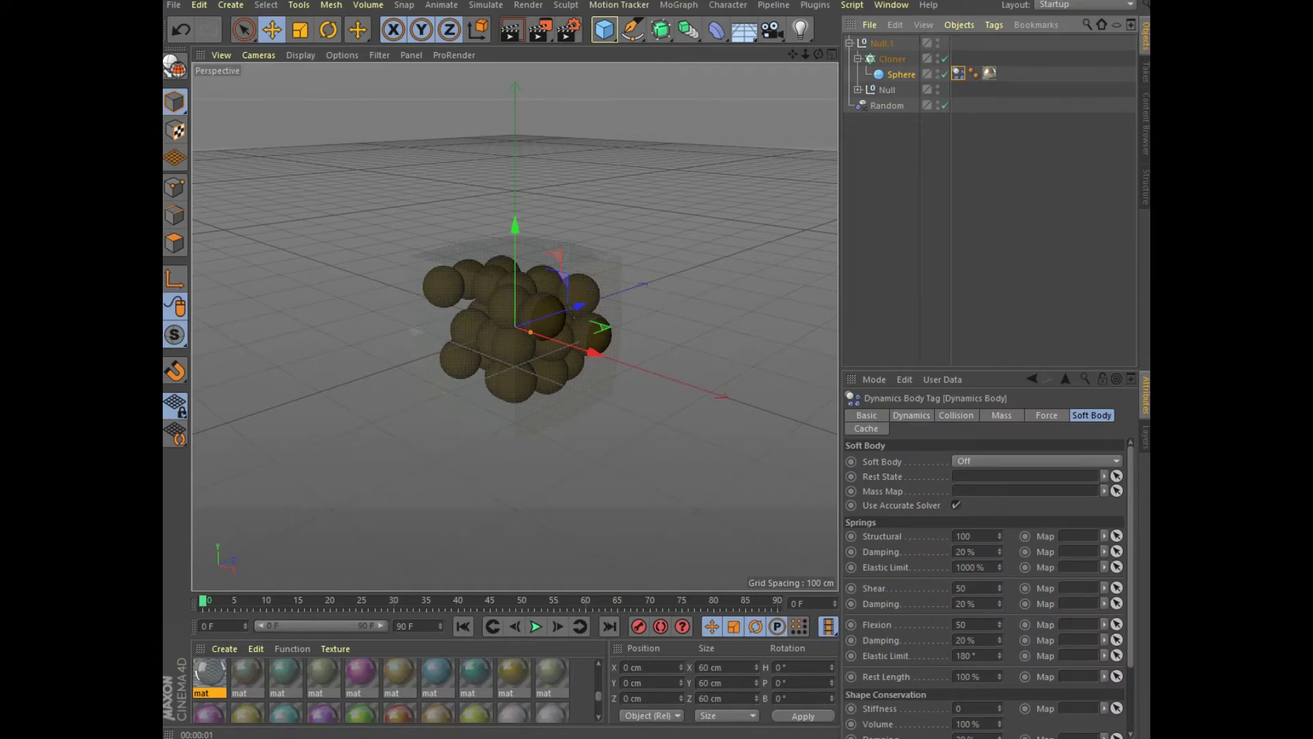
pyautogui.click(1047, 416)
pyautogui.click(1002, 415)
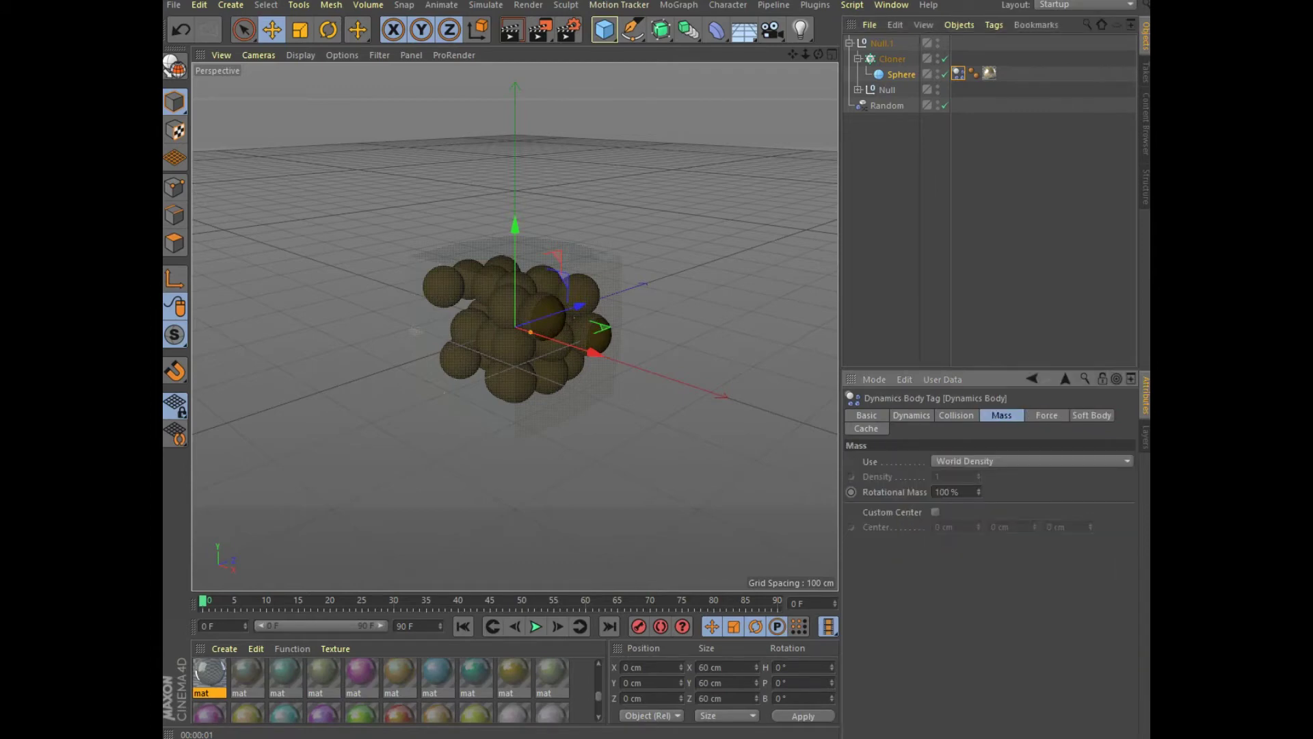
pyautogui.click(956, 416)
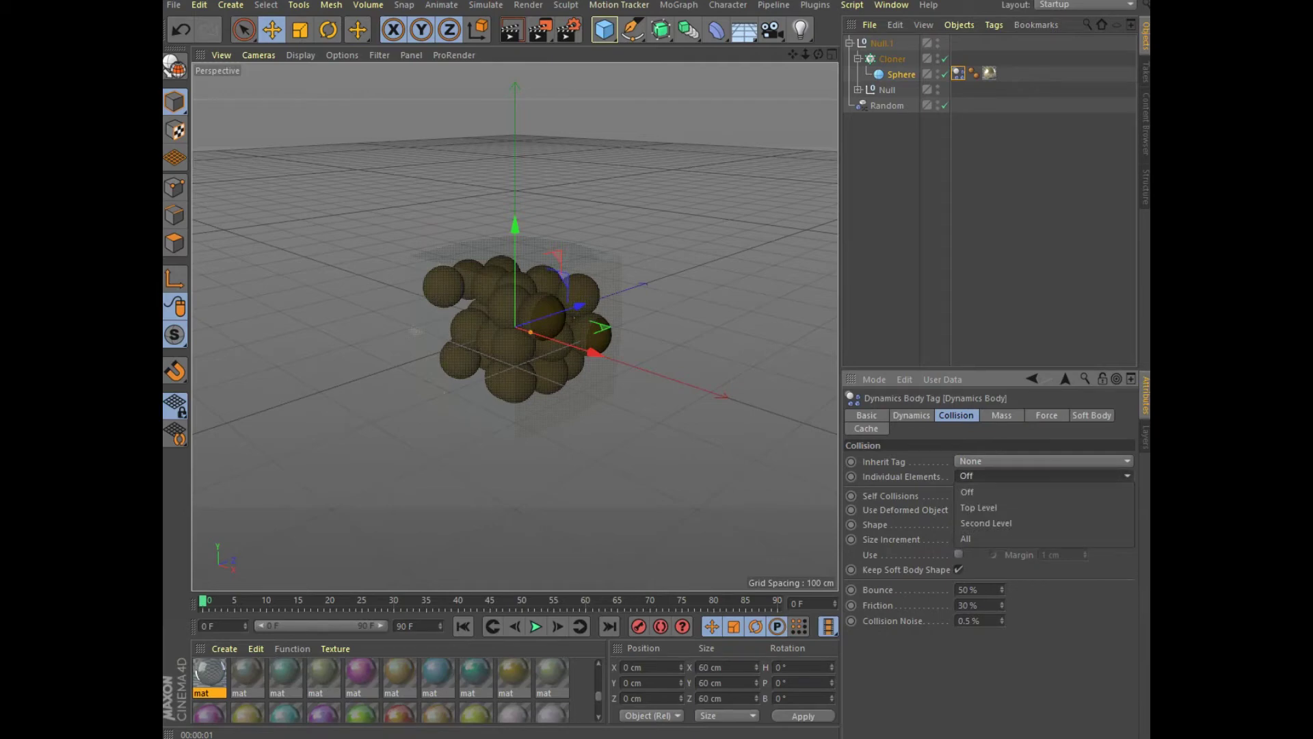
pyautogui.click(1044, 476)
pyautogui.click(979, 507)
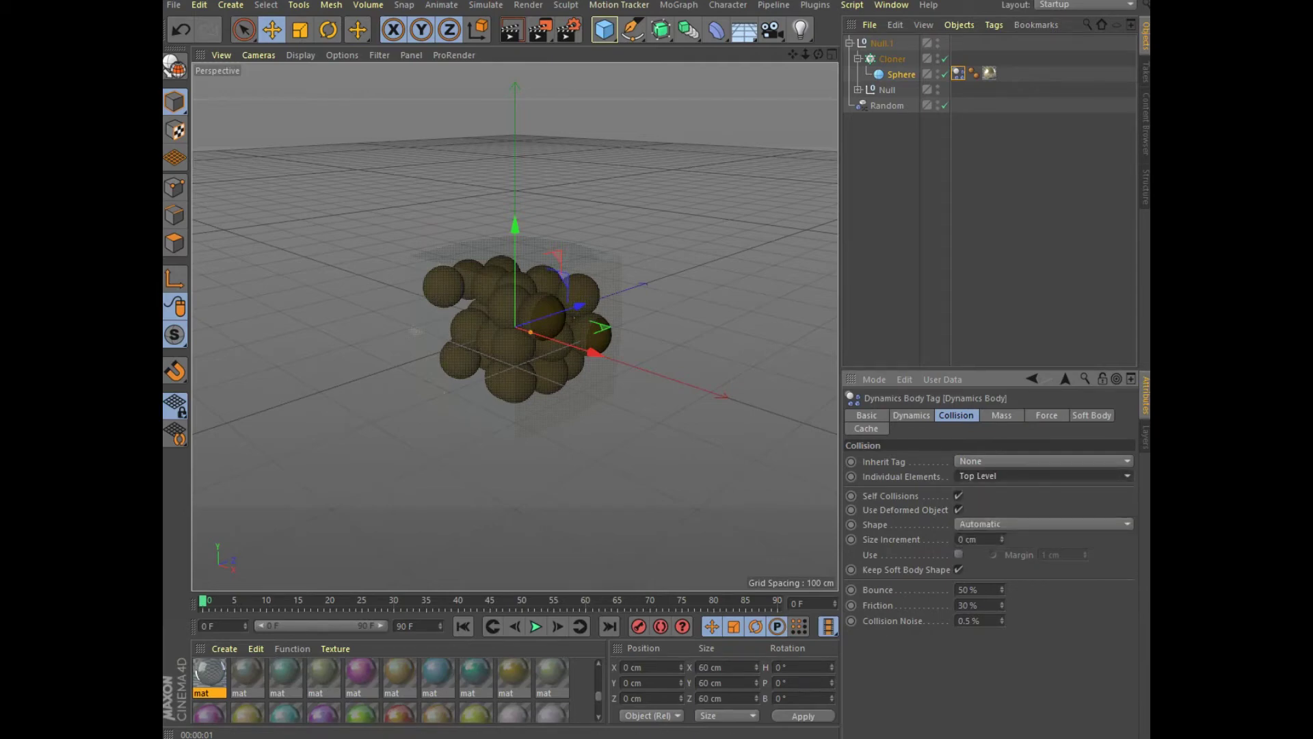
# Play the simulation to test it, then stop and select Null.1.
pyautogui.click(535, 626)
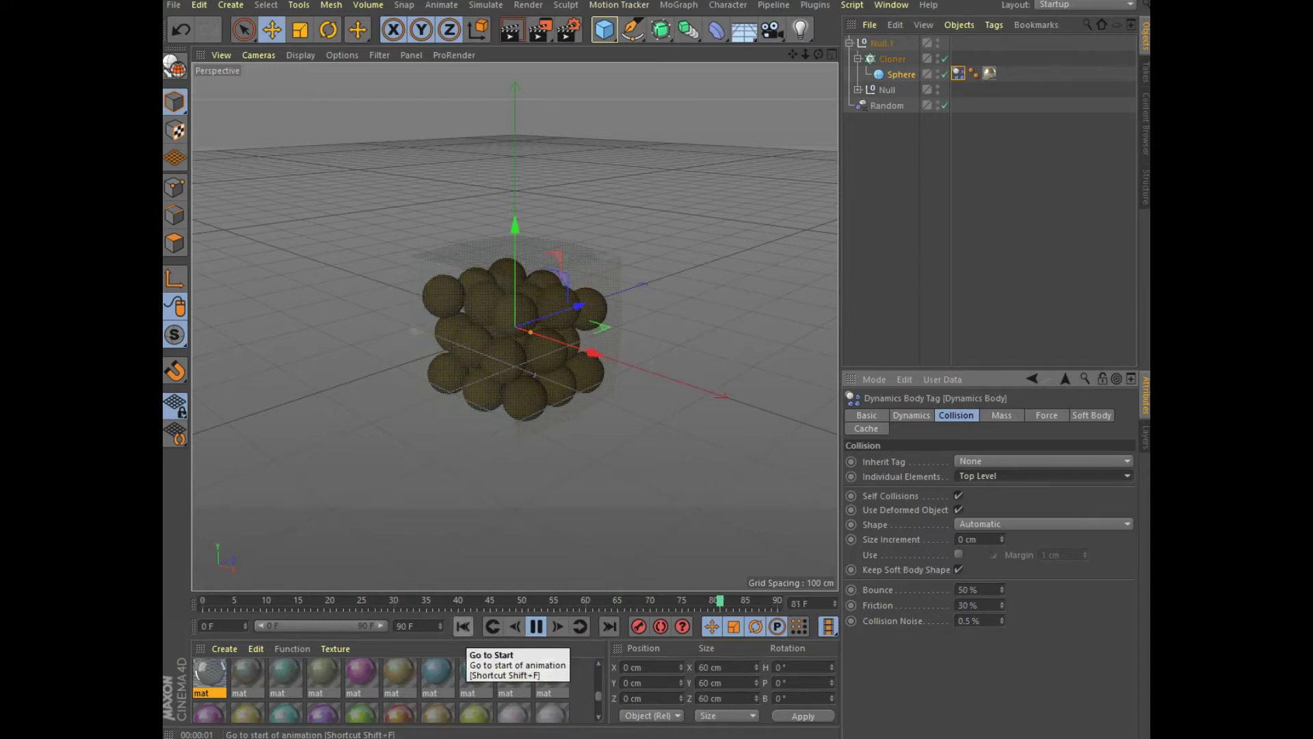
pyautogui.click(536, 626)
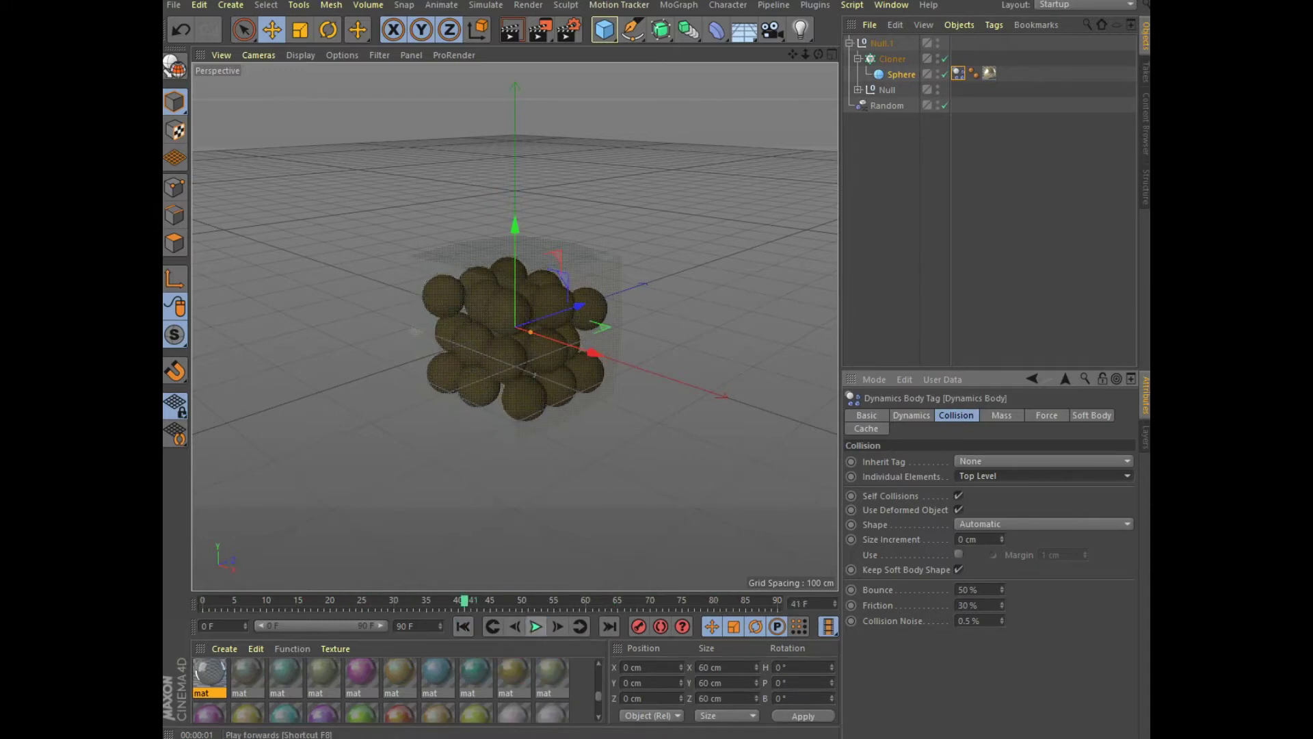
pyautogui.click(882, 43)
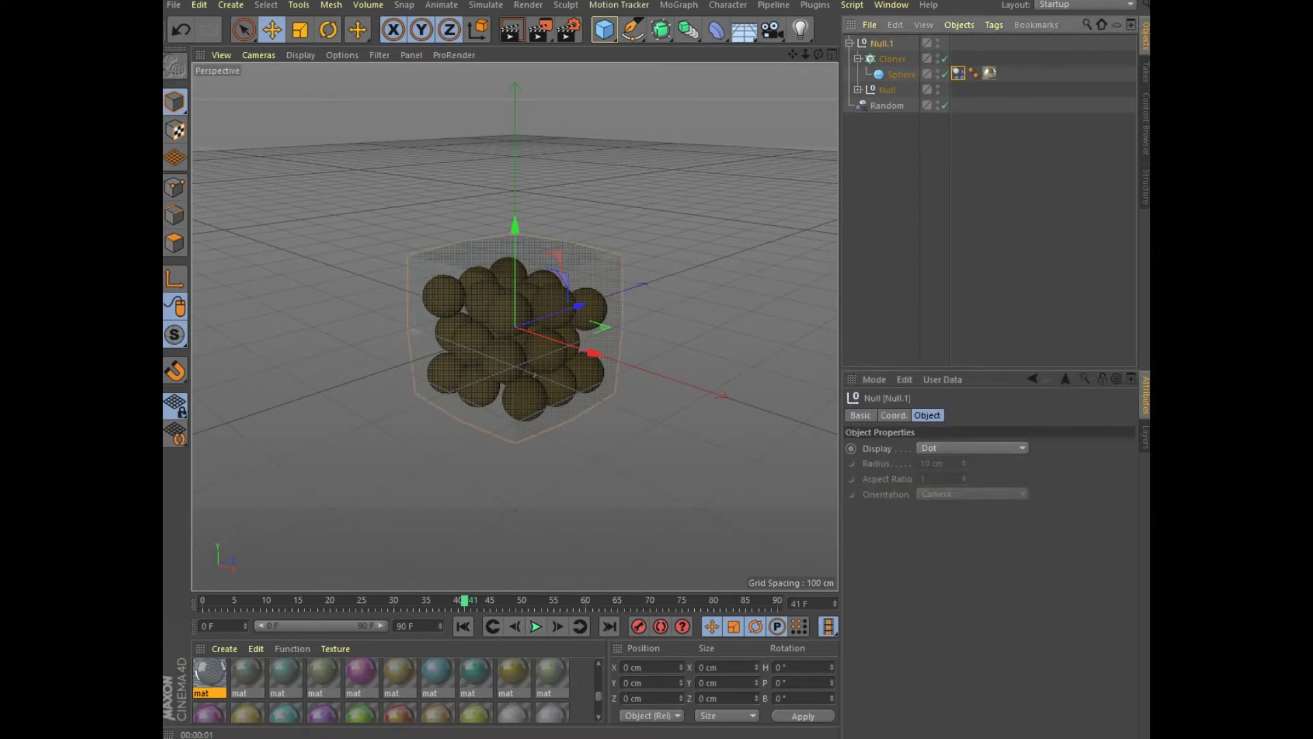
# Set Null.1's scale to 1.5 on X, Y and Z.
pyautogui.click(893, 415)
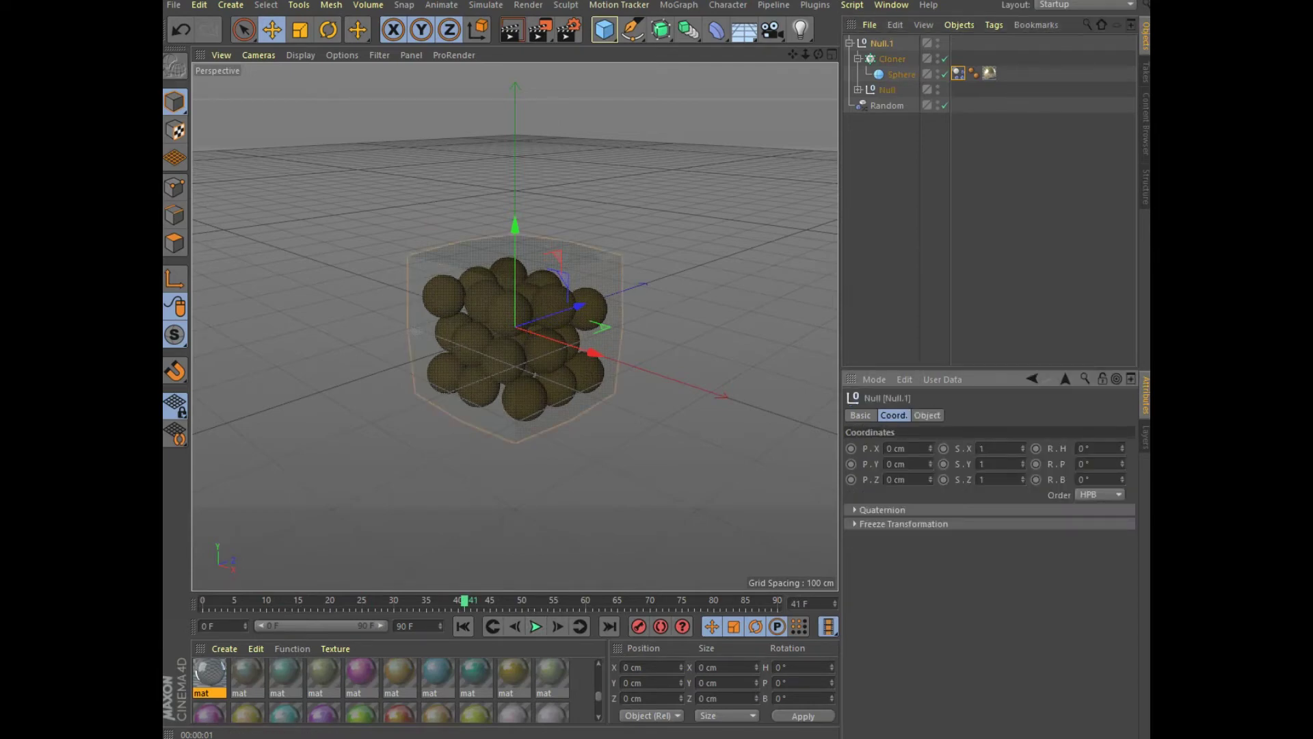
pyautogui.write('1.5')
pyautogui.write('1')
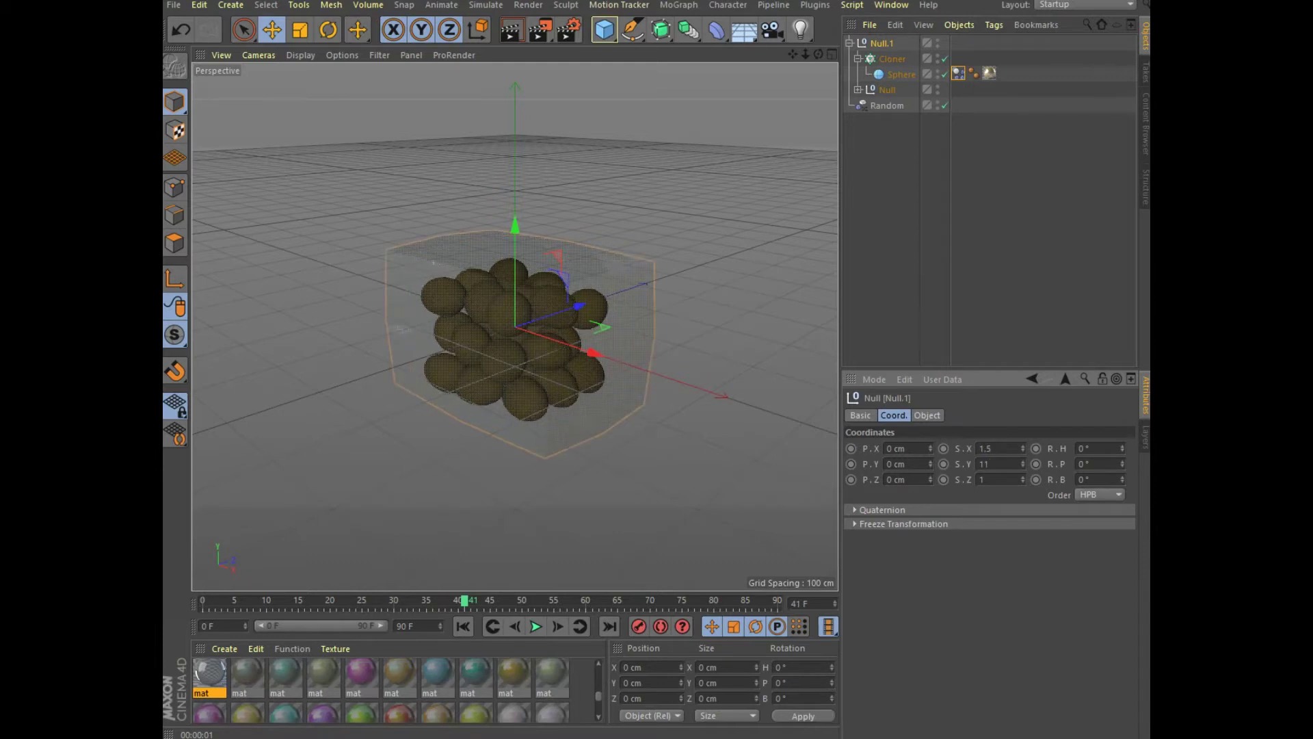
pyautogui.press('BackSpace')
pyautogui.write('5')
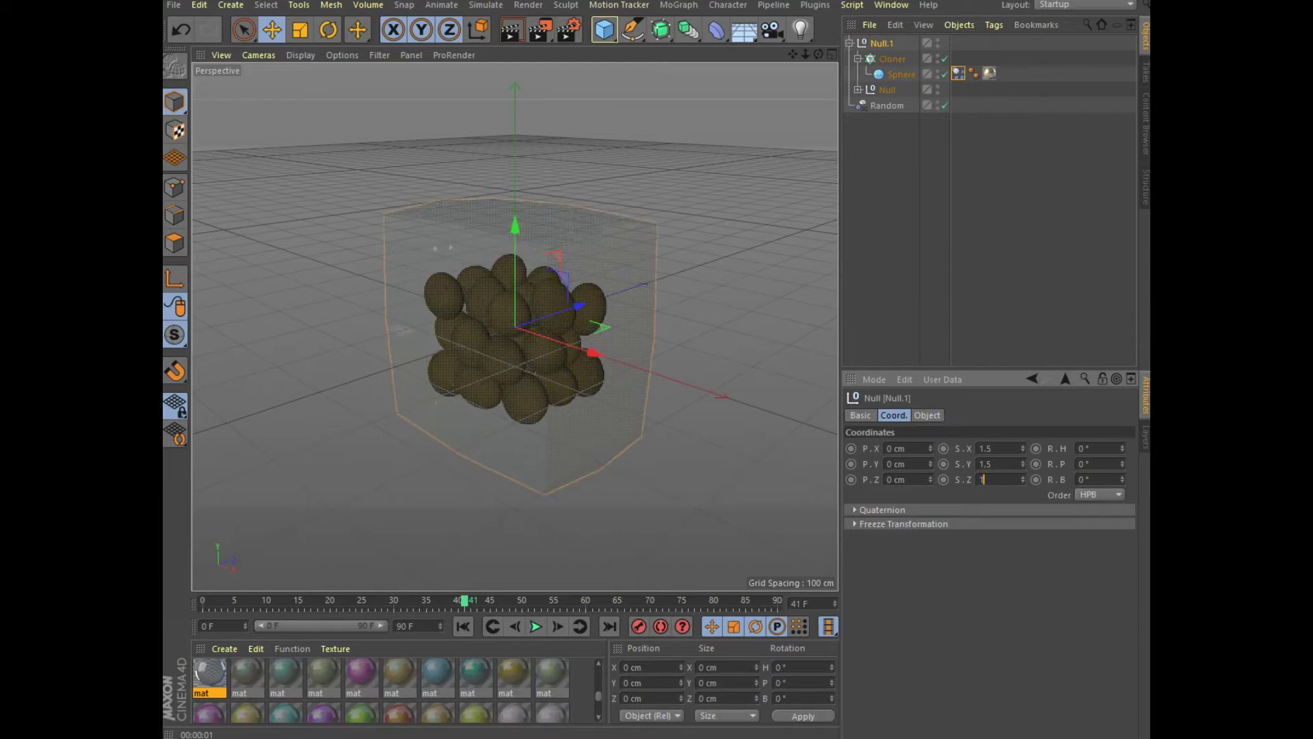
pyautogui.write(',5')
pyautogui.press('Return')
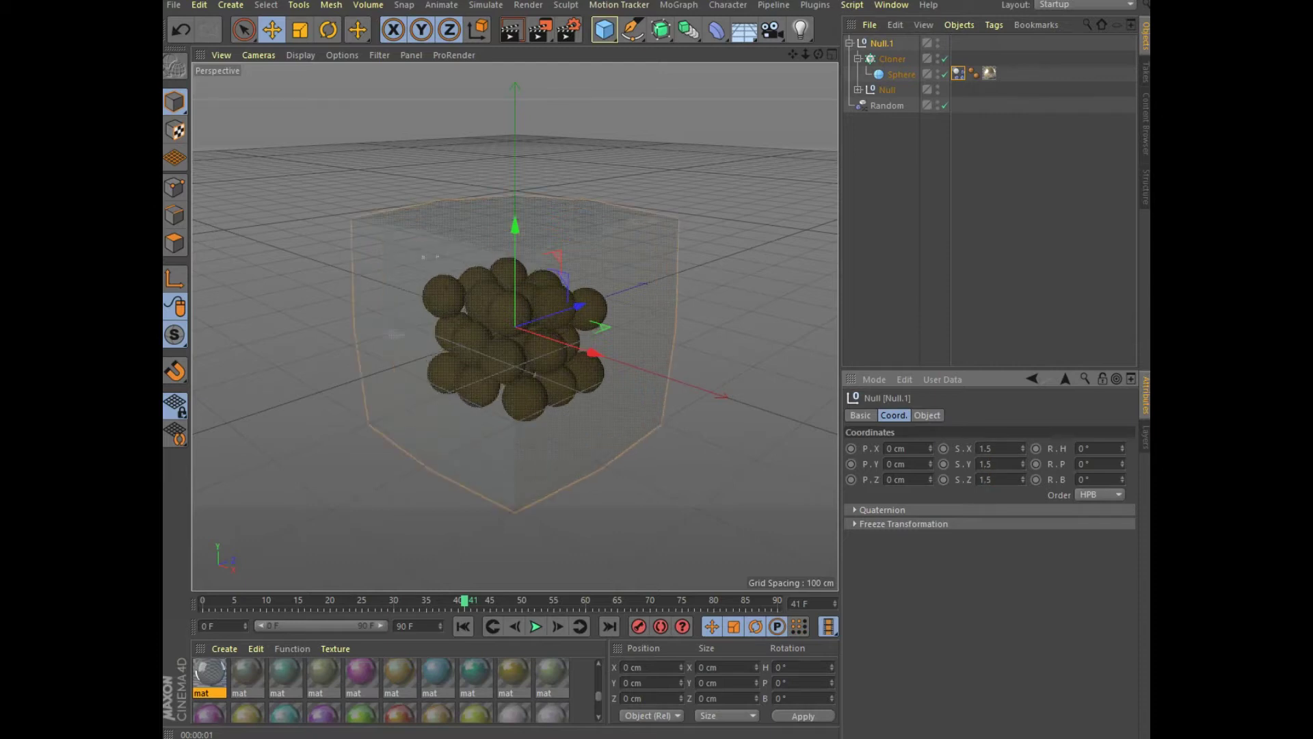
# Replay the simulation from frame 0 and inspect the settled spheres.
pyautogui.click(463, 626)
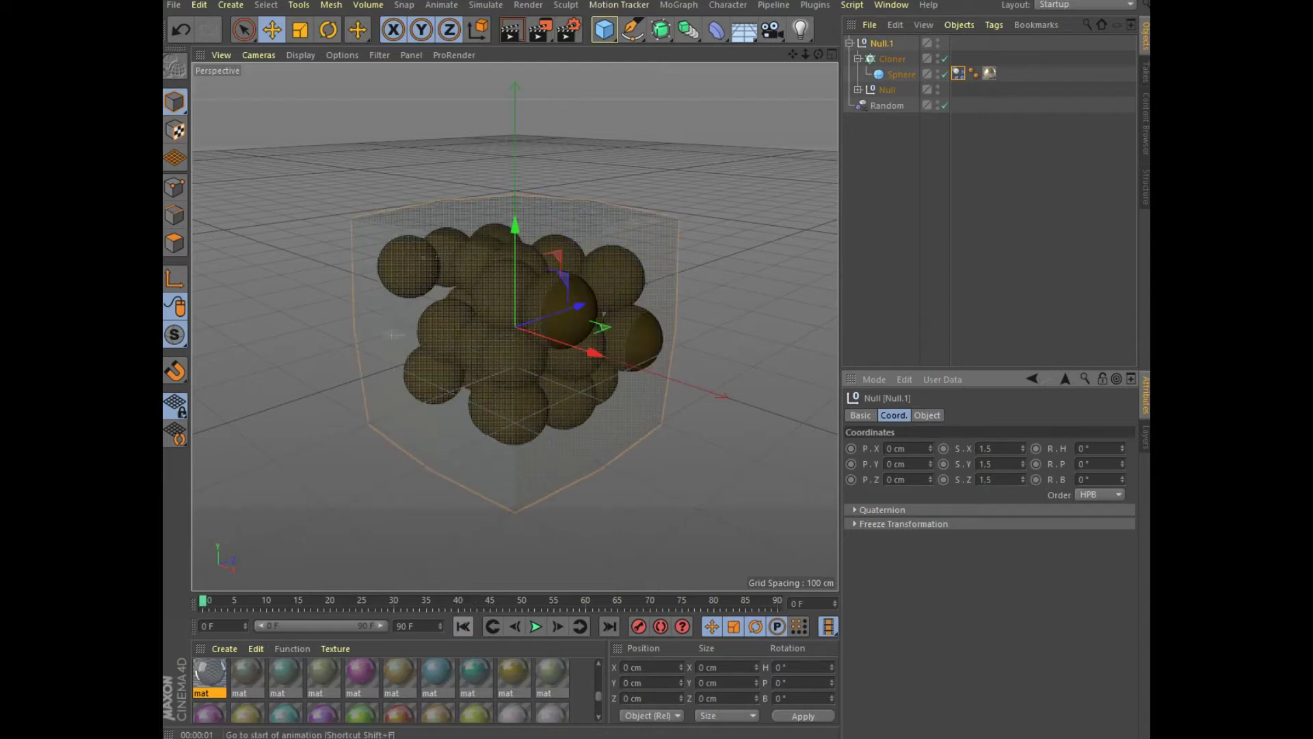
pyautogui.click(536, 626)
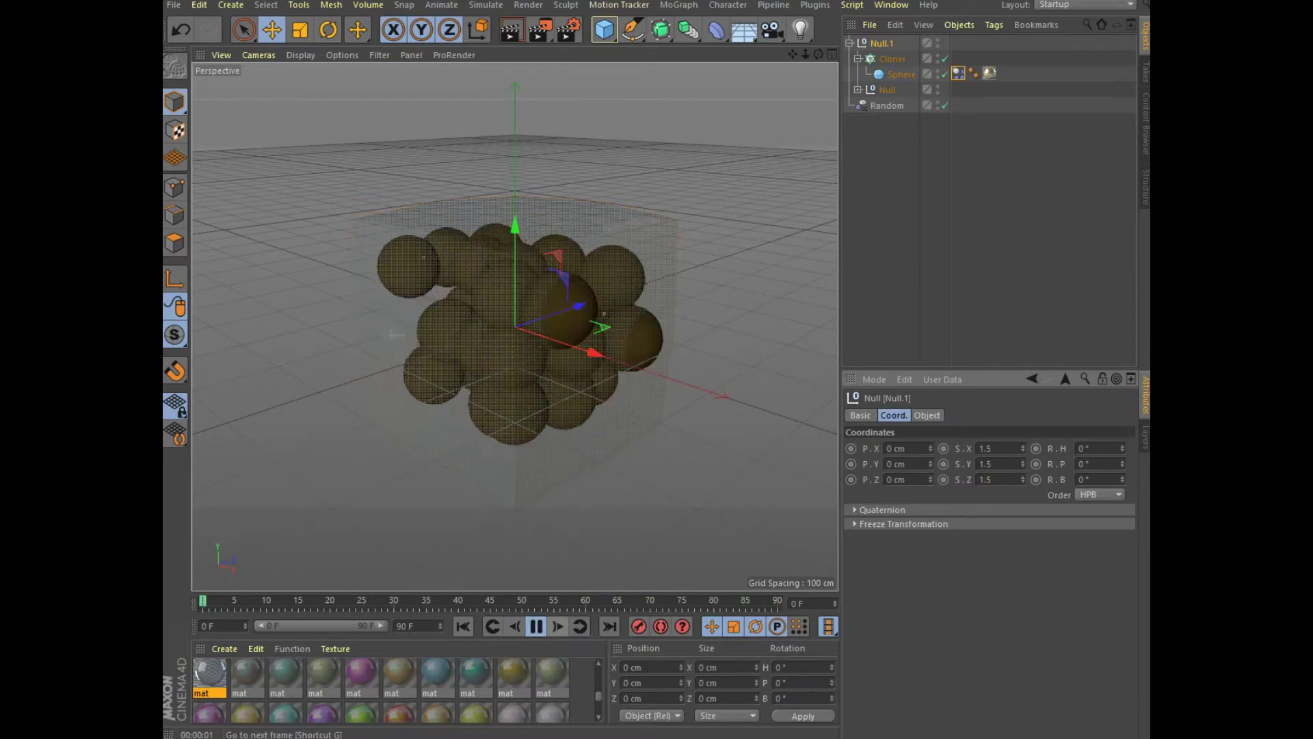
pyautogui.click(536, 627)
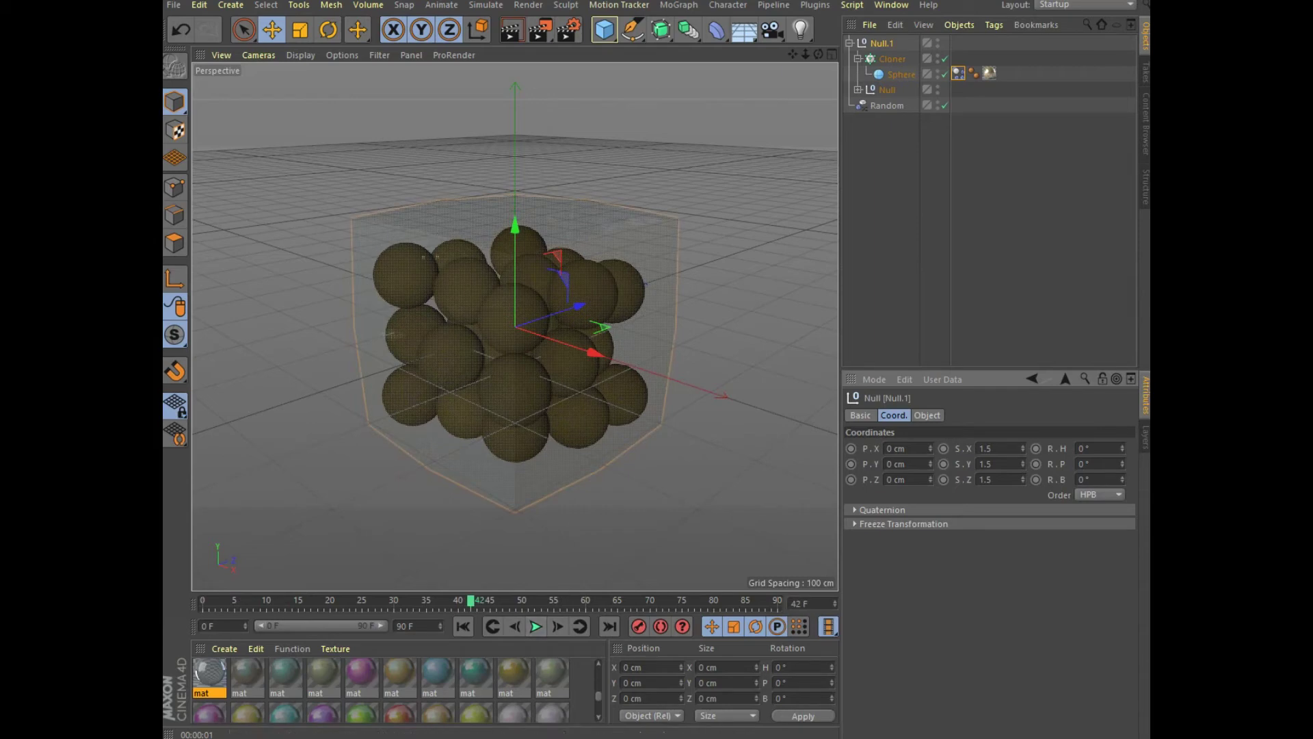
pyautogui.click(958, 74)
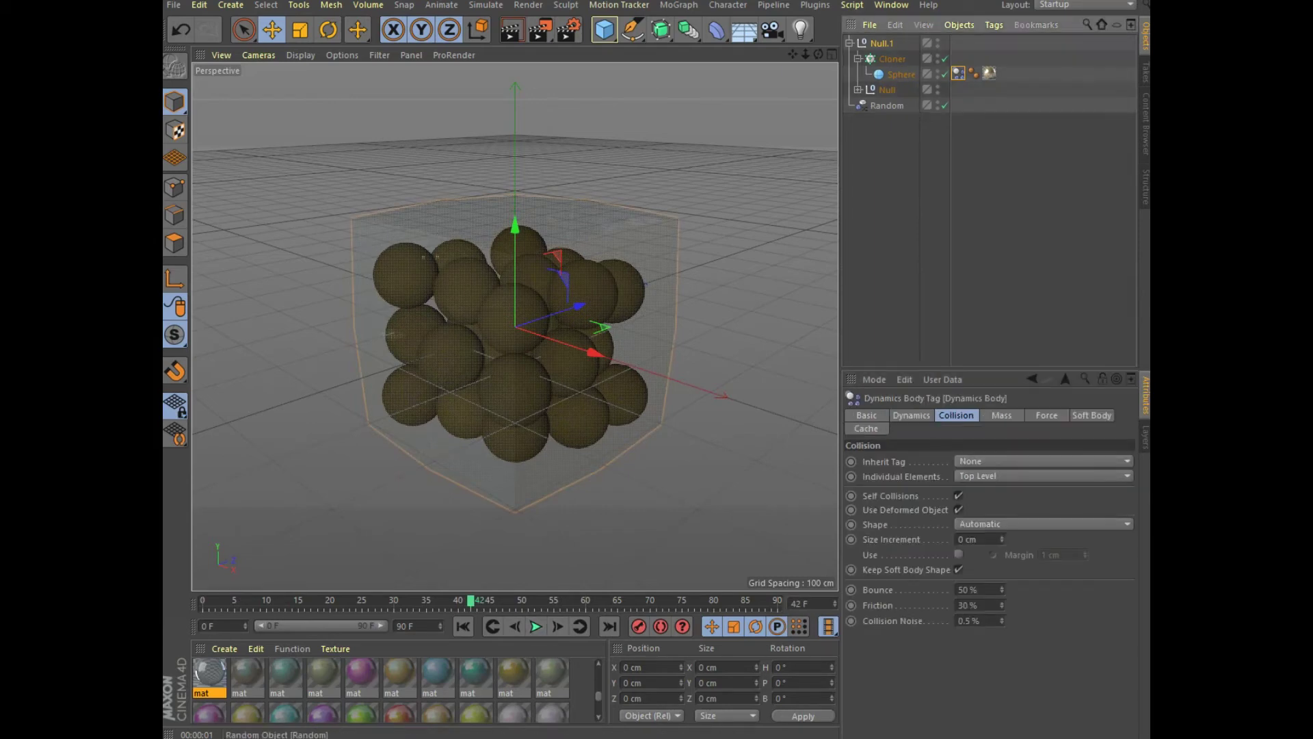
pyautogui.click(857, 90)
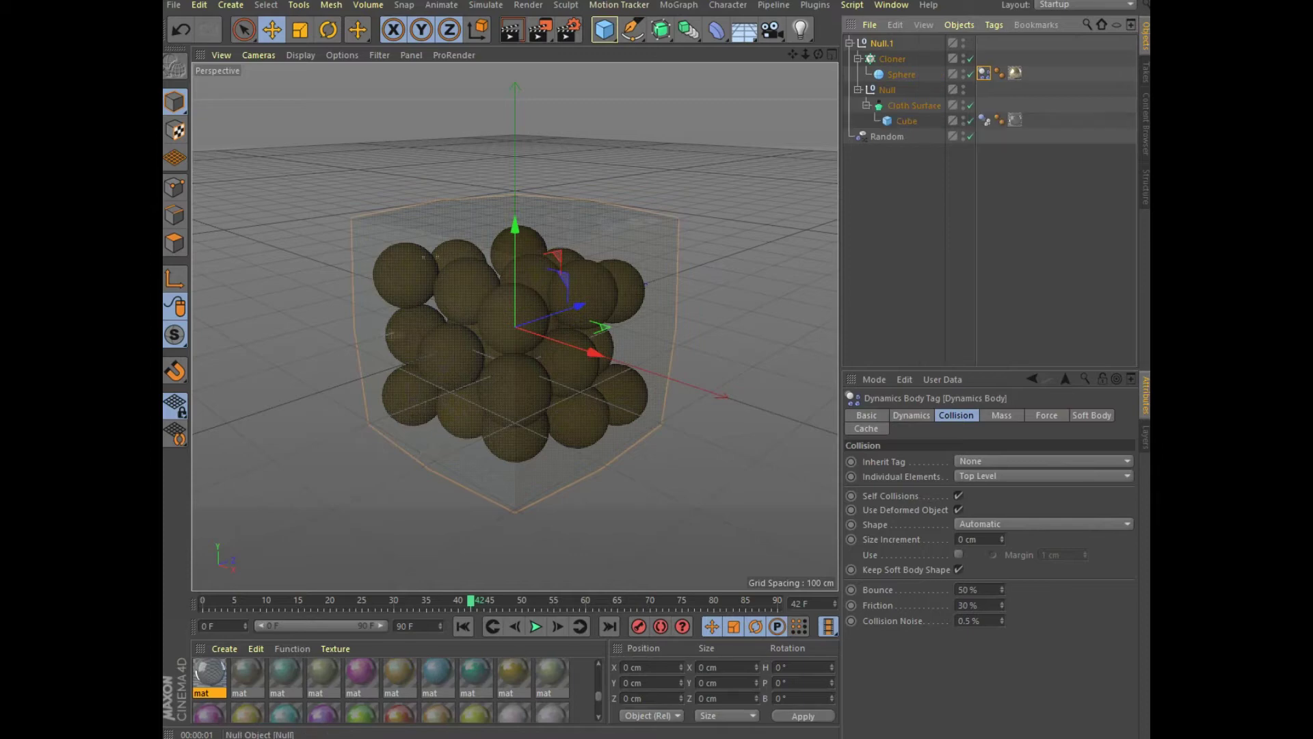
# Review the container Cube's Dynamics Body mass and force settings.
pyautogui.click(906, 121)
pyautogui.click(983, 120)
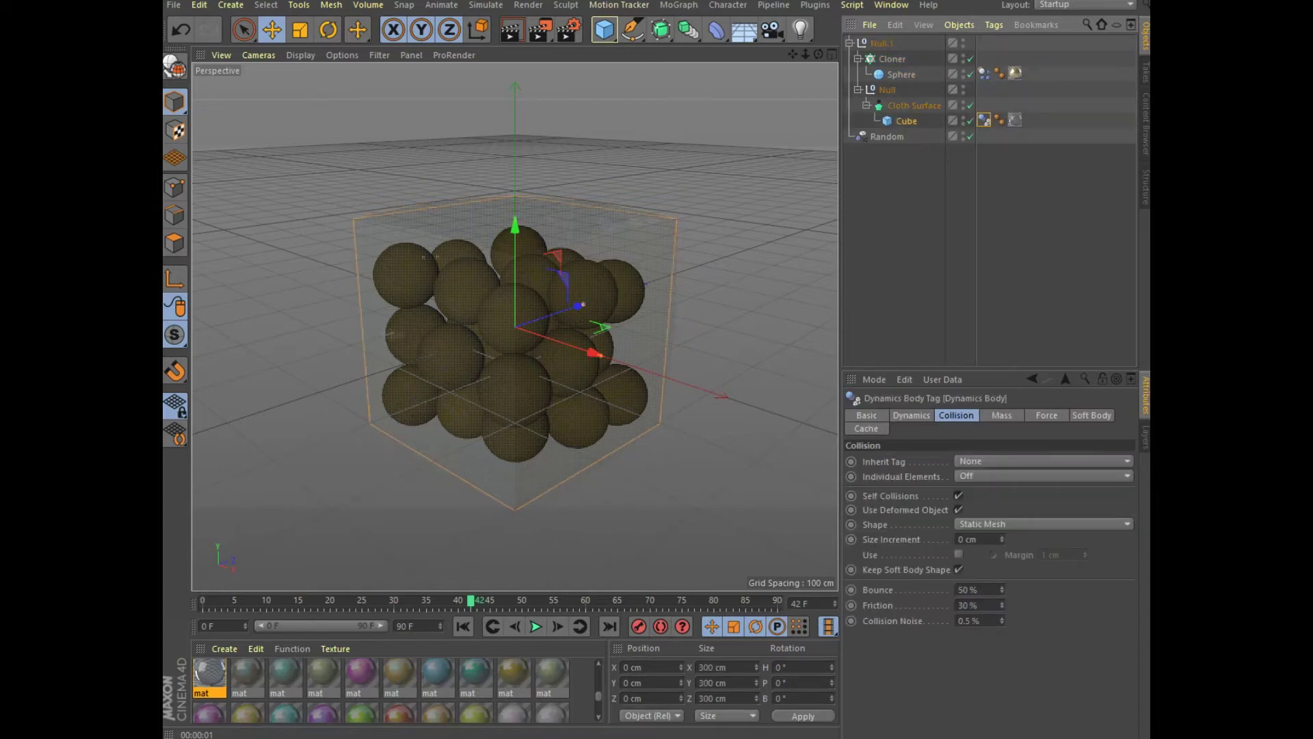
pyautogui.click(1001, 416)
pyautogui.click(1047, 415)
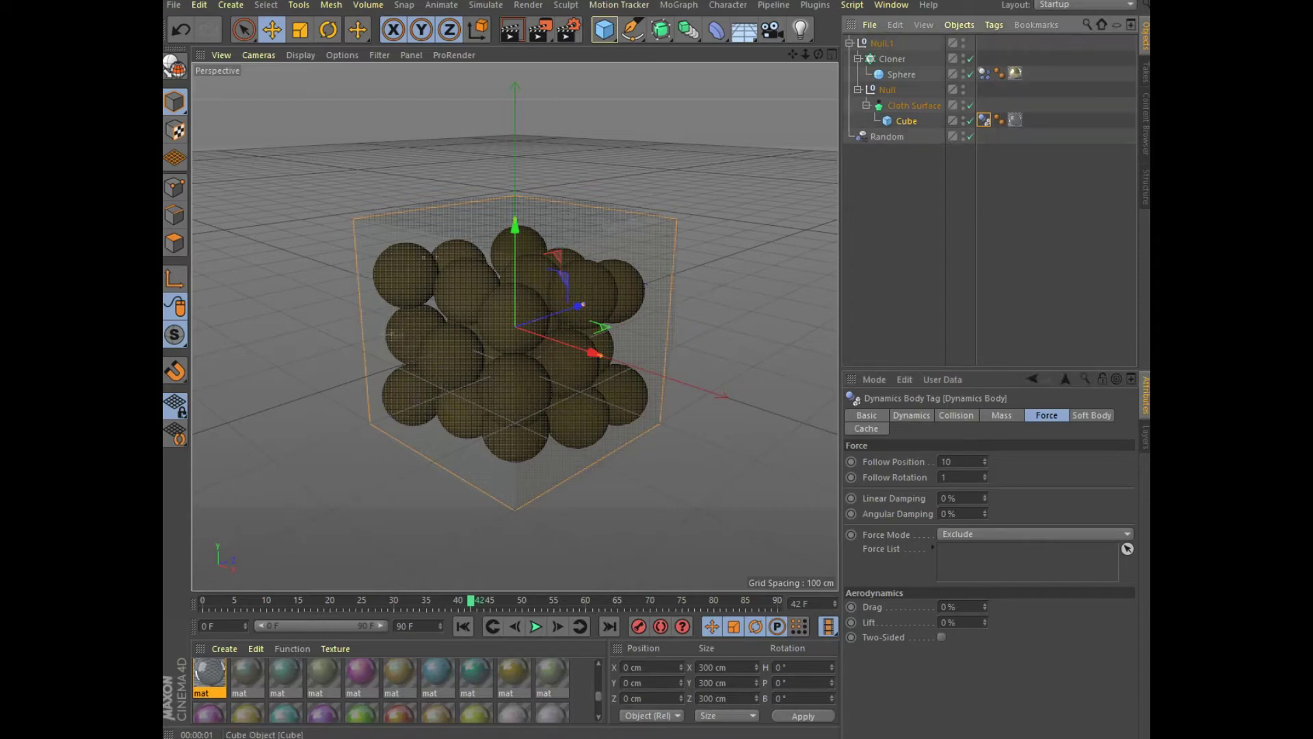
# Resize the Cube to 300 cm on every axis and replay the simulation from frame 0.
pyautogui.click(906, 121)
pyautogui.click(1009, 415)
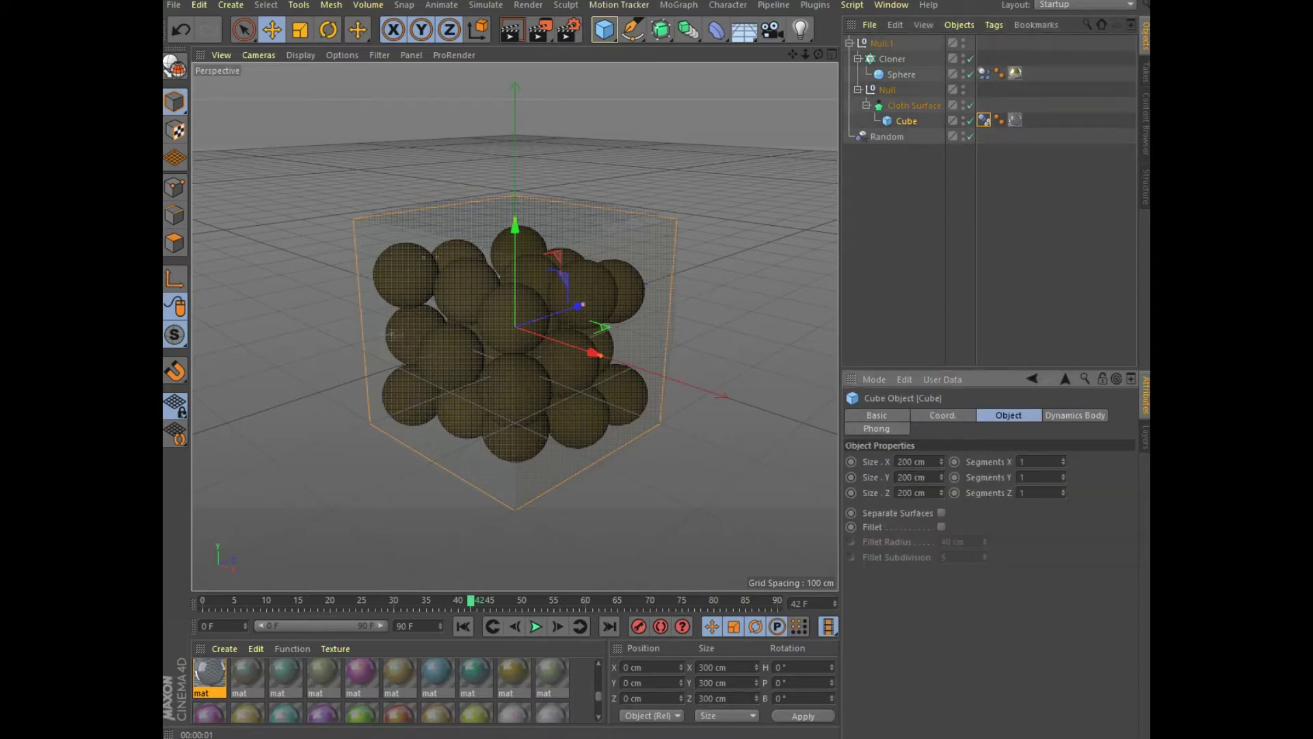
pyautogui.moveTo(913, 462); pyautogui.dragTo(897, 462)
pyautogui.write('300')
pyautogui.press('Tab')
pyautogui.write('3')
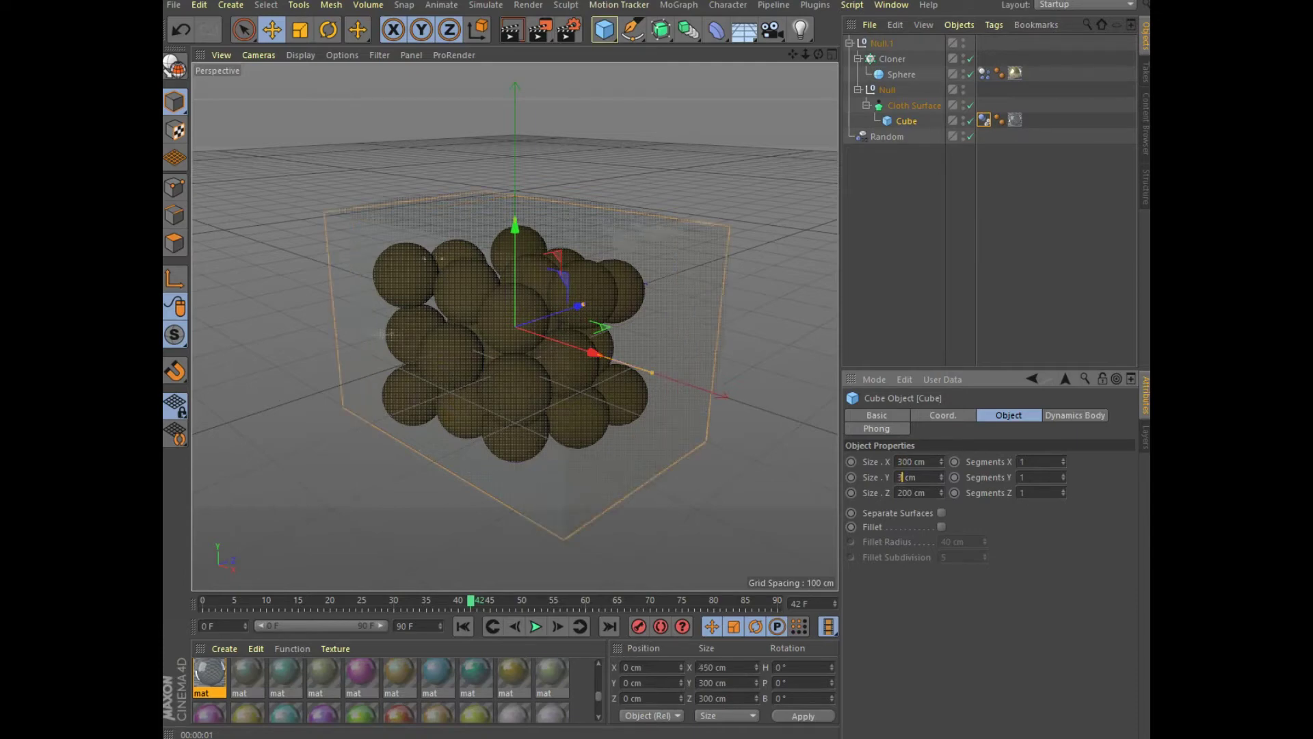
pyautogui.write('00')
pyautogui.press('Tab')
pyautogui.write('300')
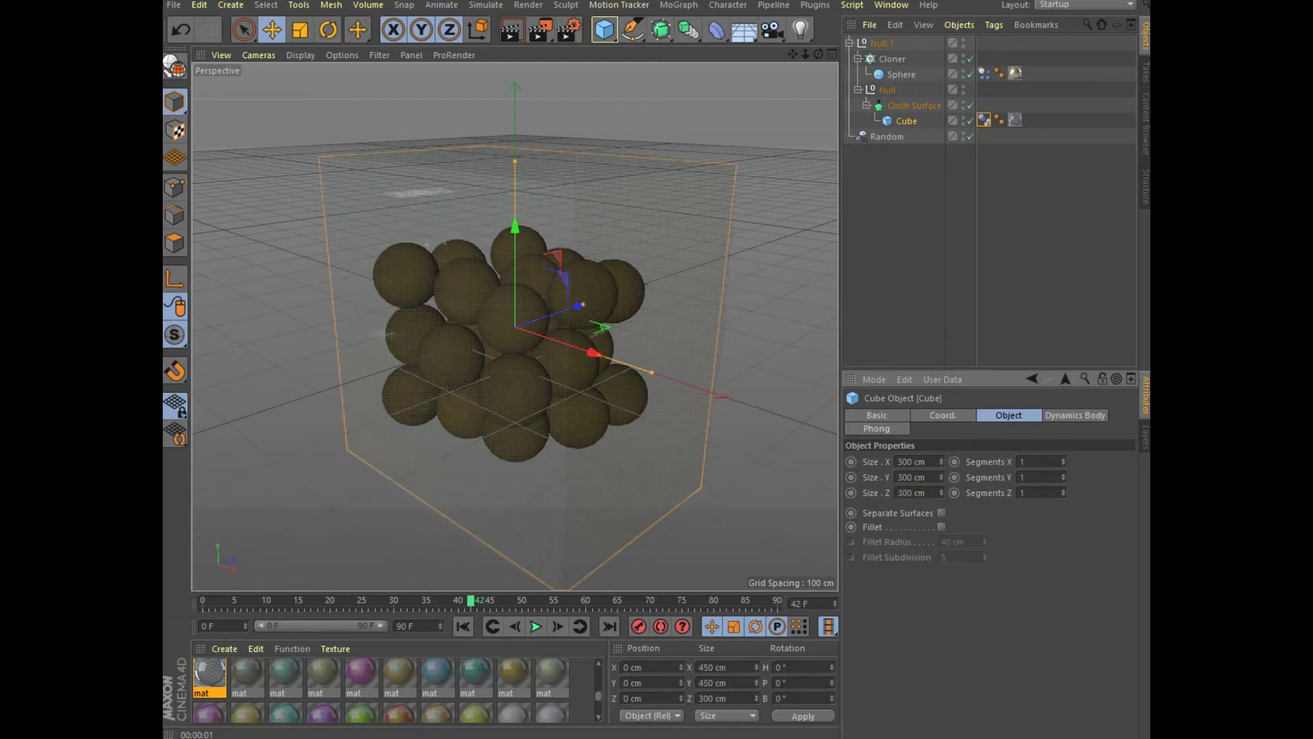
pyautogui.write('450')
pyautogui.press('Return')
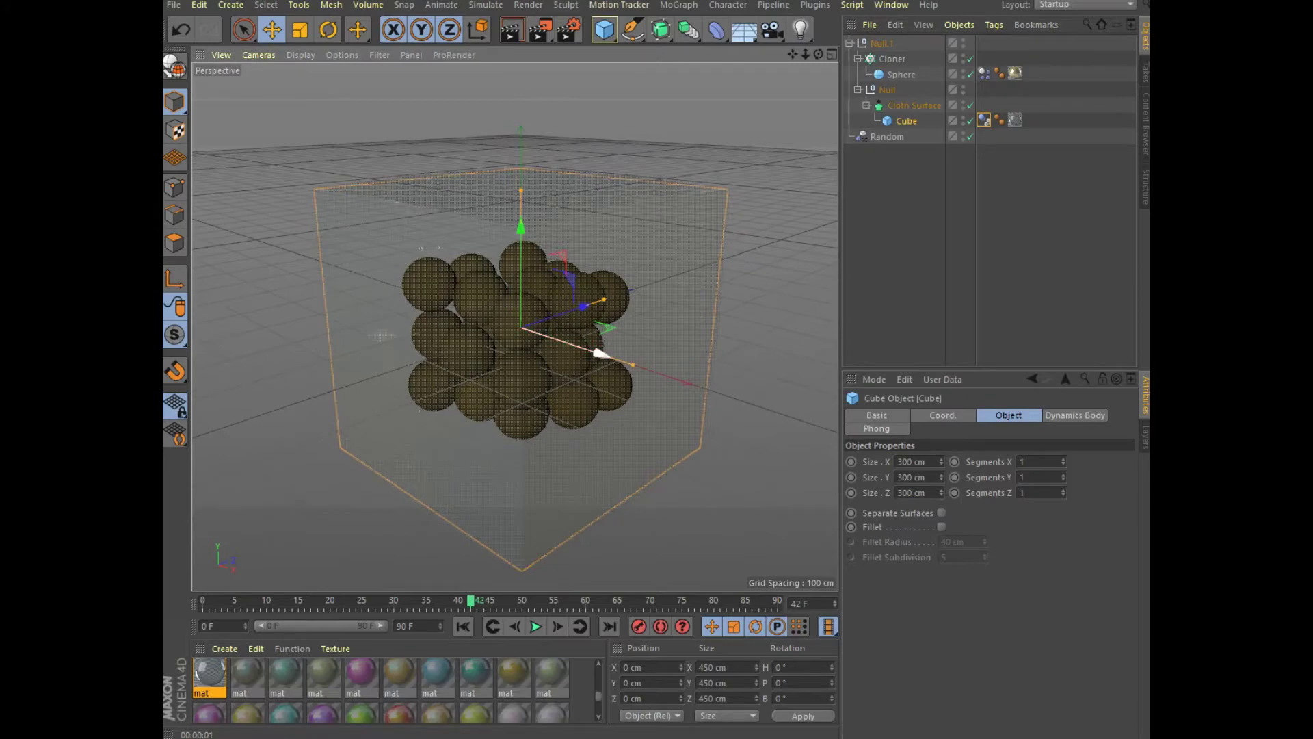
pyautogui.click(463, 626)
pyautogui.click(536, 626)
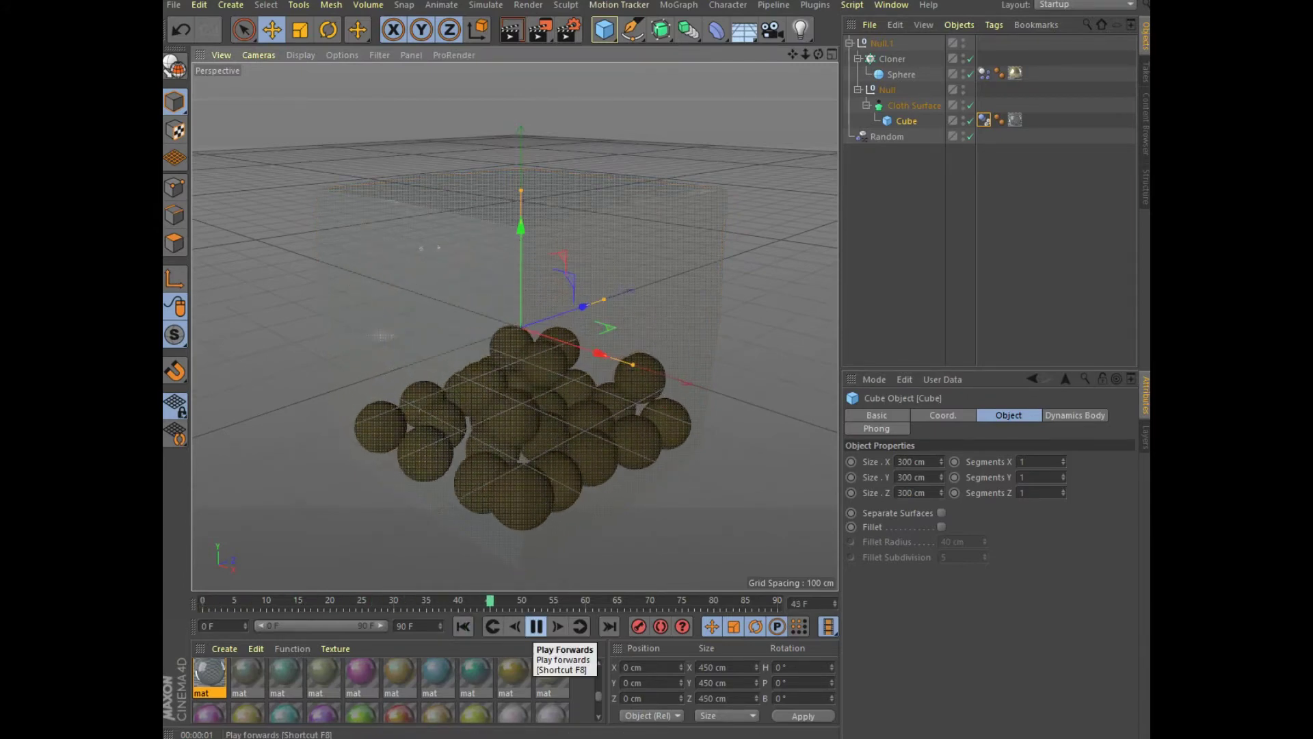
# Preview-render the settled spheres, then switch off the Cube's X-Ray display and re-render.
pyautogui.click(536, 626)
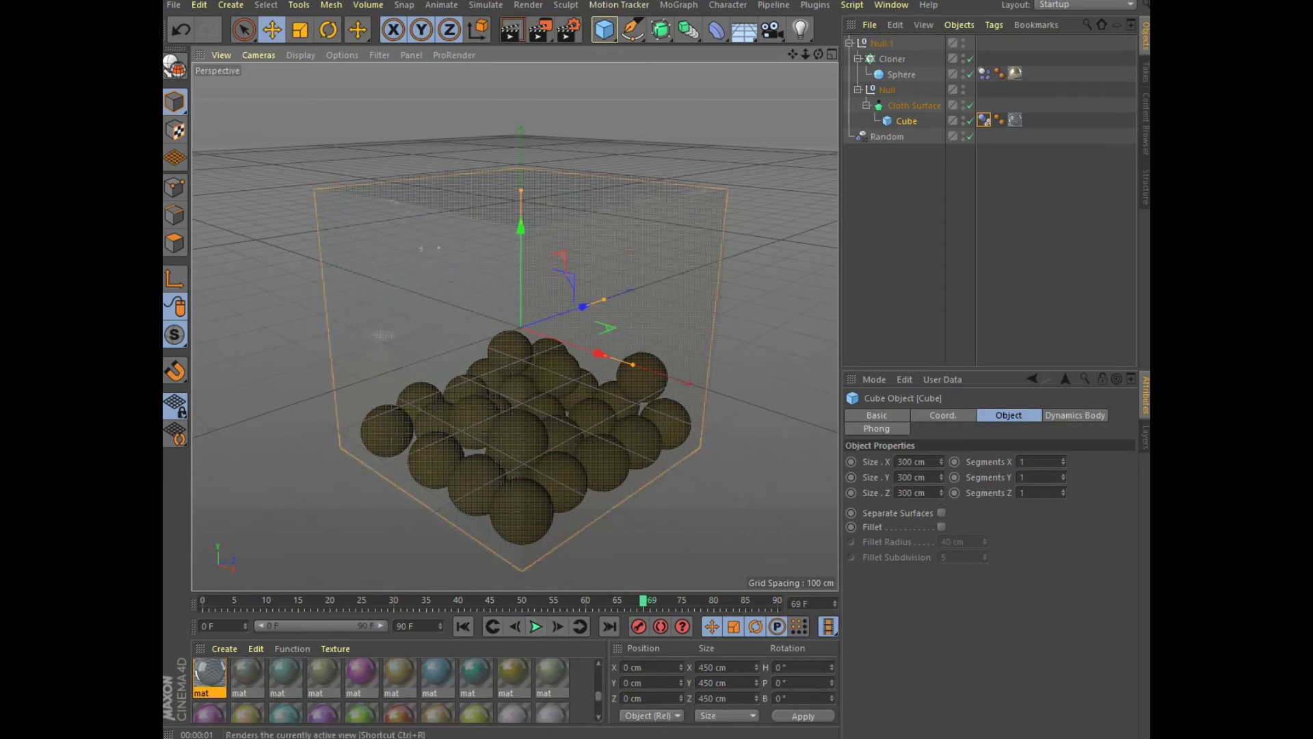
pyautogui.hotkey('ctrl', 'r')
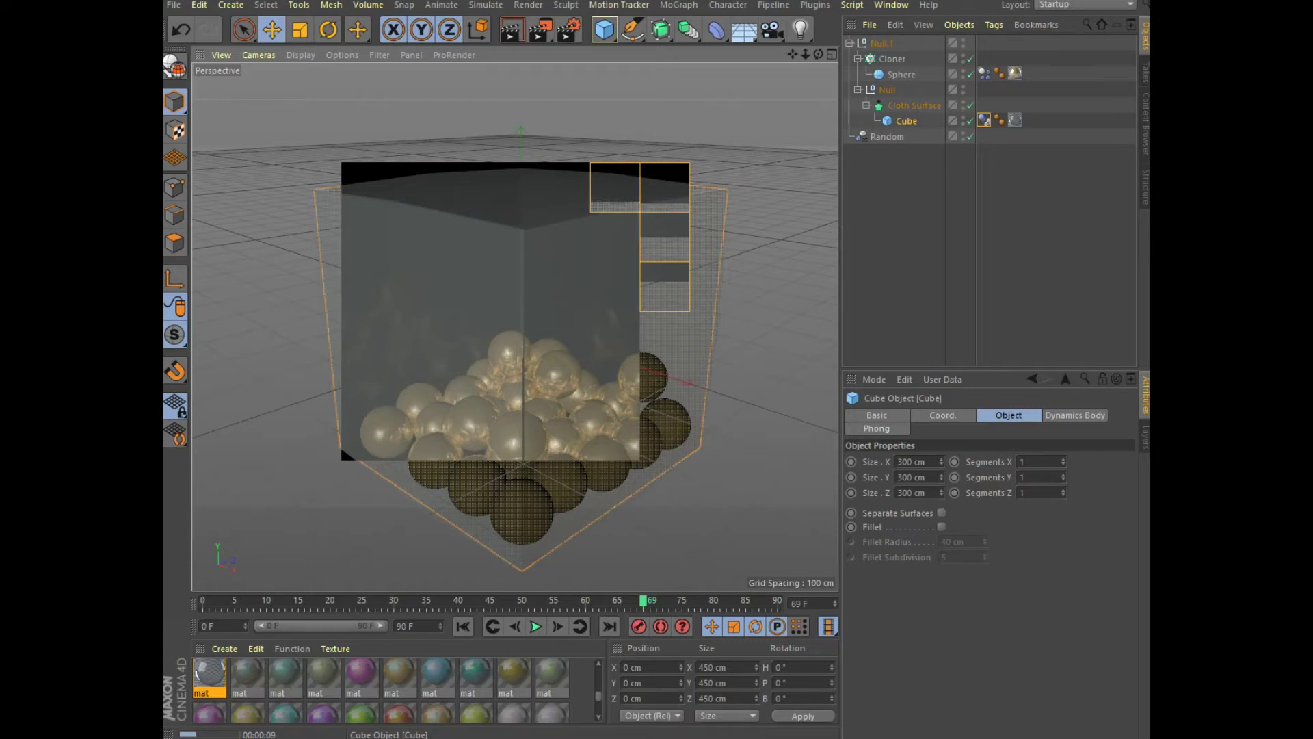
pyautogui.press('Escape')
pyautogui.click(877, 416)
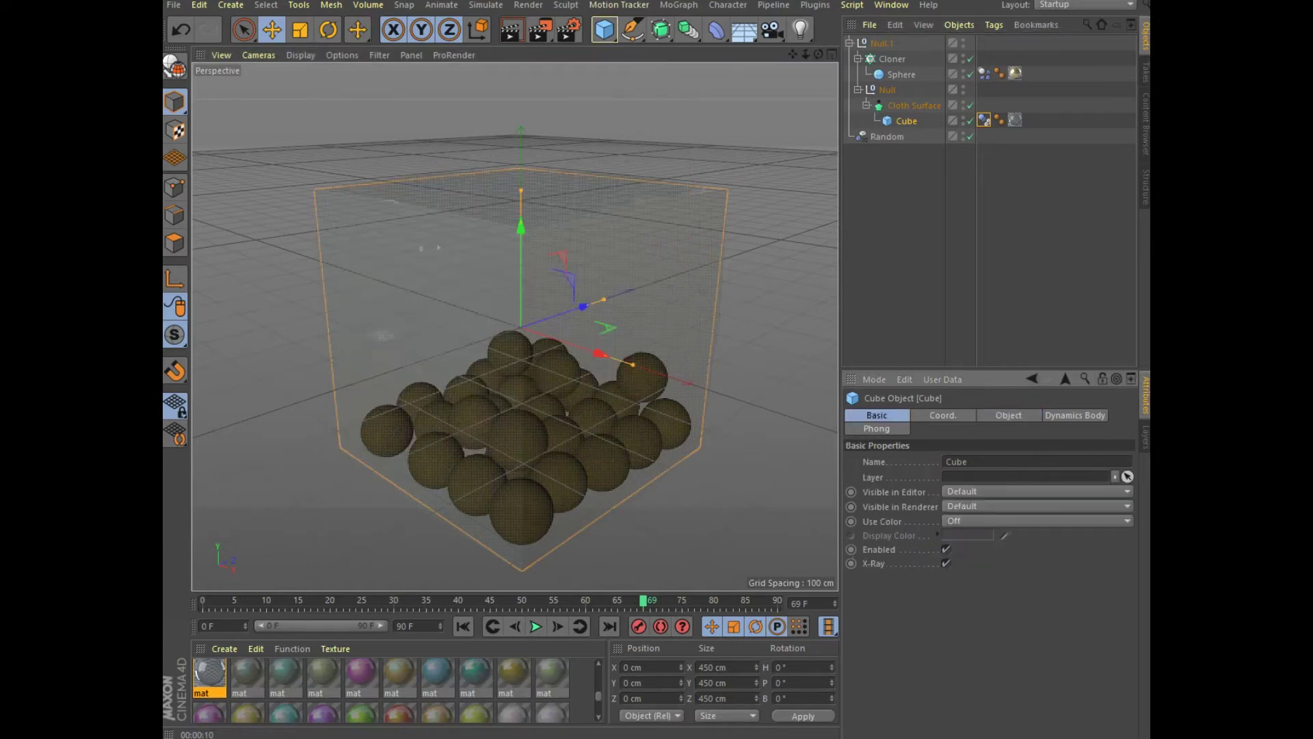
pyautogui.click(946, 563)
pyautogui.hotkey('ctrl', 'r')
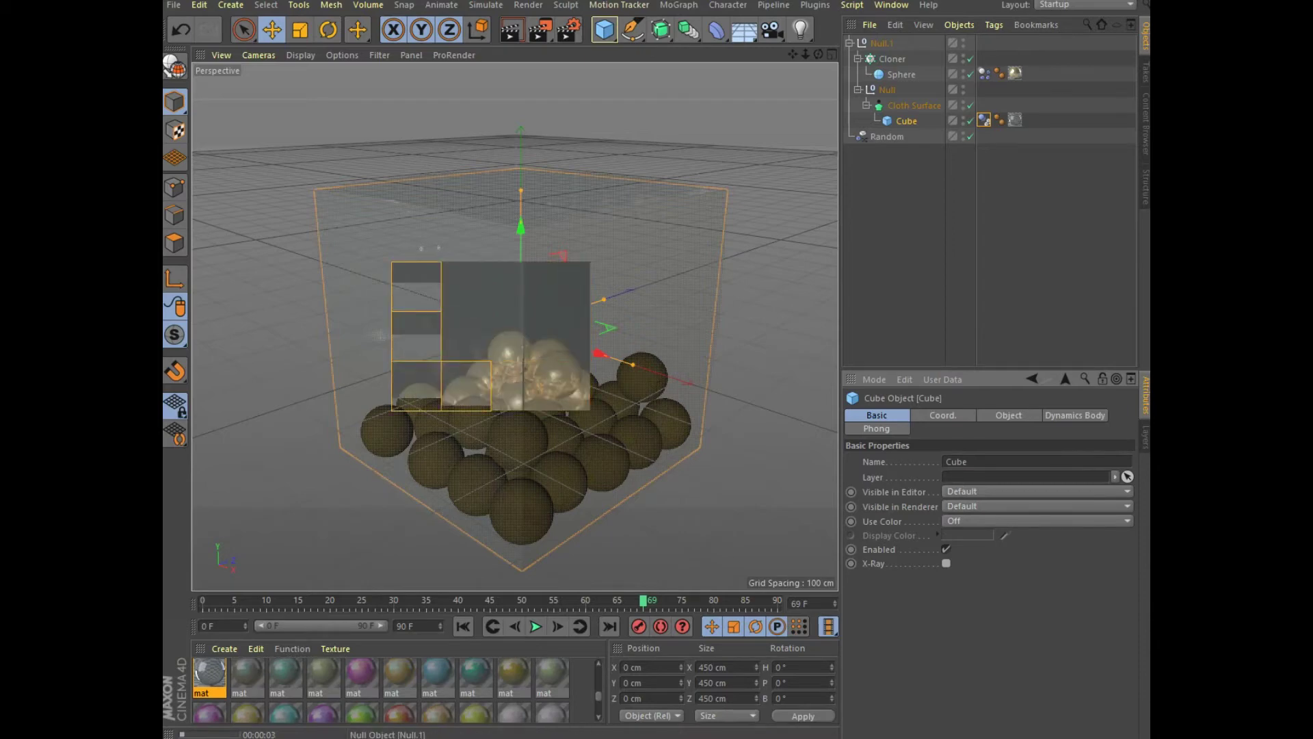
# Keyframe Null.1's pitch rotation at 0° on frame 0.
pyautogui.click(881, 44)
pyautogui.click(463, 626)
pyautogui.click(894, 415)
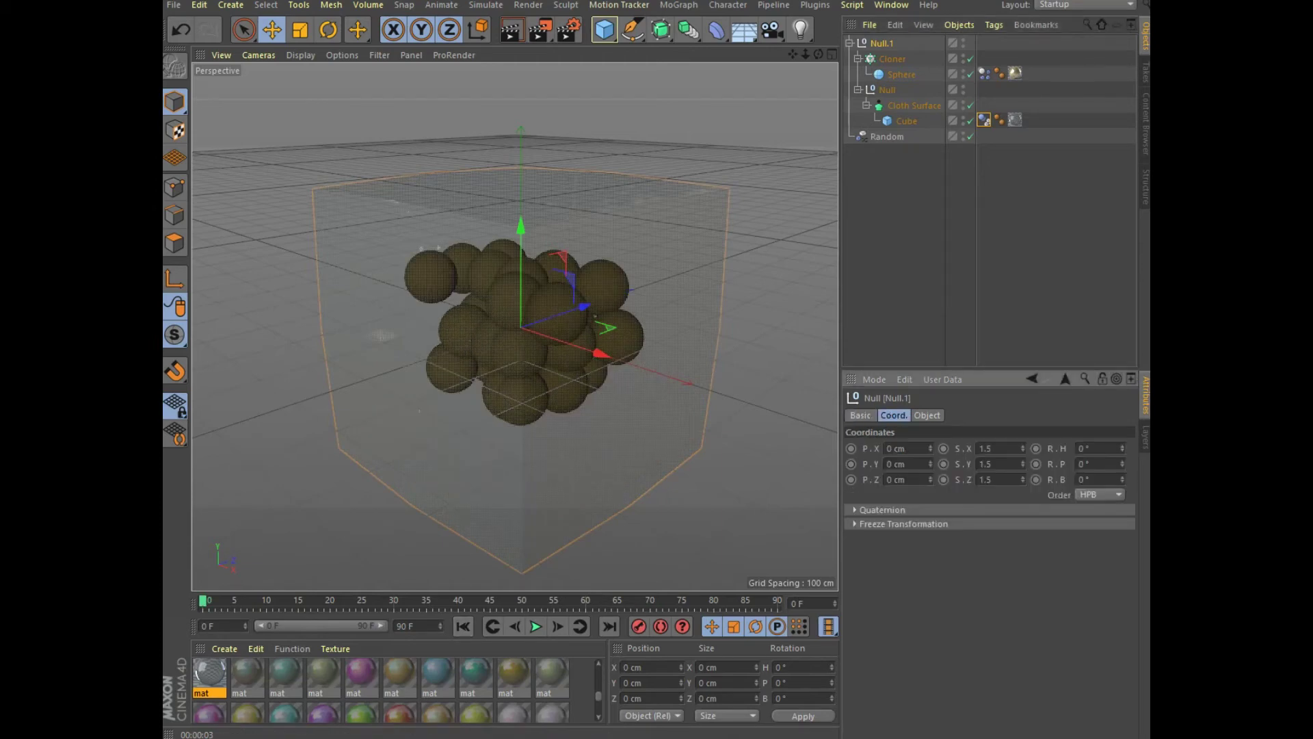
pyautogui.click(1037, 464)
# Set Null.1's pitch to 360° at frame 90 and play back the spin.
pyautogui.press('F8')
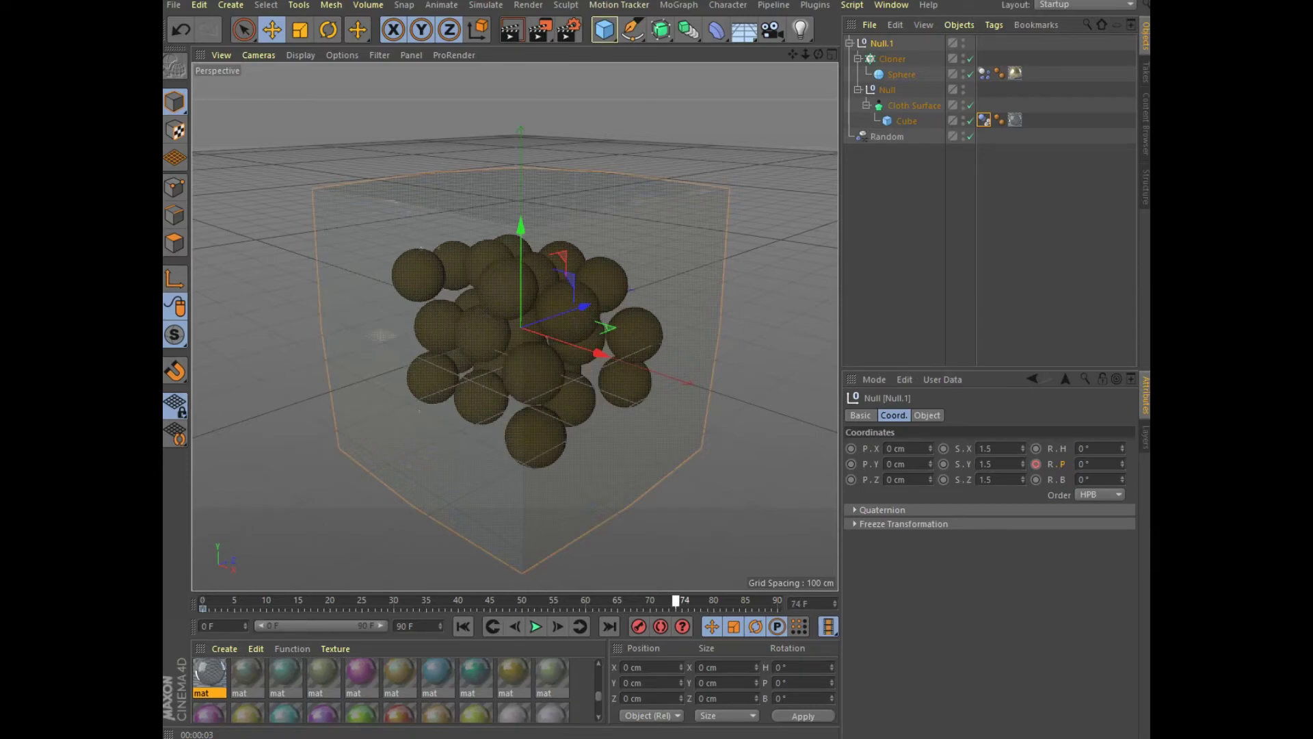
pyautogui.click(1084, 464)
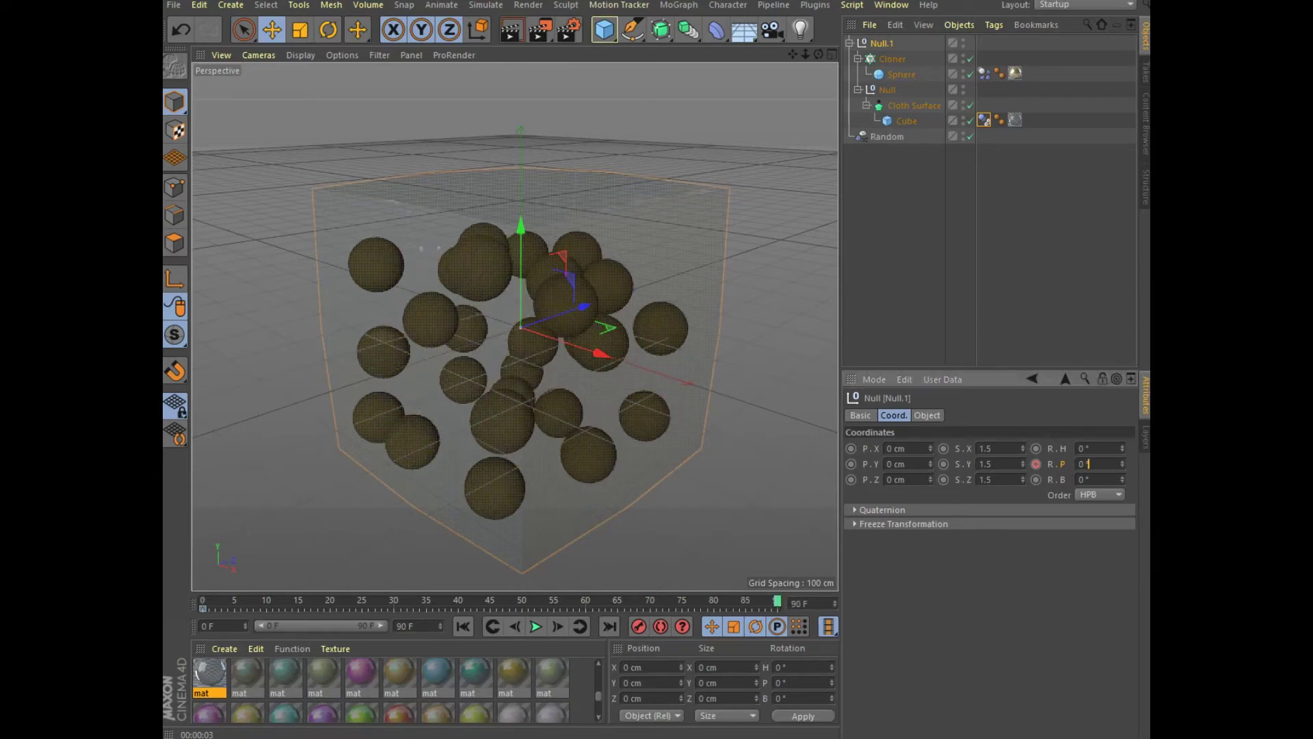
pyautogui.write('360')
pyautogui.press('Return')
pyautogui.click(463, 625)
pyautogui.click(536, 626)
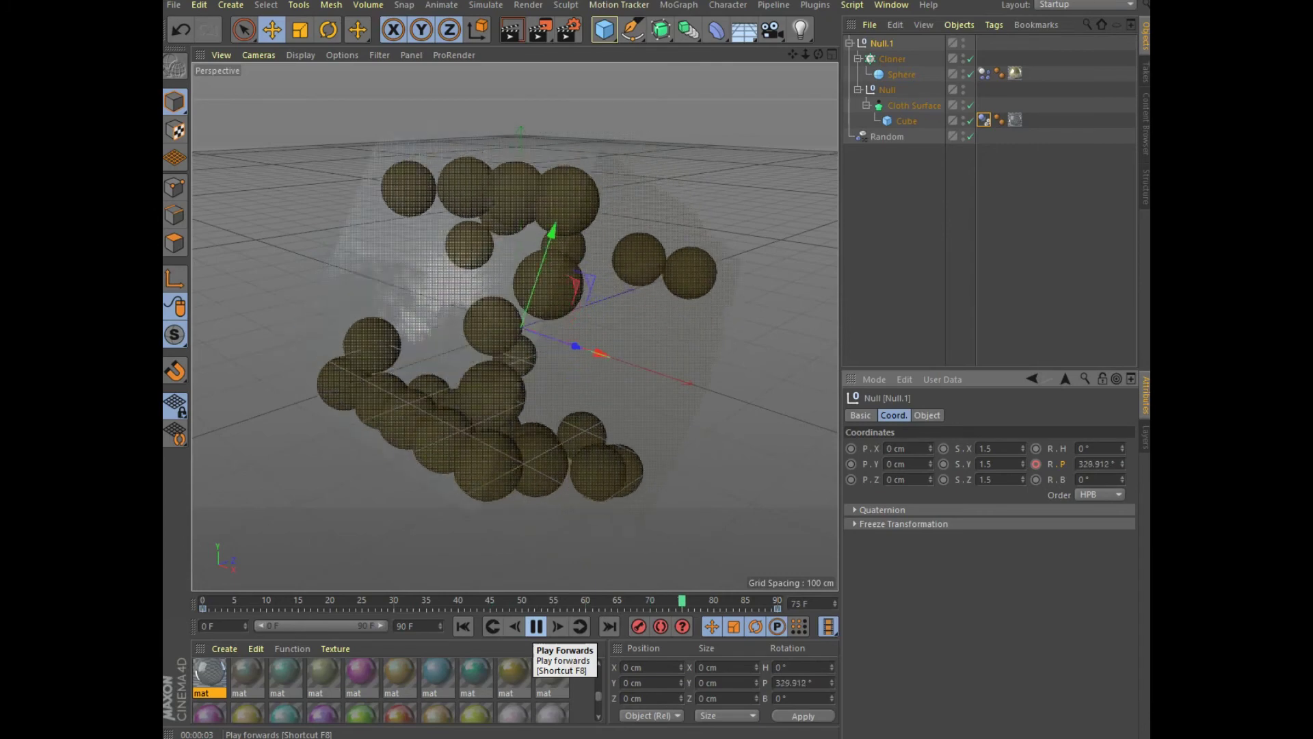
pyautogui.click(537, 627)
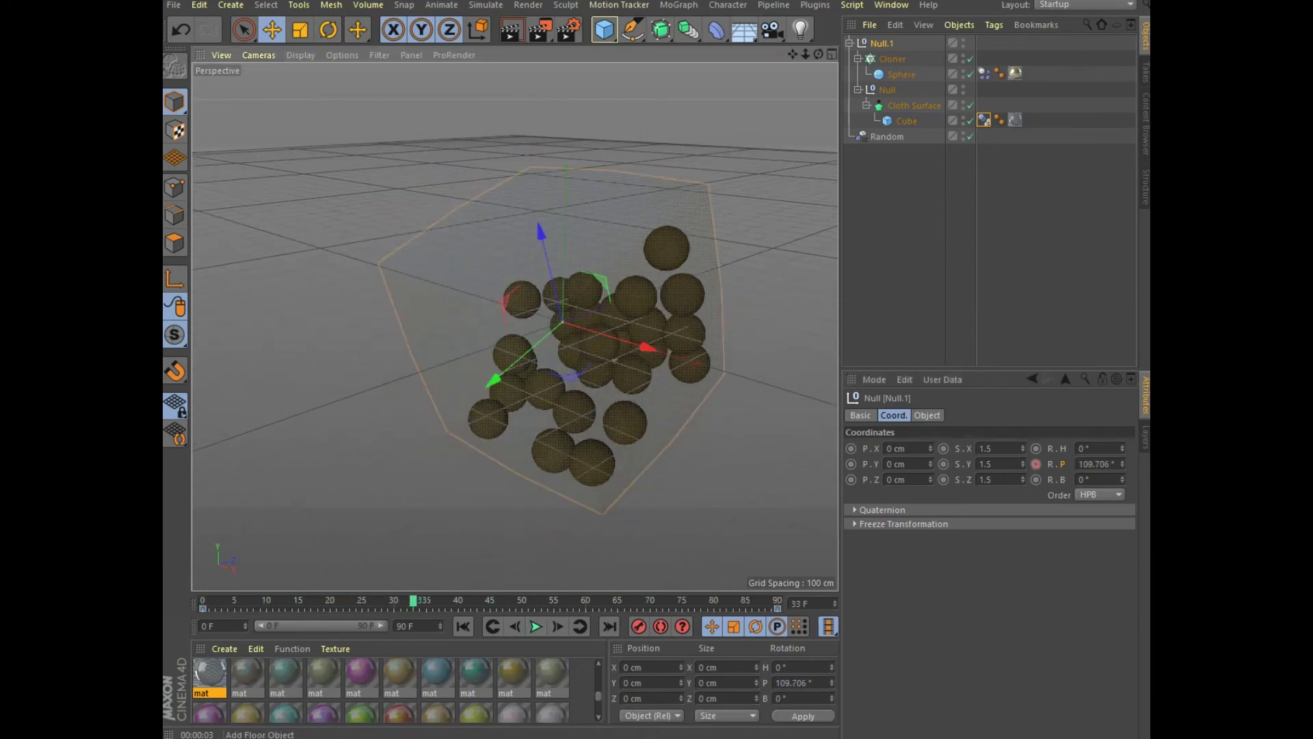
# Add a Floor below the cube and give it a Collider Body tag.
pyautogui.click(745, 29)
pyautogui.moveTo(565, 221); pyautogui.dragTo(560, 384)
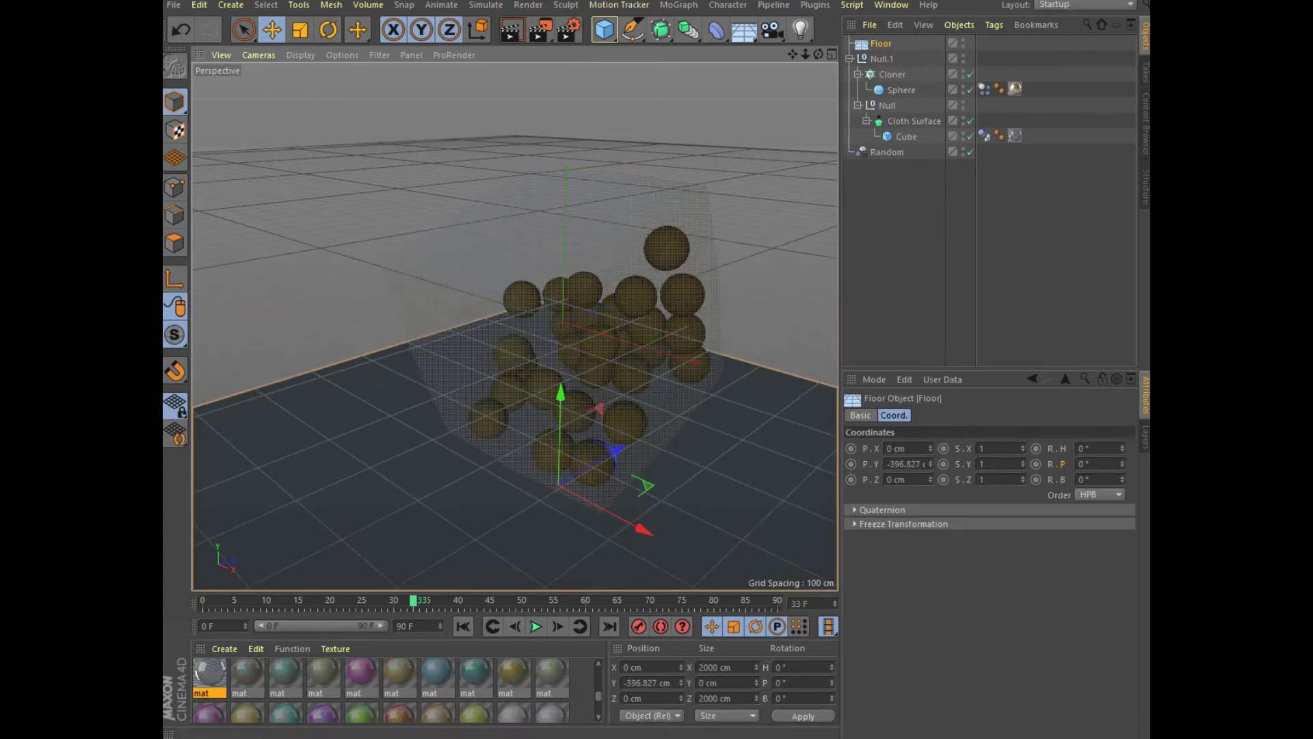
pyautogui.rightClick(883, 45)
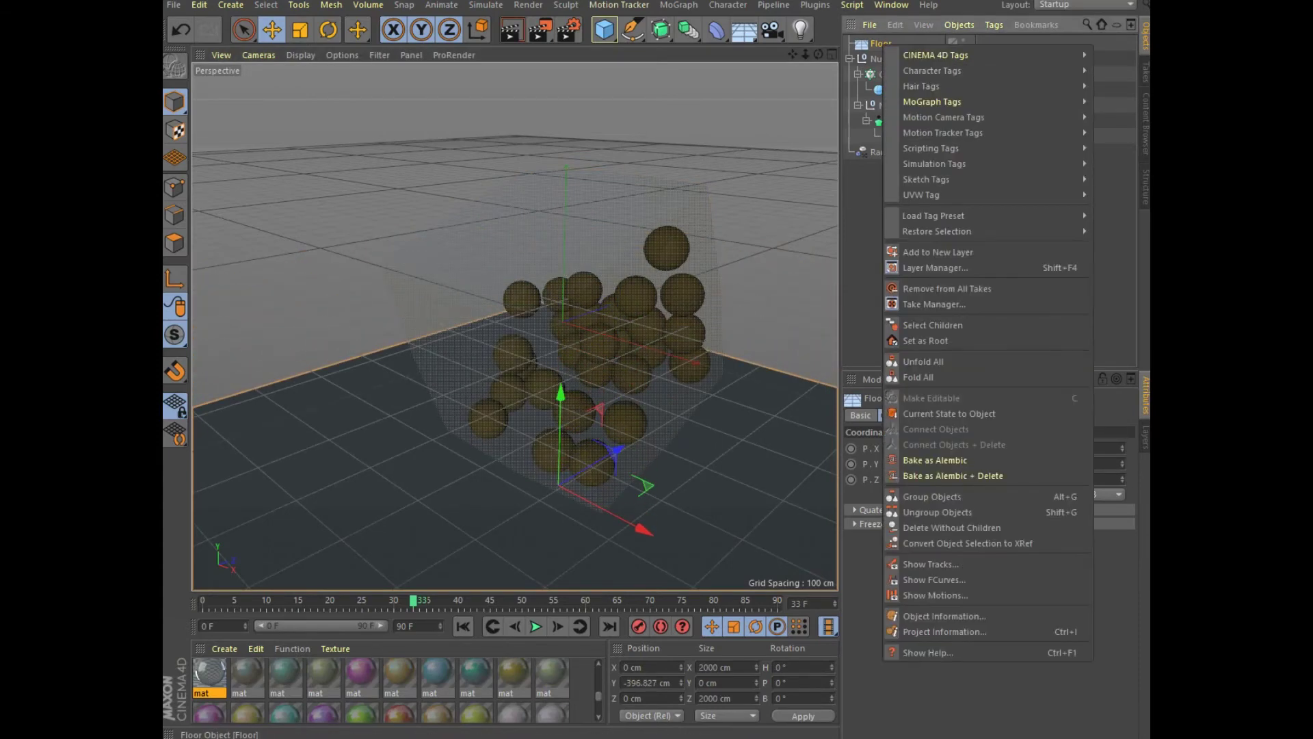
pyautogui.moveTo(934, 163)
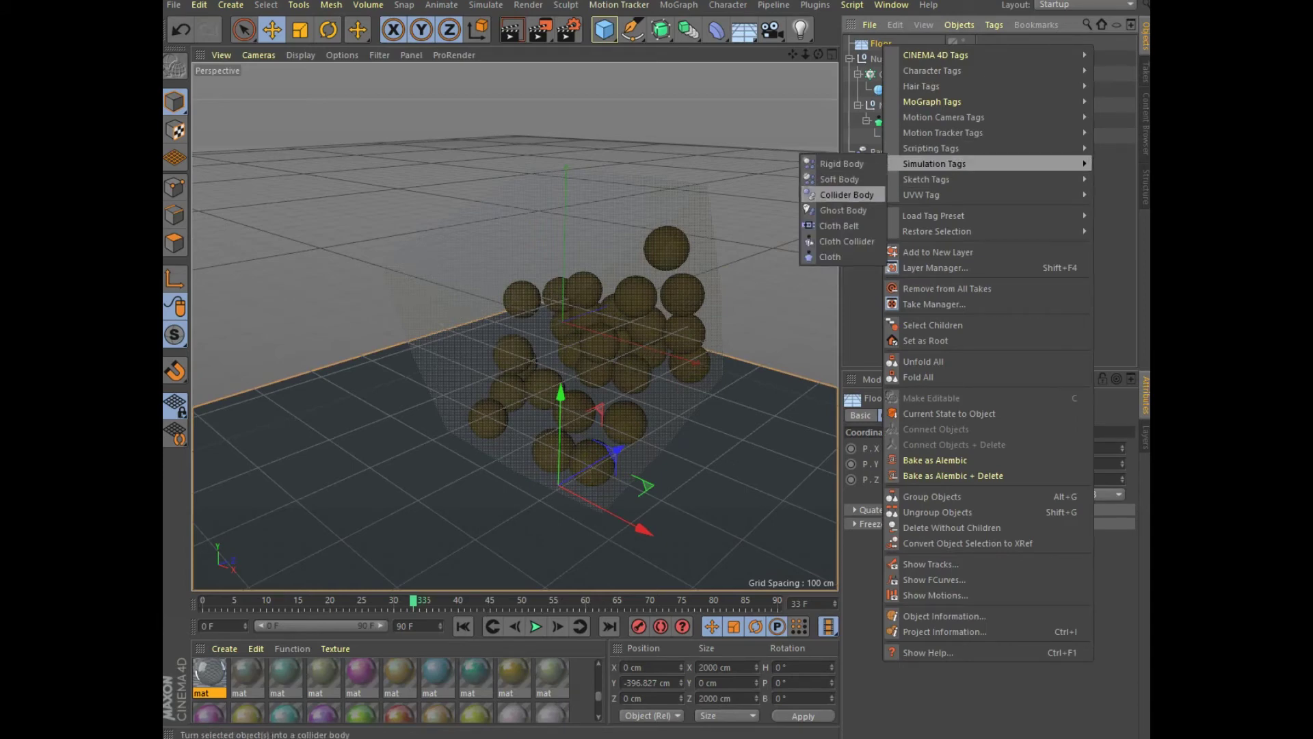
pyautogui.click(842, 195)
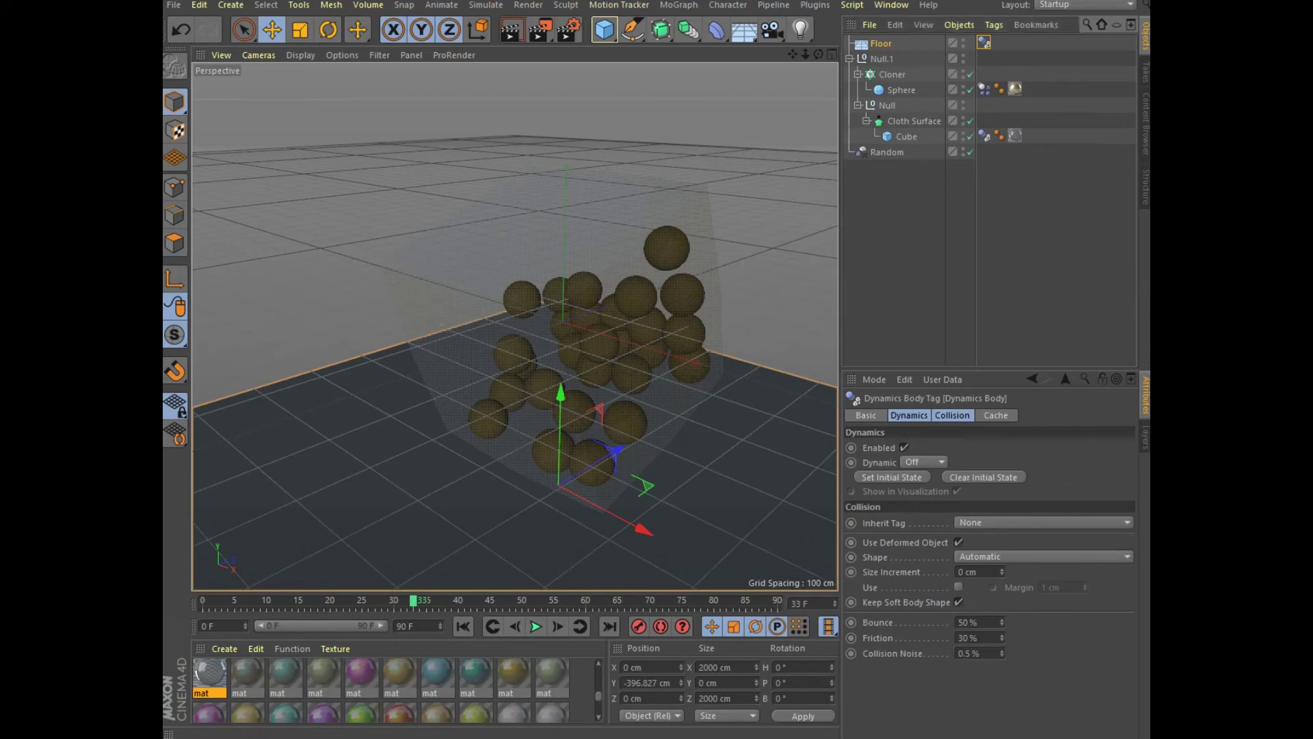
# Apply the mat material to the Floor.
pyautogui.scroll(-1, 383, 688)
pyautogui.scroll(-1, 383, 688)
pyautogui.scroll(-1, 383, 687)
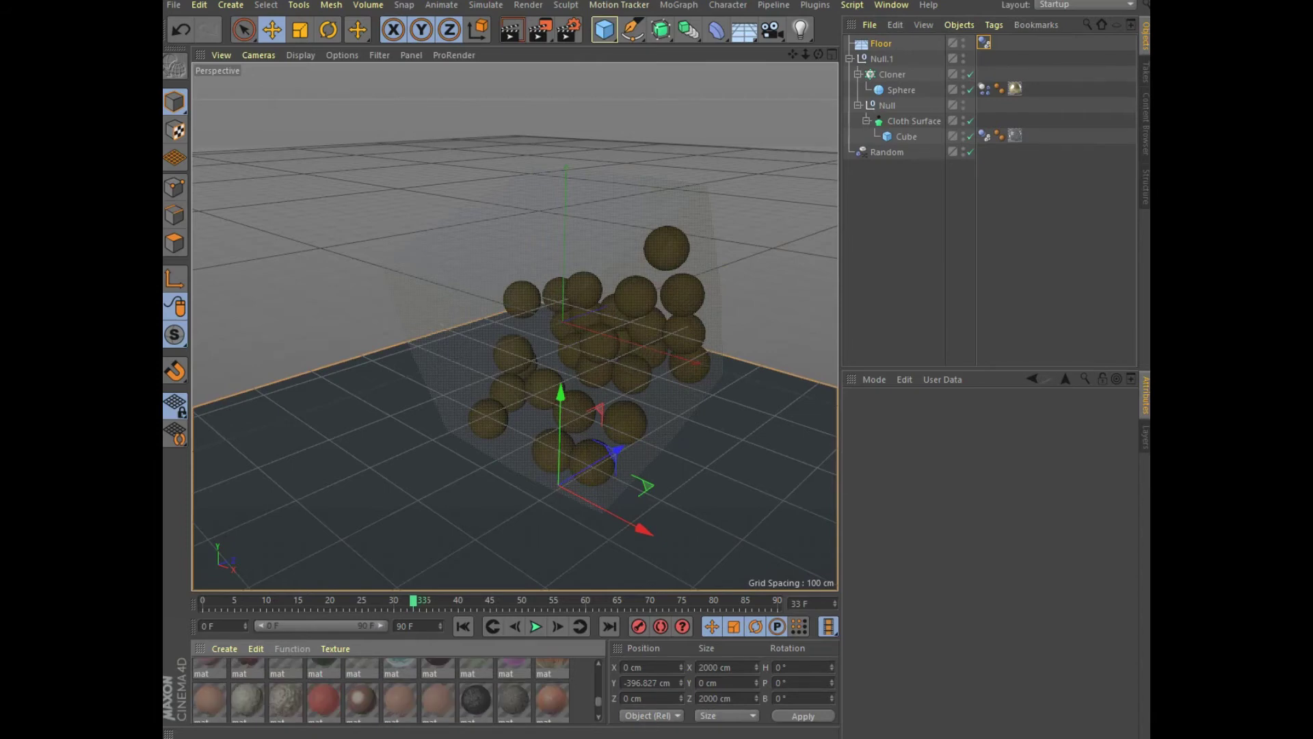
pyautogui.scroll(-1, 383, 688)
pyautogui.scroll(2, 383, 688)
pyautogui.scroll(-1, 383, 687)
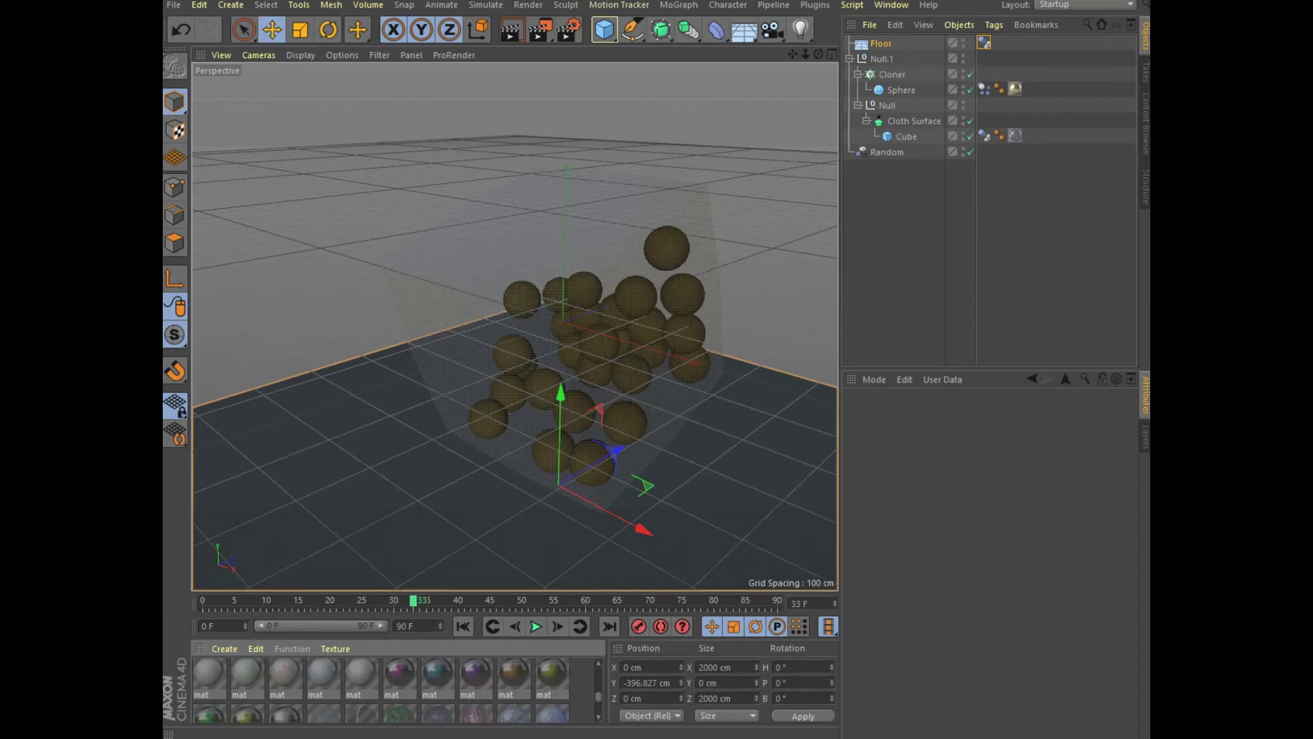
pyautogui.moveTo(438, 676); pyautogui.dragTo(308, 492)
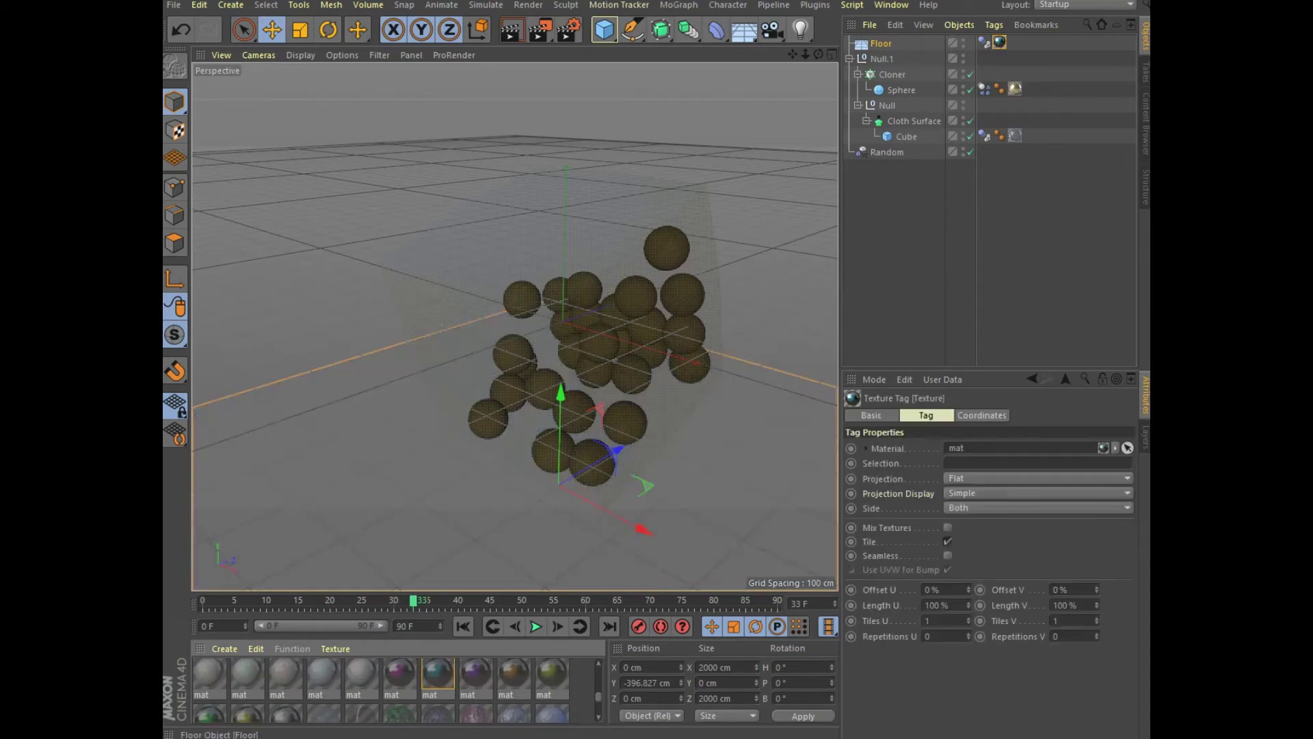
# Preview the render, nudge the Floor just beneath the cube, and add a Light.
pyautogui.click(512, 29)
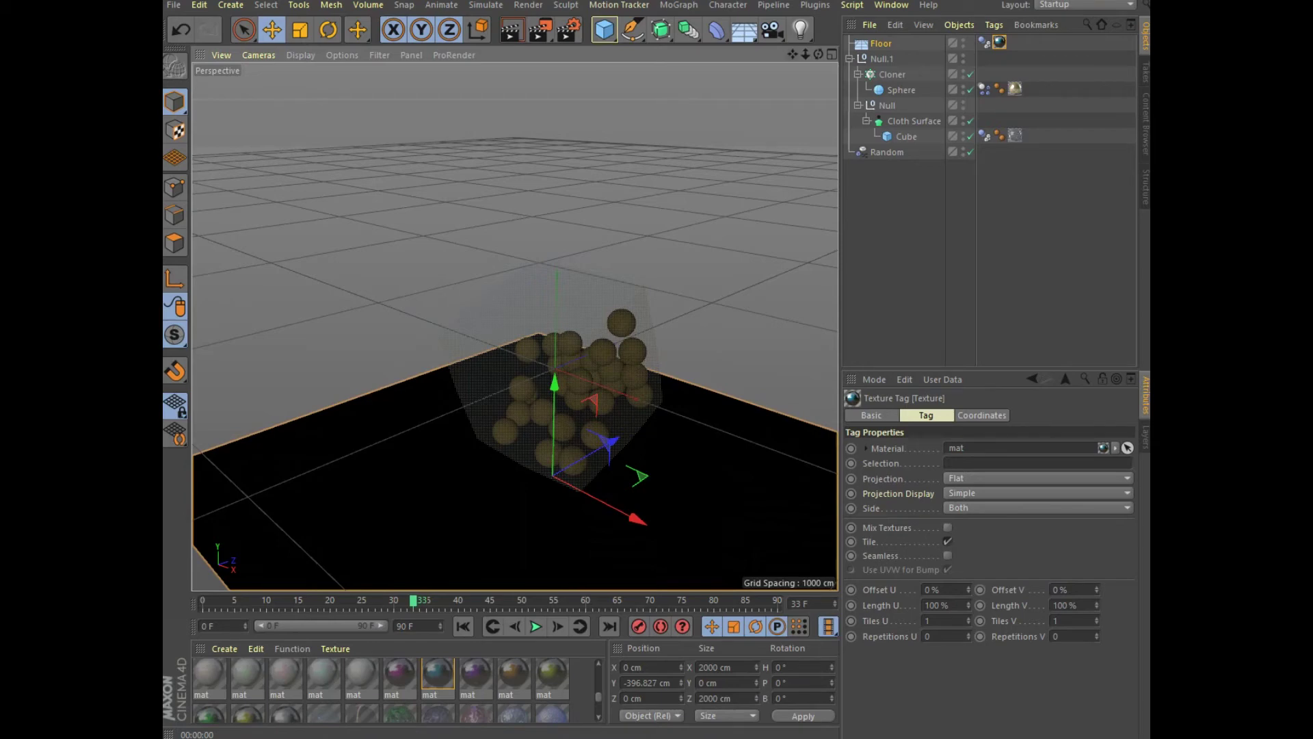
pyautogui.moveTo(513, 329); pyautogui.dragTo(515, 327)
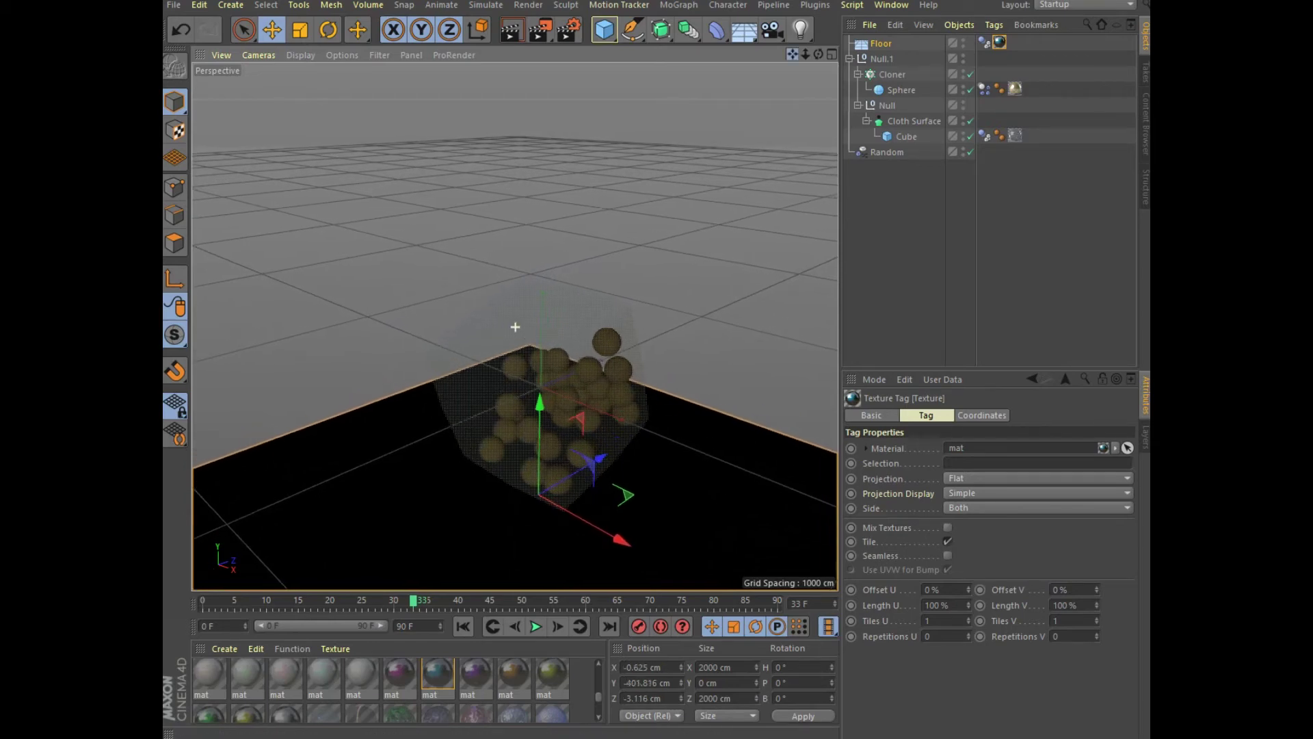
pyautogui.click(801, 30)
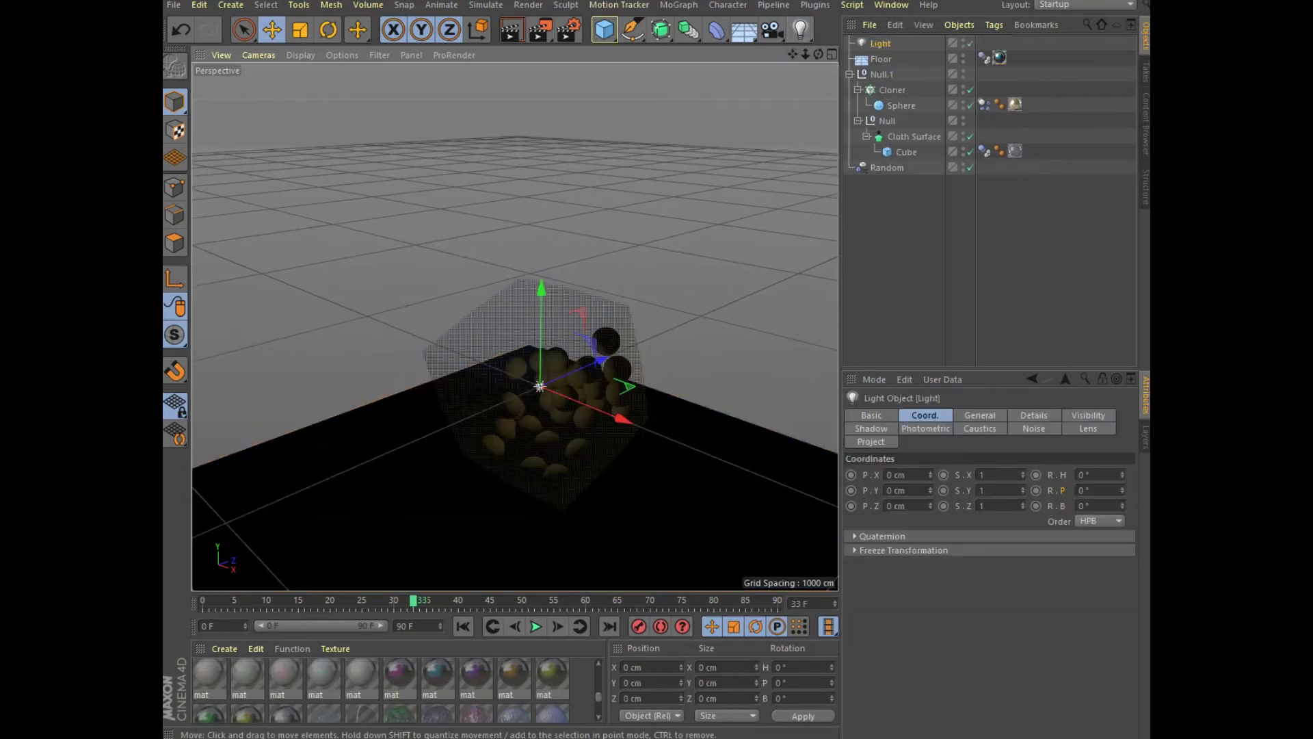
# Raise the Light to Y 770.46 cm and preview-render the lighting.
pyautogui.moveTo(541, 308); pyautogui.dragTo(548, 270)
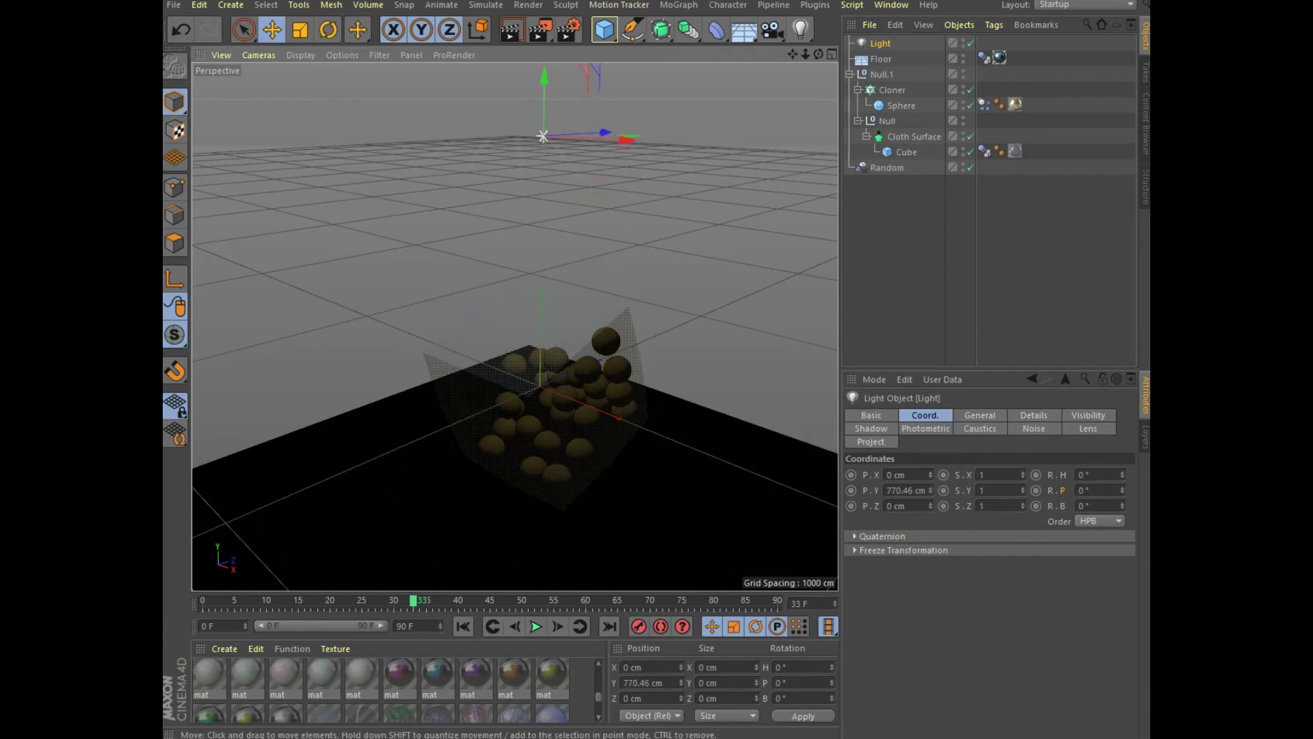
pyautogui.click(511, 29)
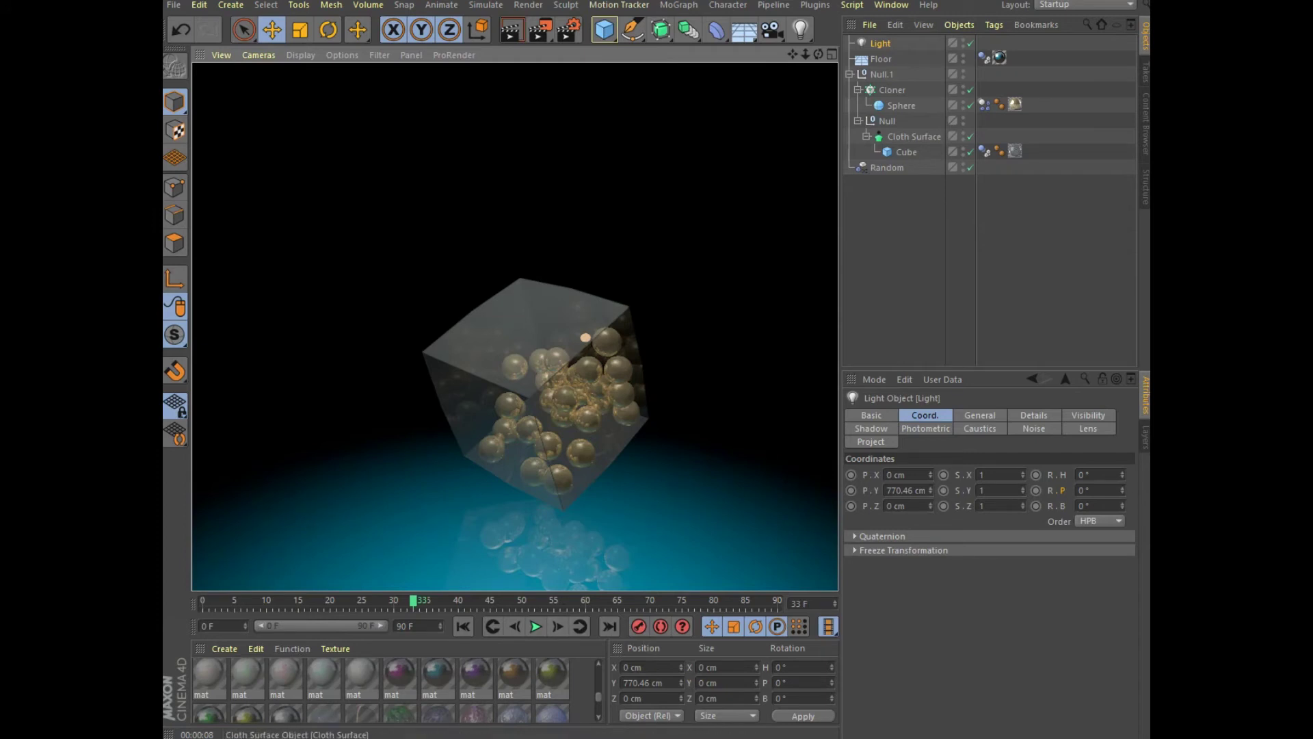
pyautogui.click(915, 136)
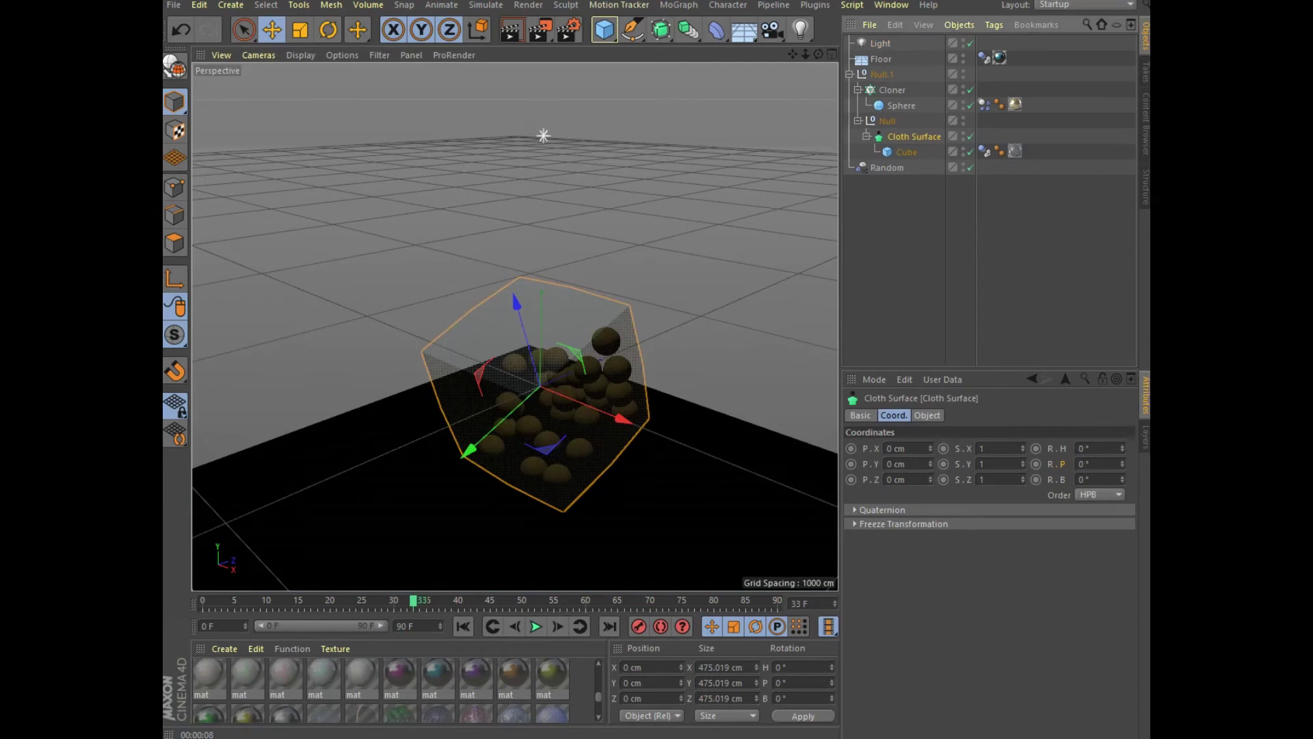
# Set Cloth Surface thickness to 5 cm, preview it, and enable Fillet on the Cube.
pyautogui.click(927, 416)
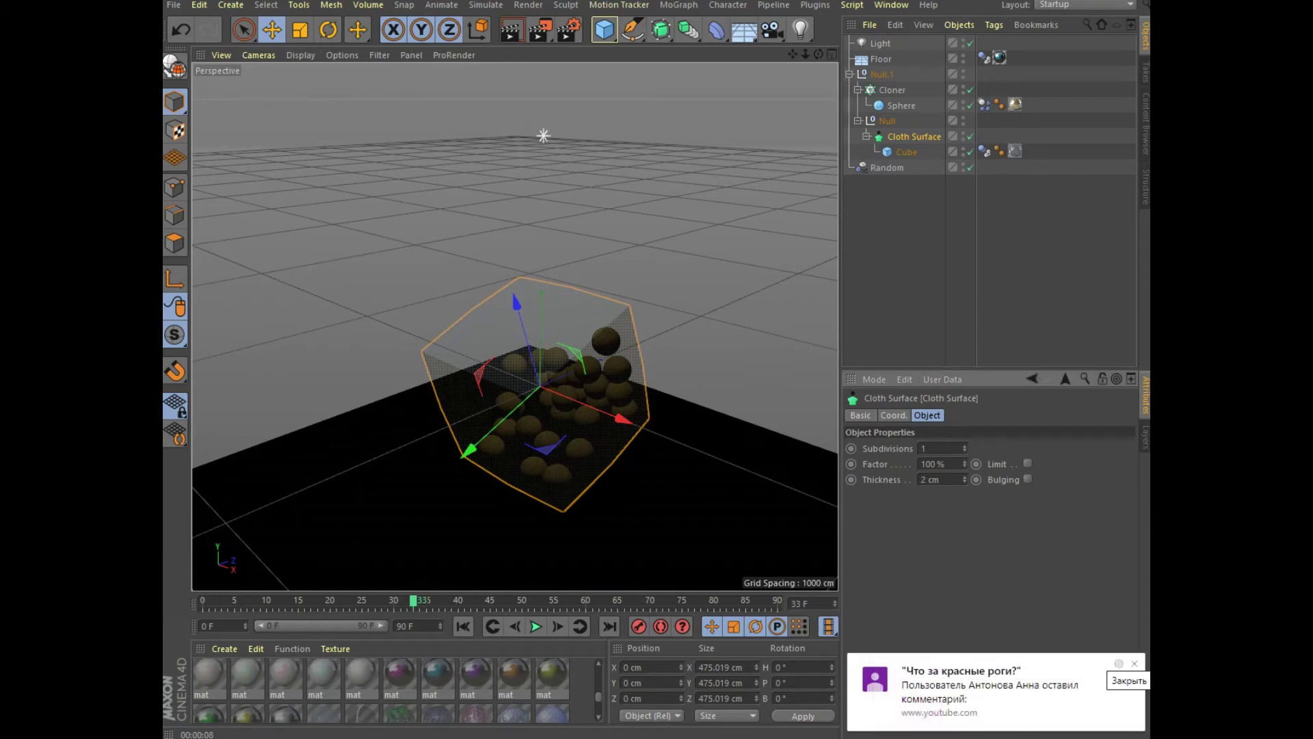
pyautogui.click(1134, 664)
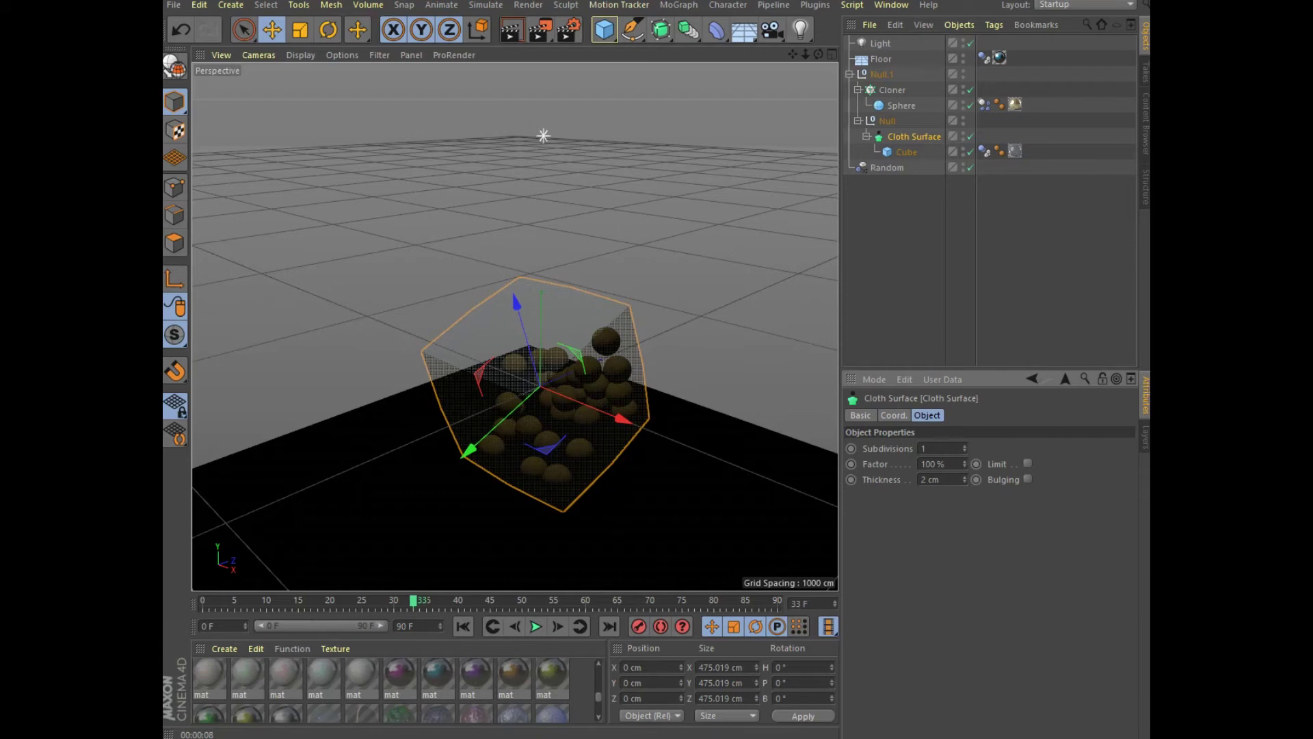
pyautogui.write('5')
pyautogui.press('Return')
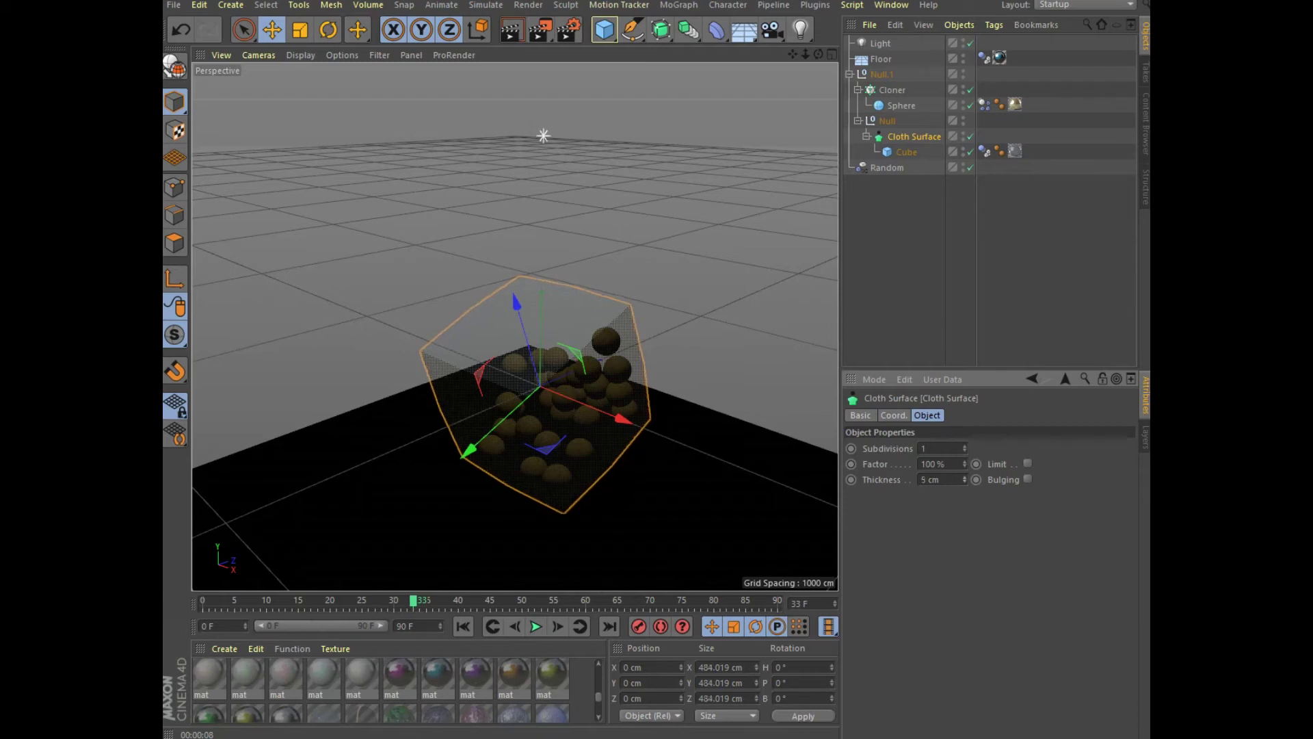
pyautogui.click(510, 30)
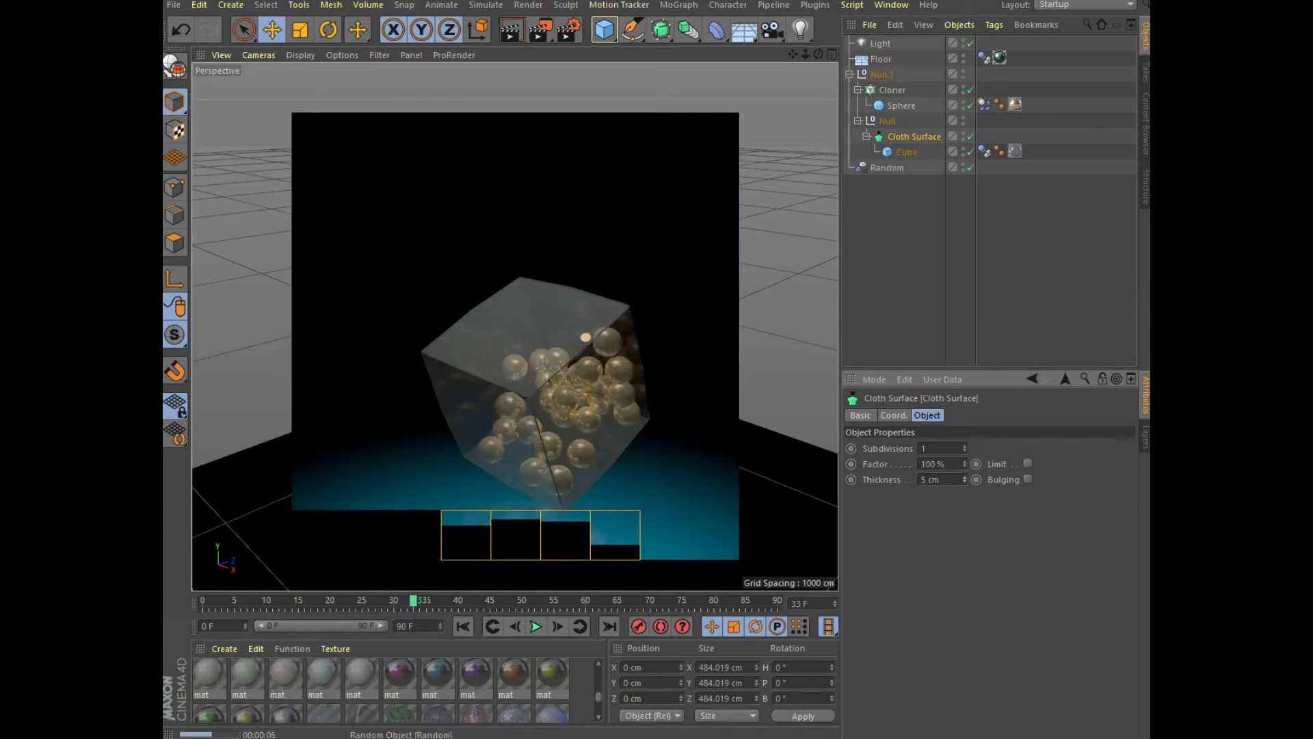
pyautogui.click(585, 338)
pyautogui.click(941, 526)
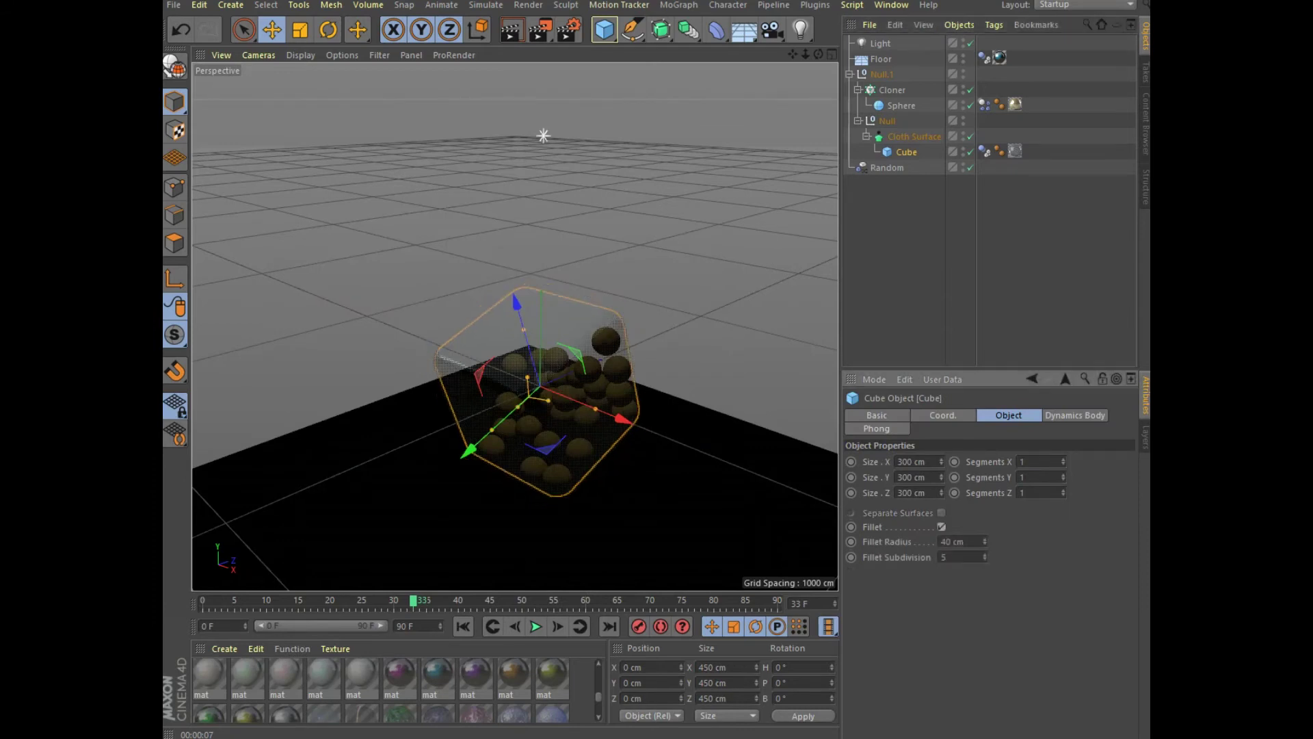
# Run the simulation to frame 41, render a preview, and select the mat material.
pyautogui.click(536, 626)
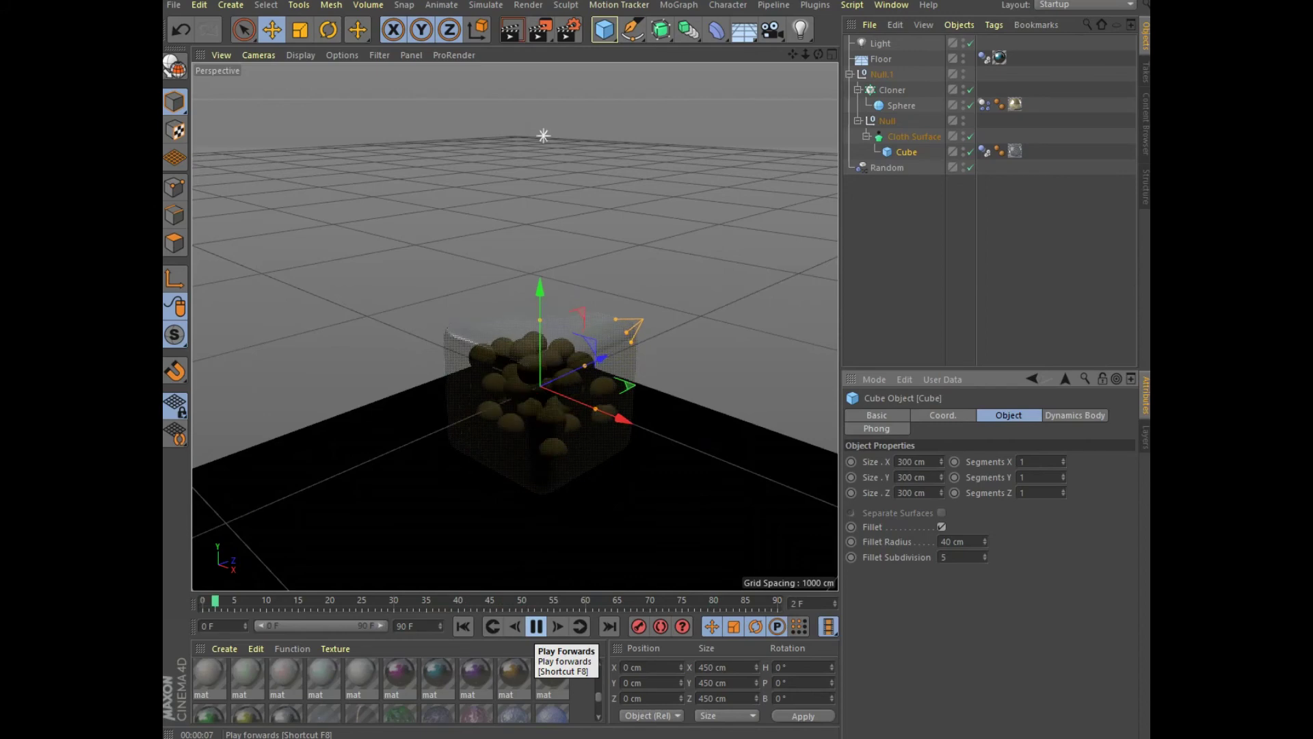
pyautogui.click(536, 626)
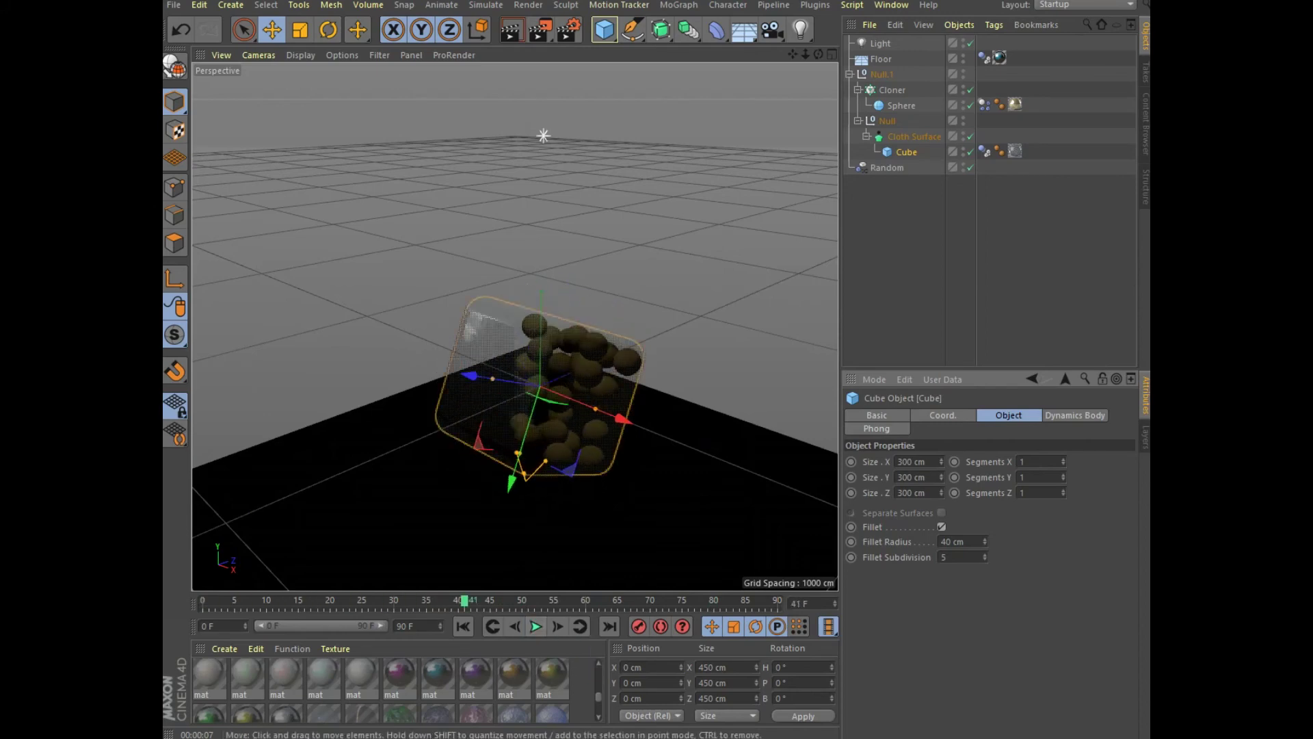
pyautogui.click(511, 29)
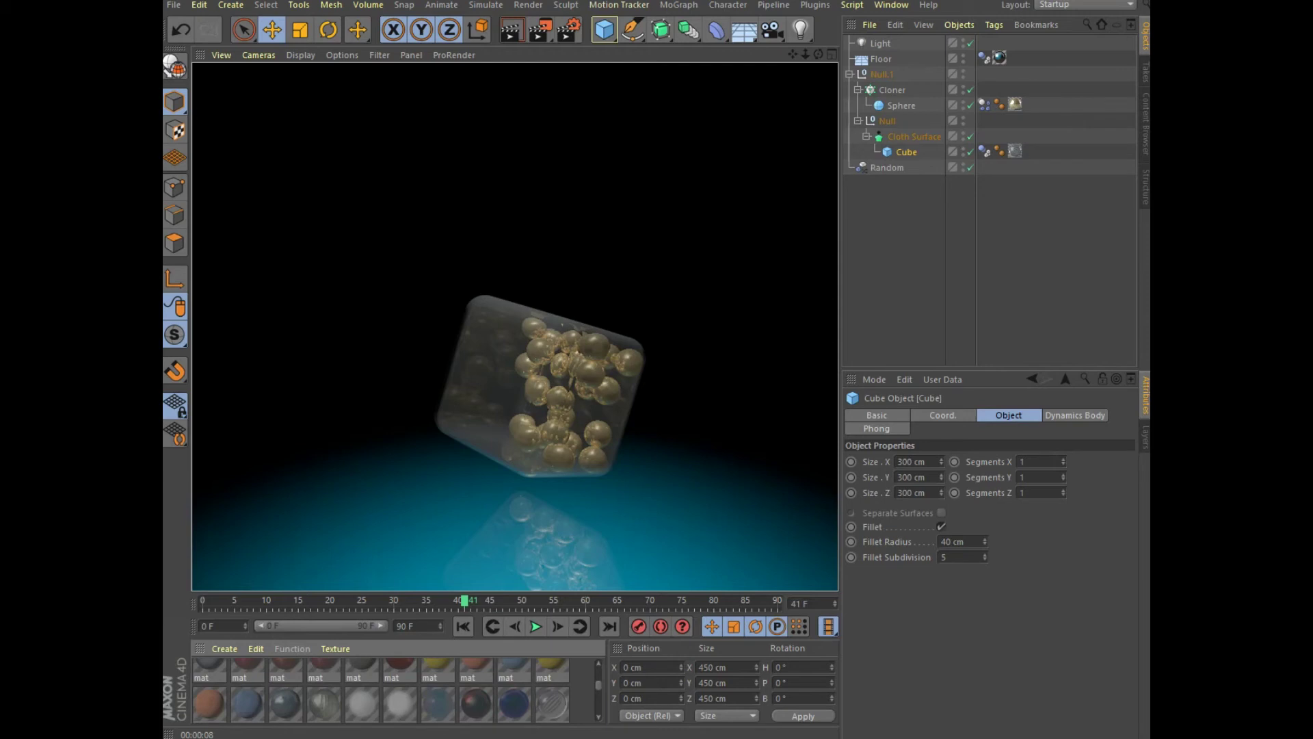
pyautogui.click(476, 701)
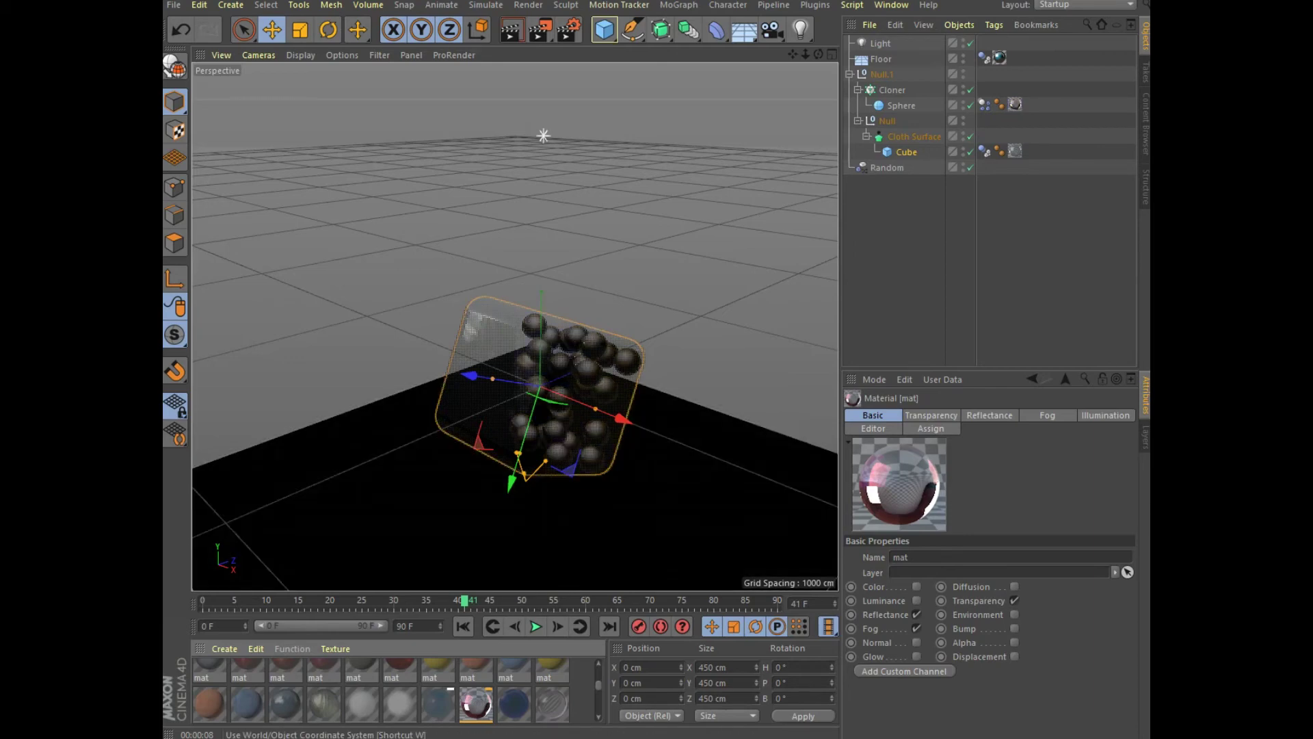
# Render repeated previews of the gold spheres inside the rounded glass cube.
pyautogui.click(512, 29)
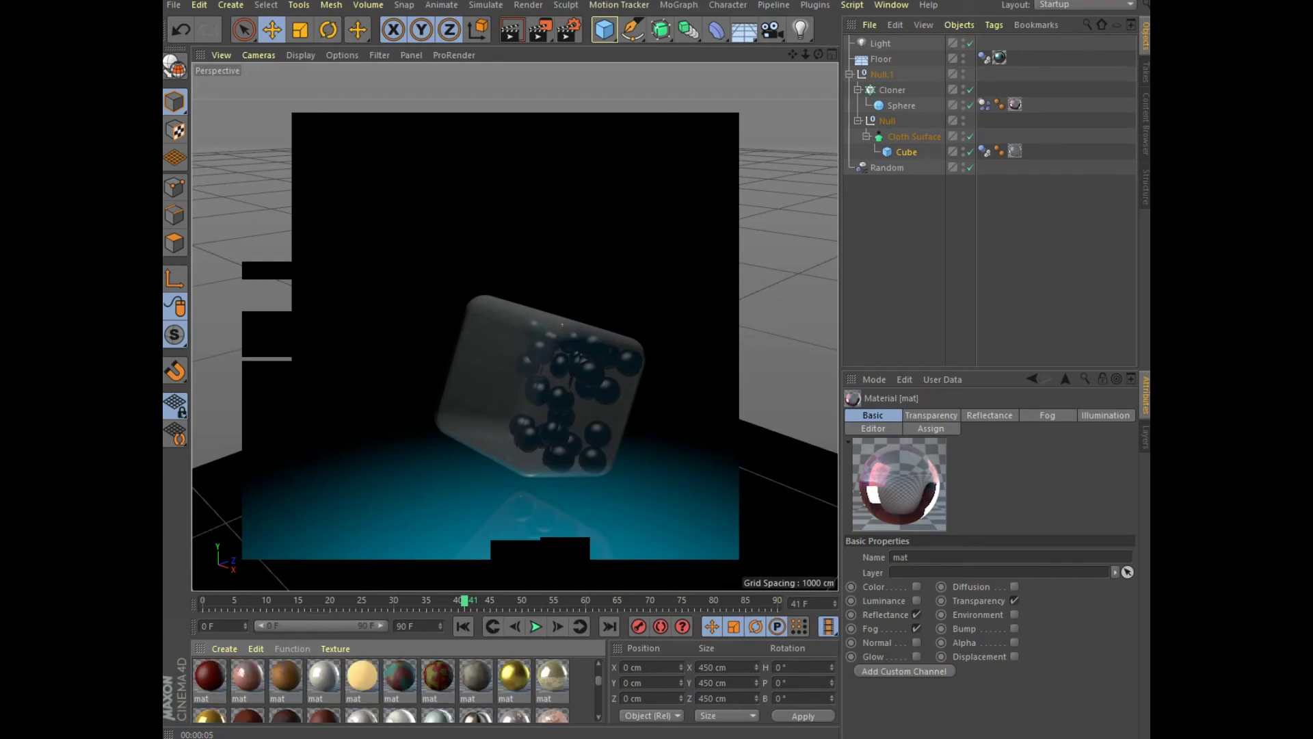
pyautogui.scroll(-1, 383, 688)
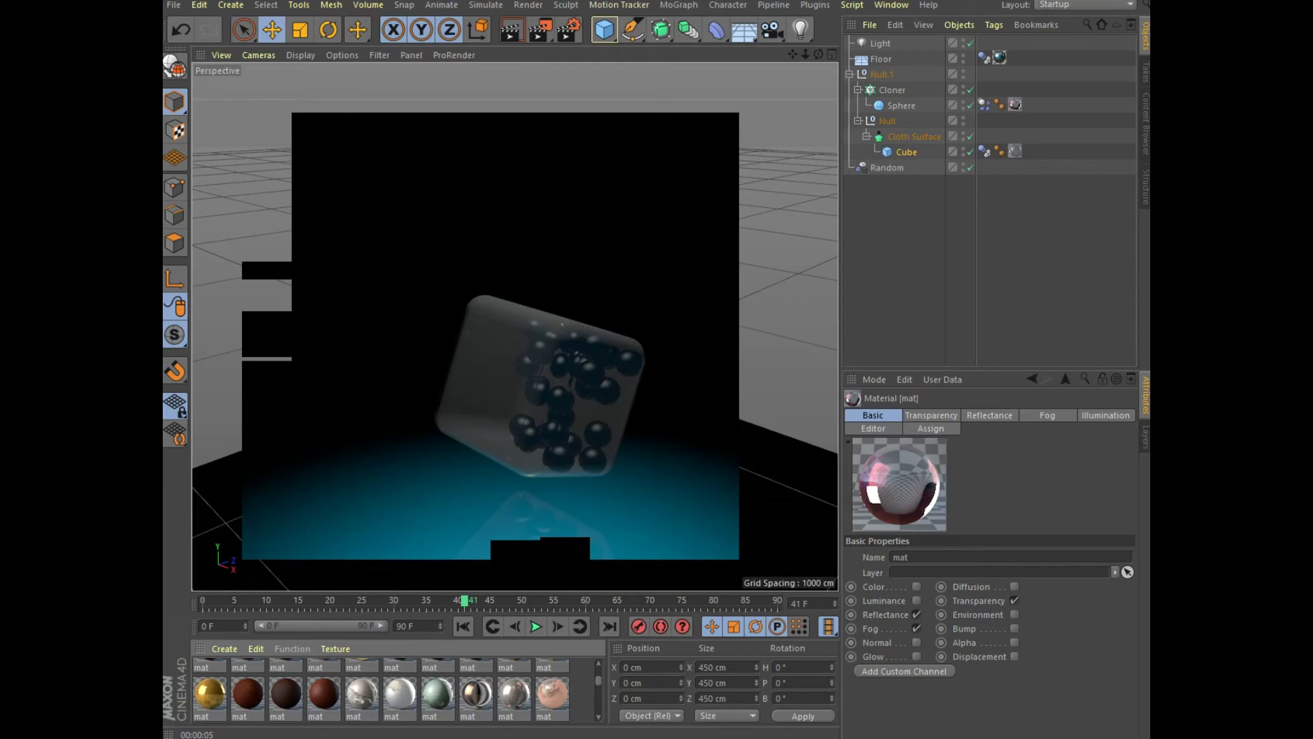
pyautogui.hotkey('ctrl', 'r')
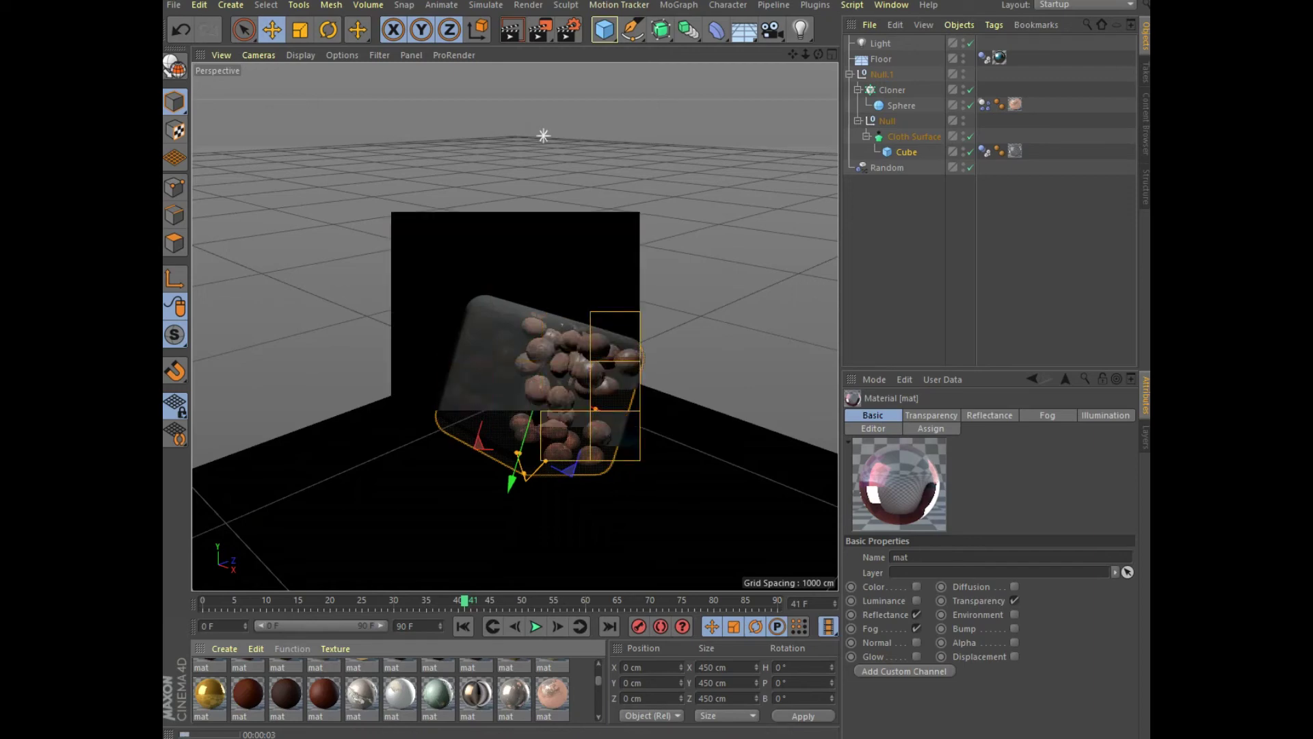
pyautogui.hotkey('ctrl', 'z')
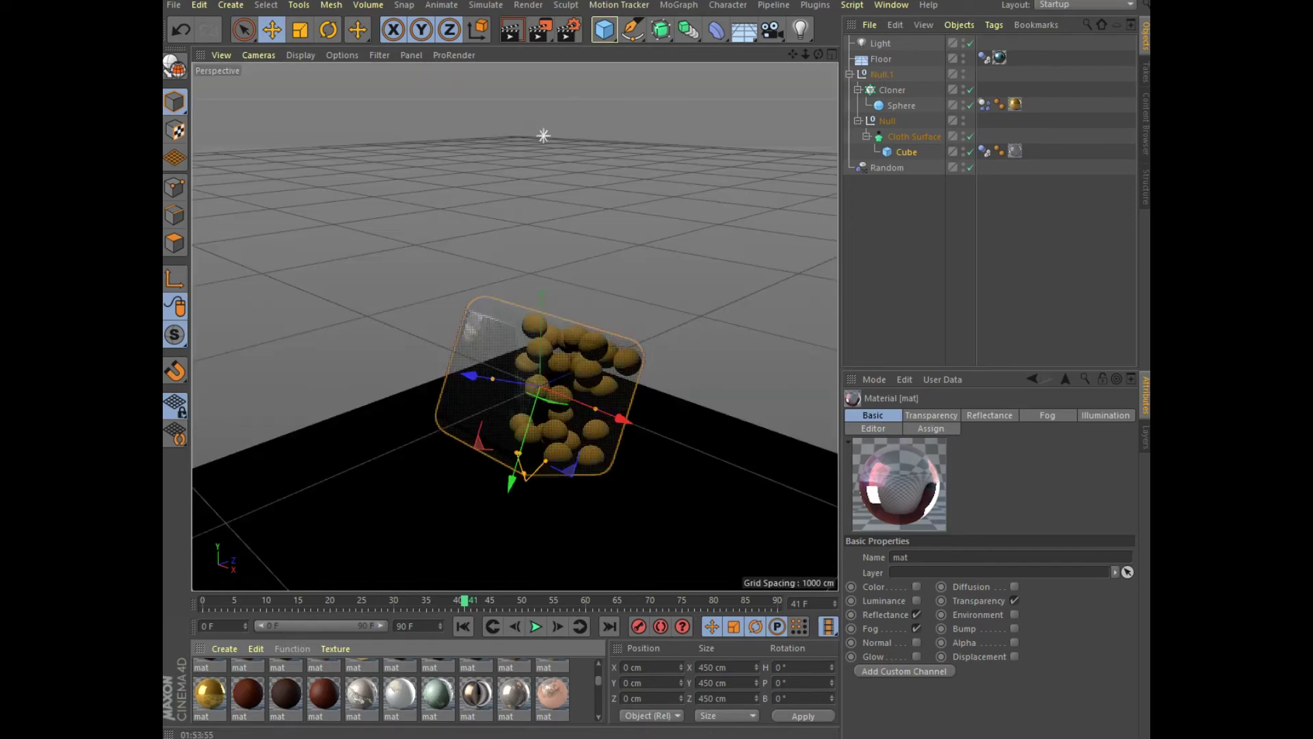
pyautogui.hotkey('ctrl', 'r')
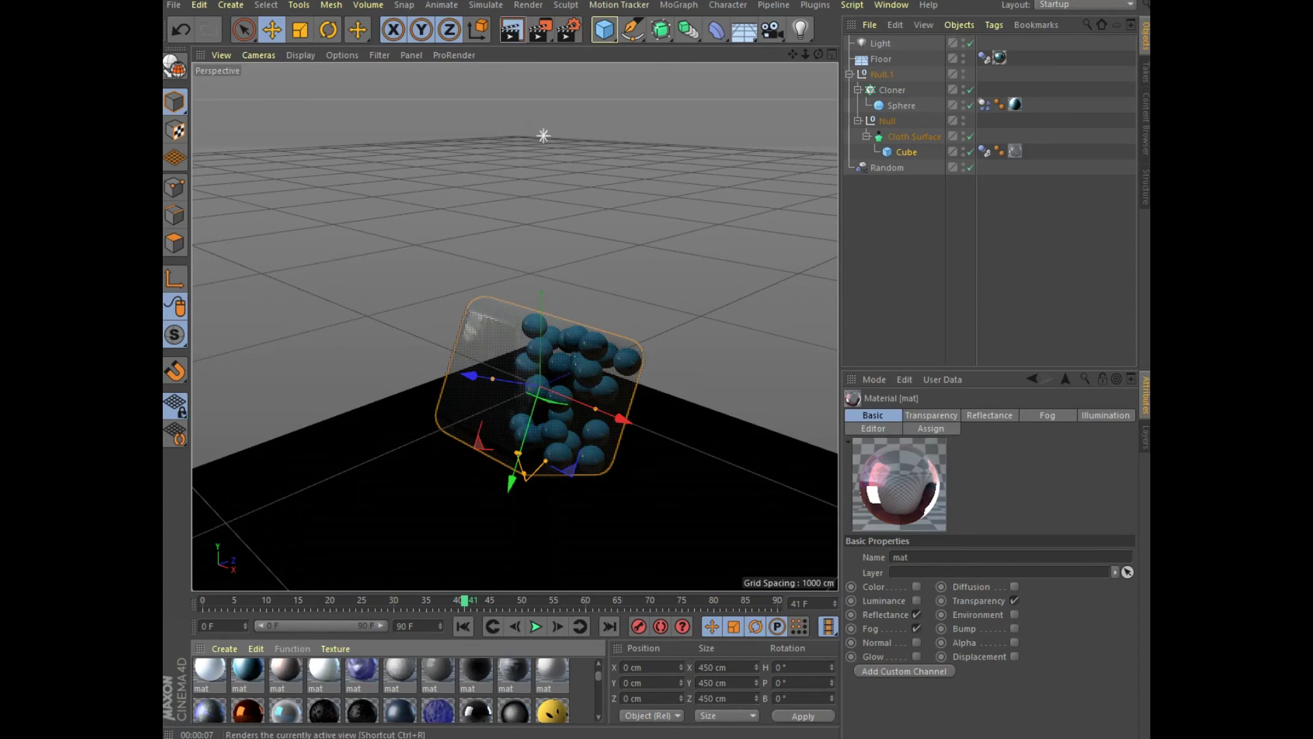
pyautogui.click(512, 29)
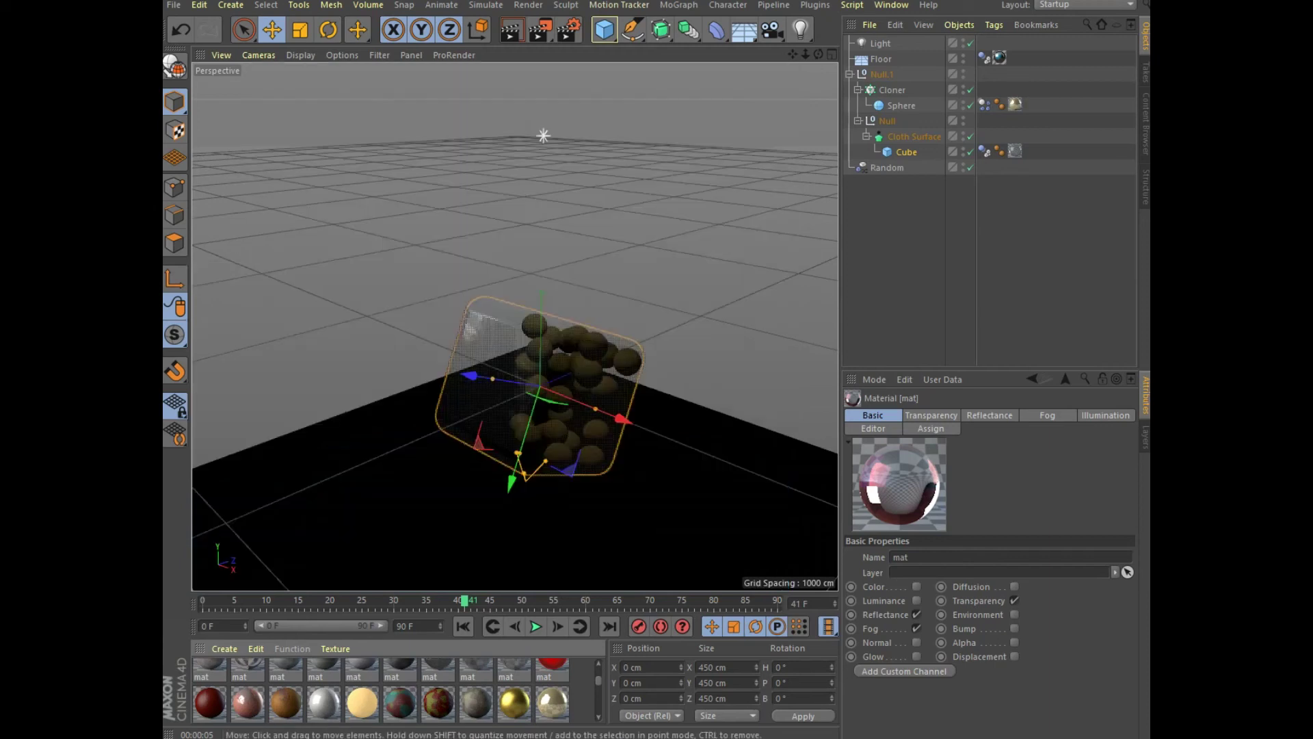
pyautogui.click(511, 30)
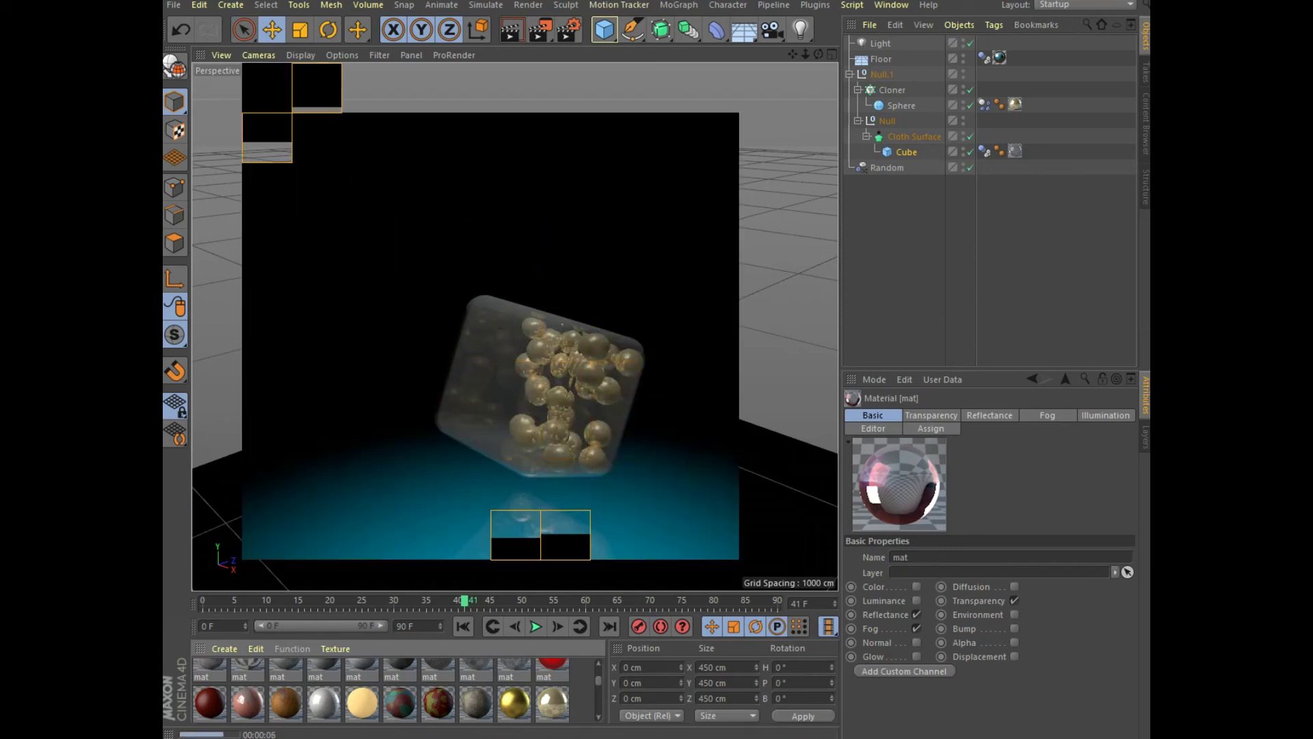
pyautogui.press('Escape')
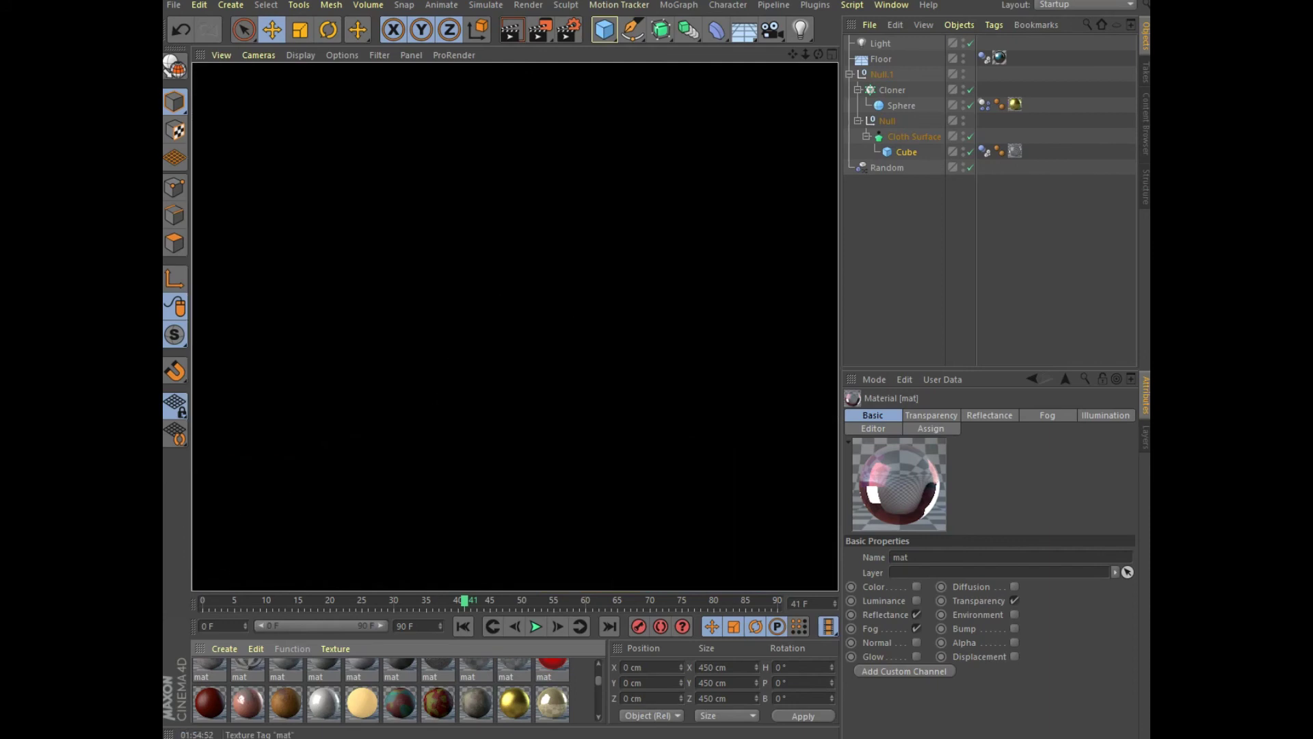
# Add a second light, Light.1, and move it sideways to about 806 cm on X.
pyautogui.click(512, 29)
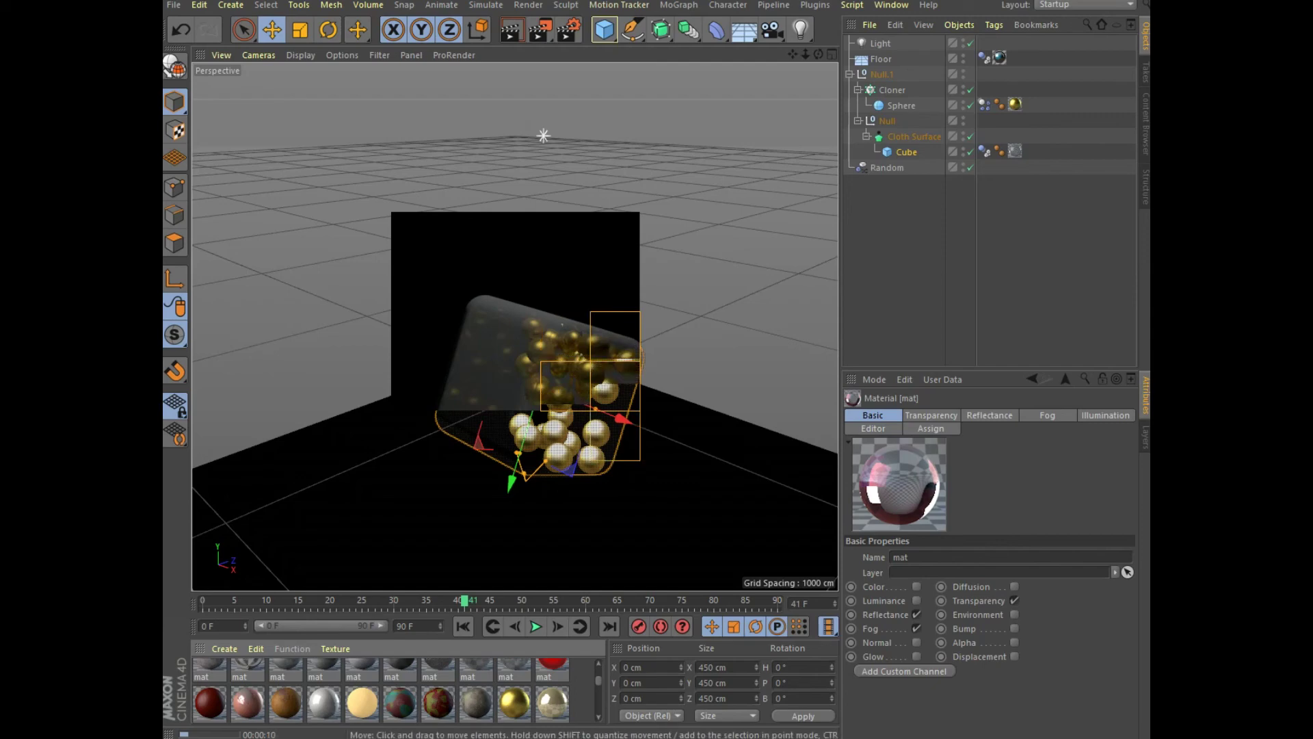
pyautogui.click(800, 30)
pyautogui.moveTo(625, 419); pyautogui.dragTo(825, 502)
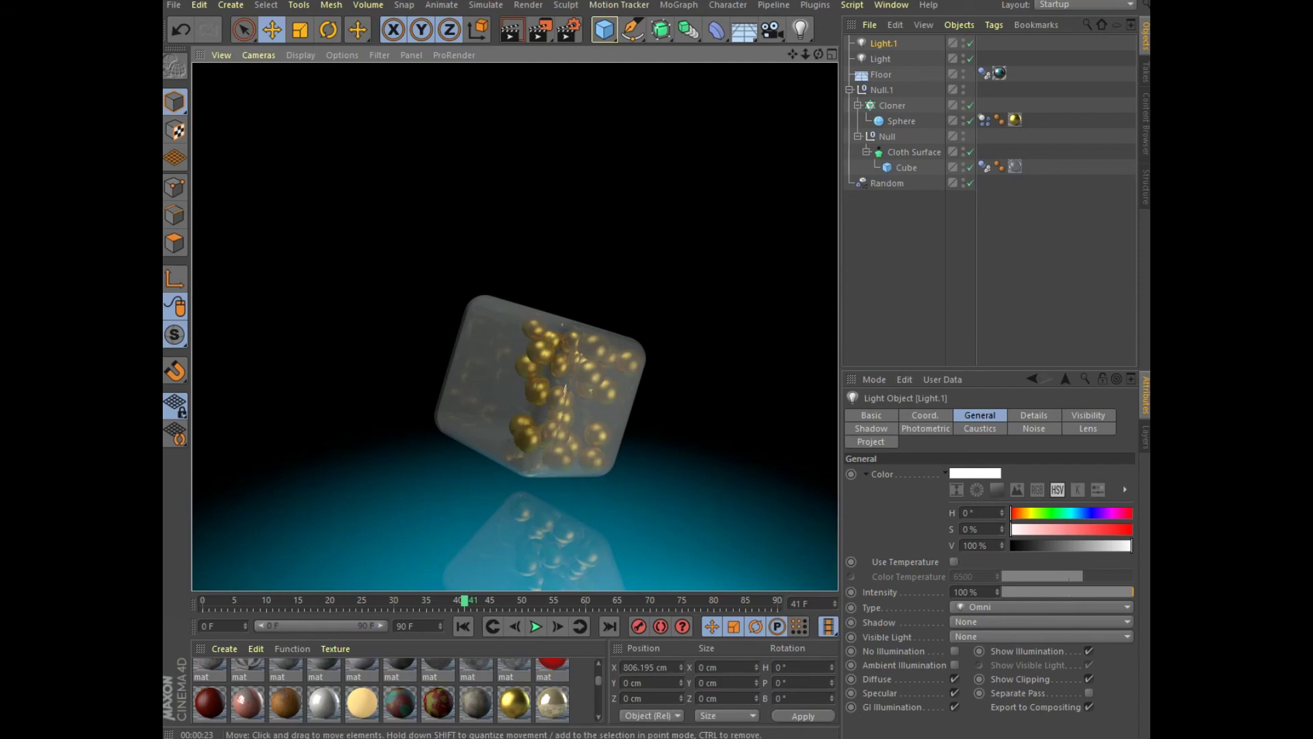
# Orbit to a side view, play the simulation to frame 55, and render it.
pyautogui.click(515, 326)
pyautogui.keyDown('alt'); pyautogui.moveTo(515, 326); pyautogui.dragTo(516, 326); pyautogui.keyUp('alt')
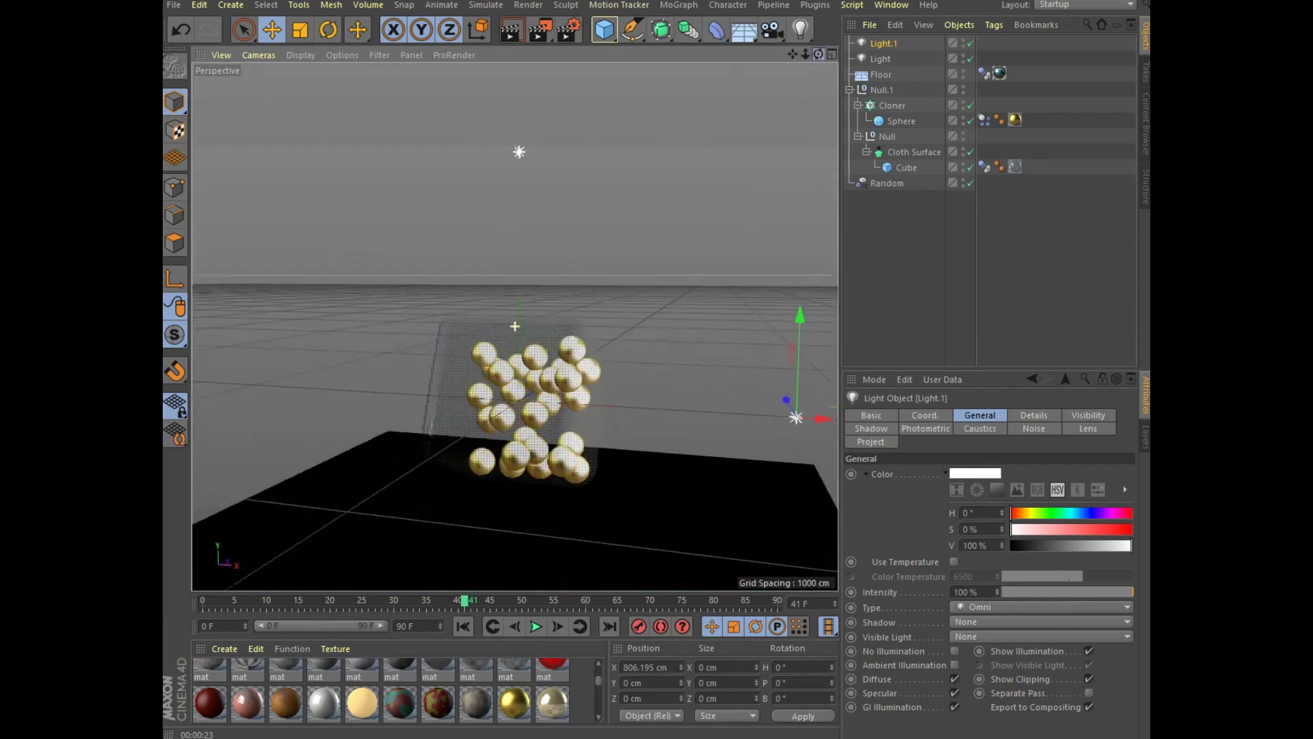
pyautogui.click(535, 626)
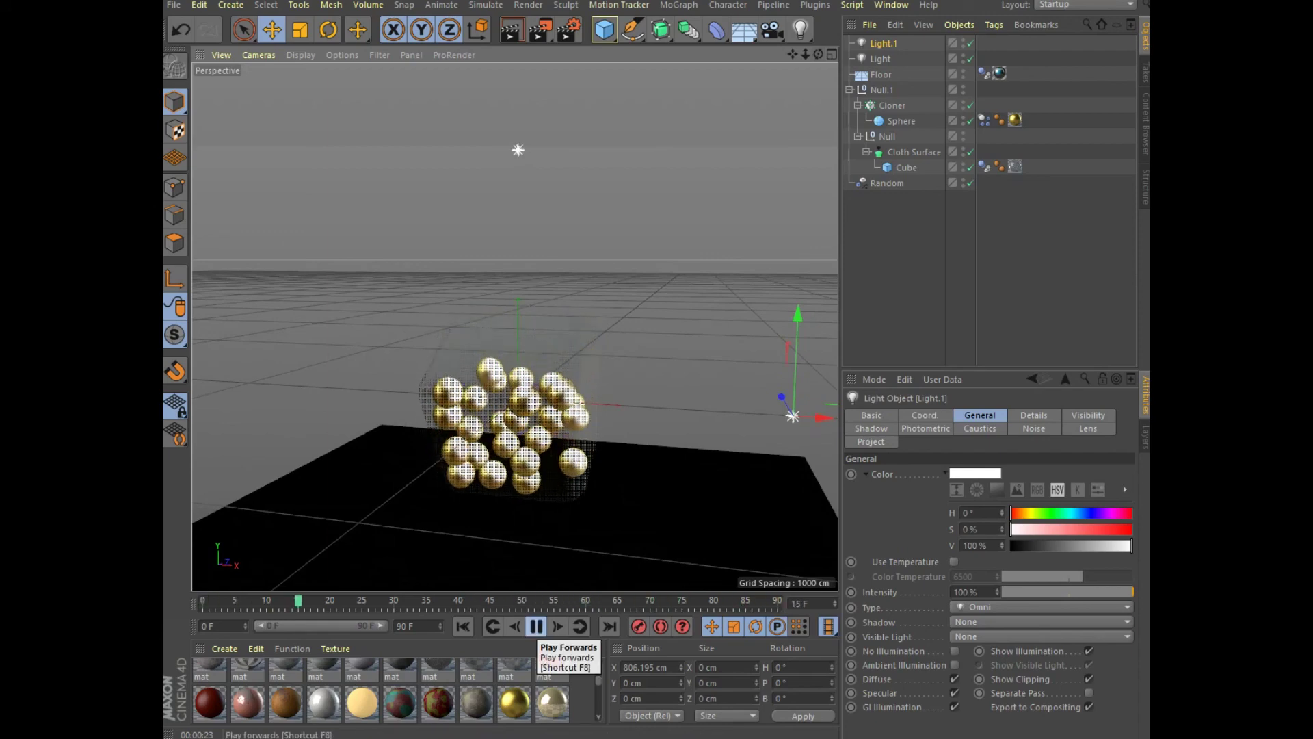
pyautogui.click(535, 626)
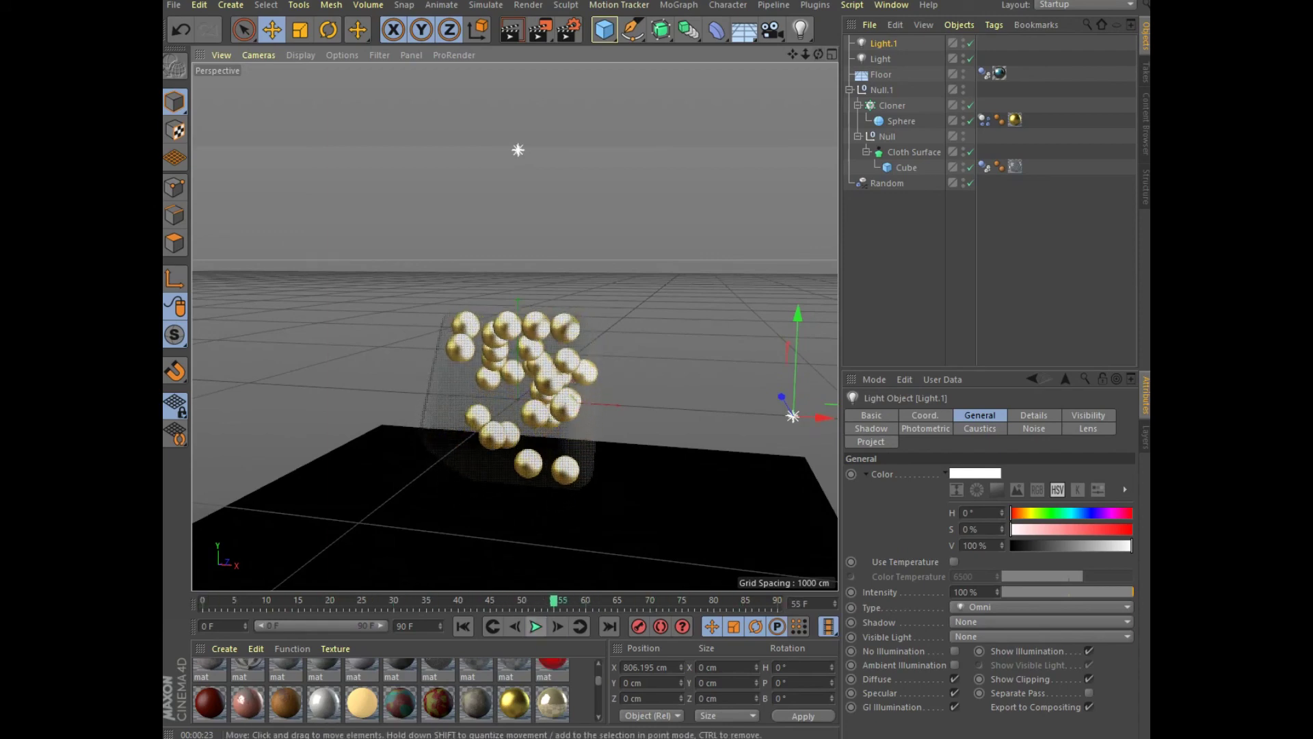
pyautogui.click(512, 29)
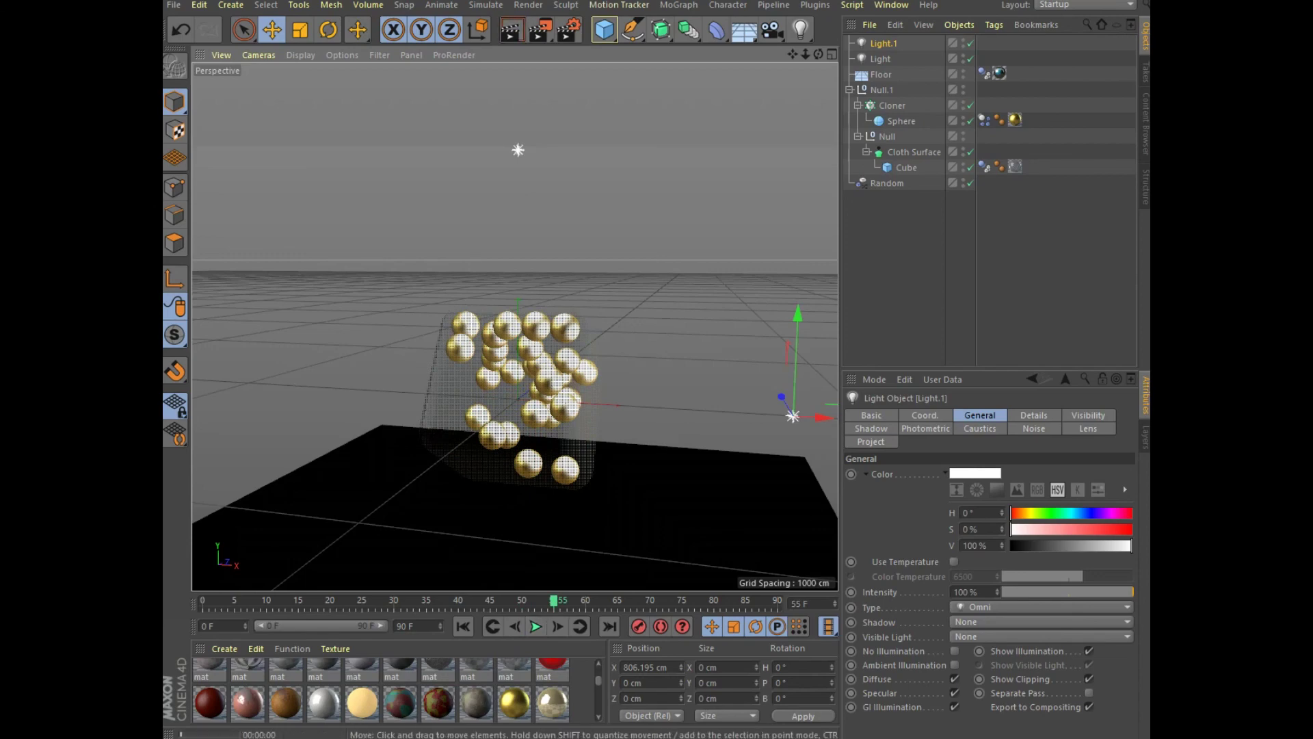